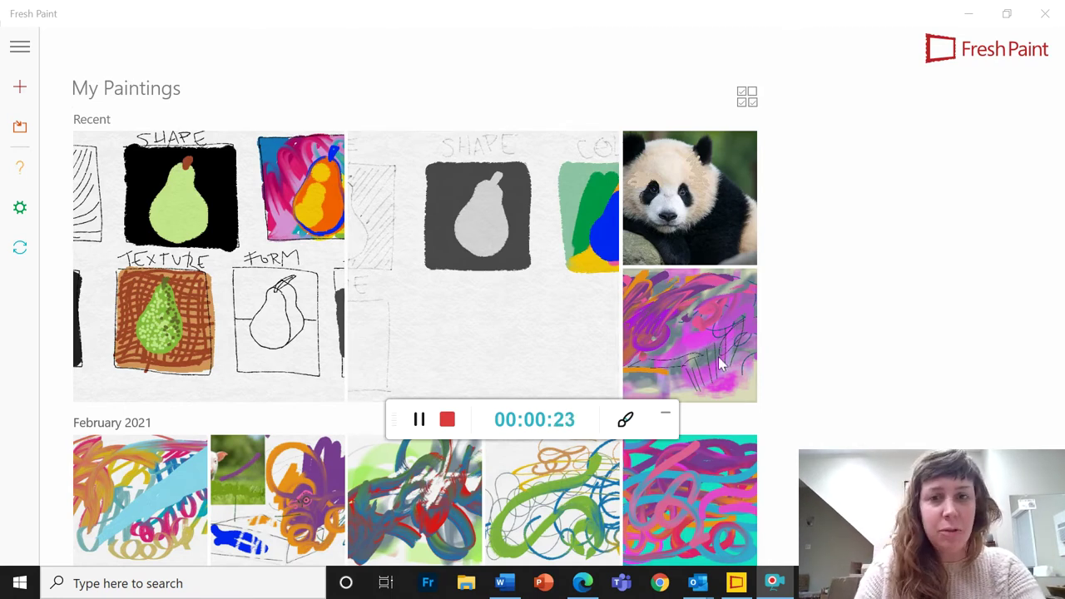
Start a new painting on a fresh canvas and move the tool palette higher up the canvas.
{"action": "left_click", "coordinate": [20, 90]}
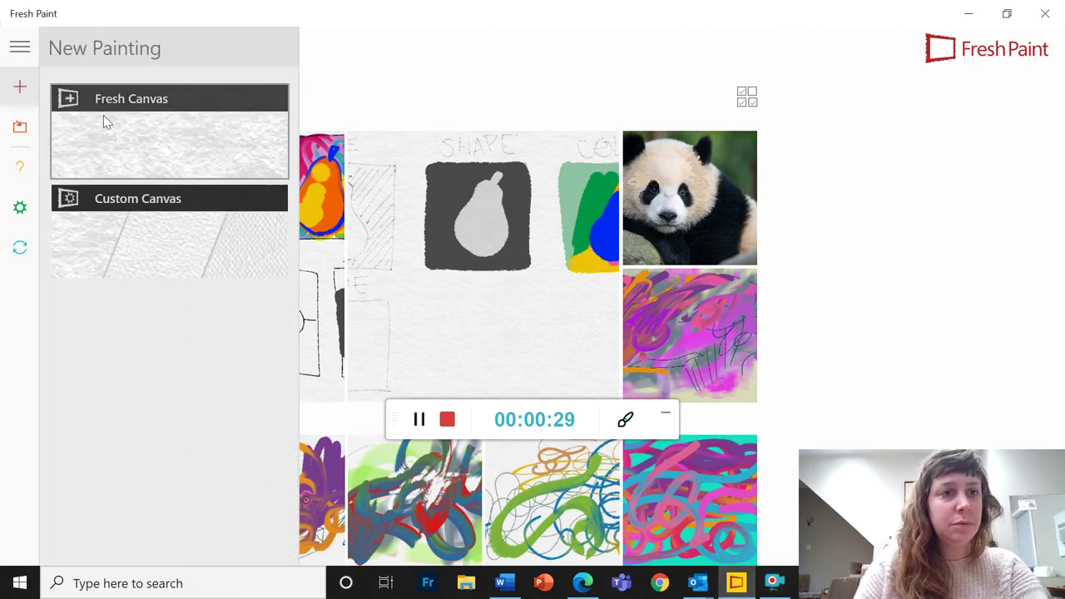
{"action": "left_click", "coordinate": [148, 127]}
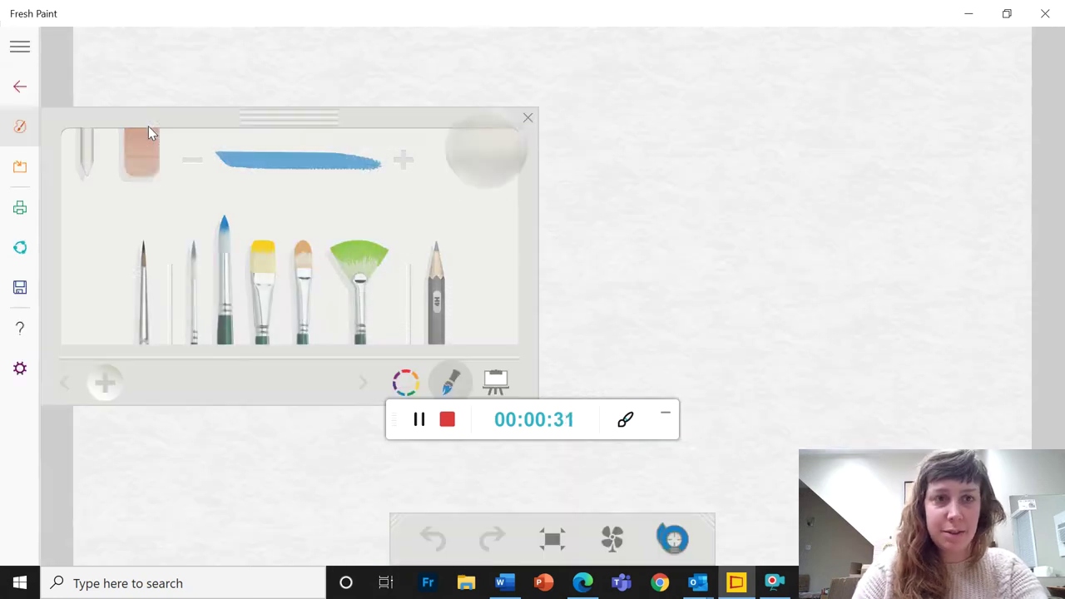
{"action": "mouse_move", "coordinate": [359, 131]}
{"action": "left_mouse_down"}
{"action": "mouse_move", "coordinate": [388, 105]}
{"action": "mouse_move", "coordinate": [392, 62]}
{"action": "left_mouse_up"}
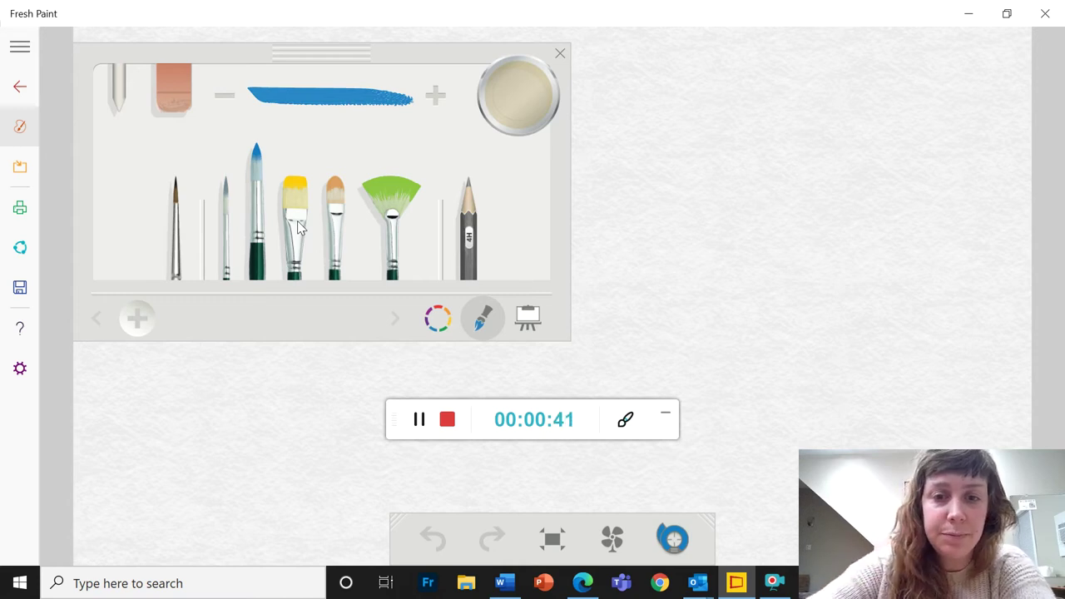
{"action": "left_click", "coordinate": [576, 426]}
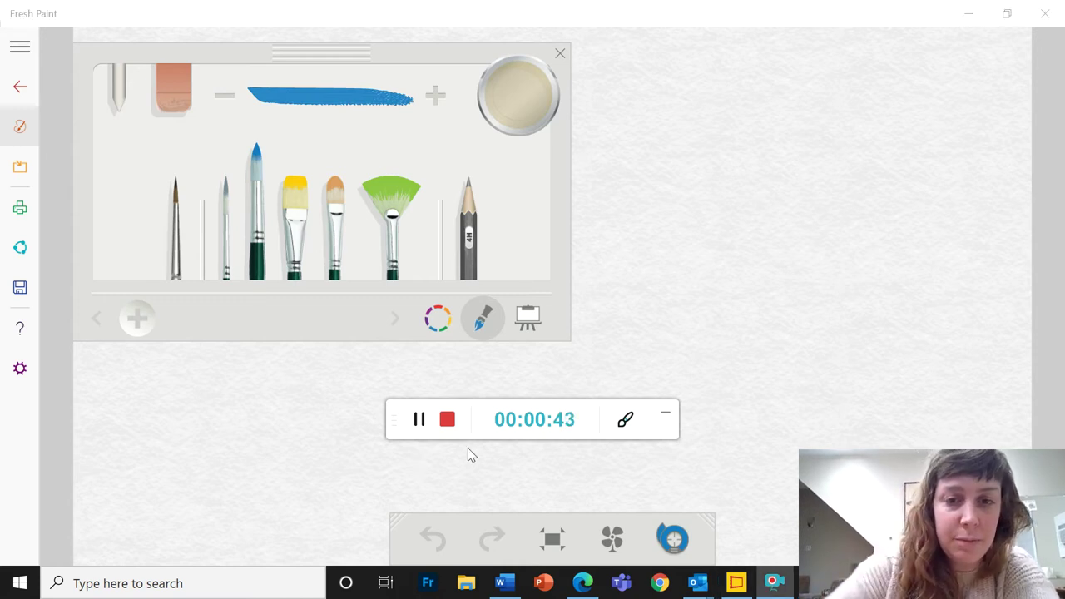
{"action": "left_click_drag", "start_coordinate": [605, 422], "coordinate": [235, 526]}
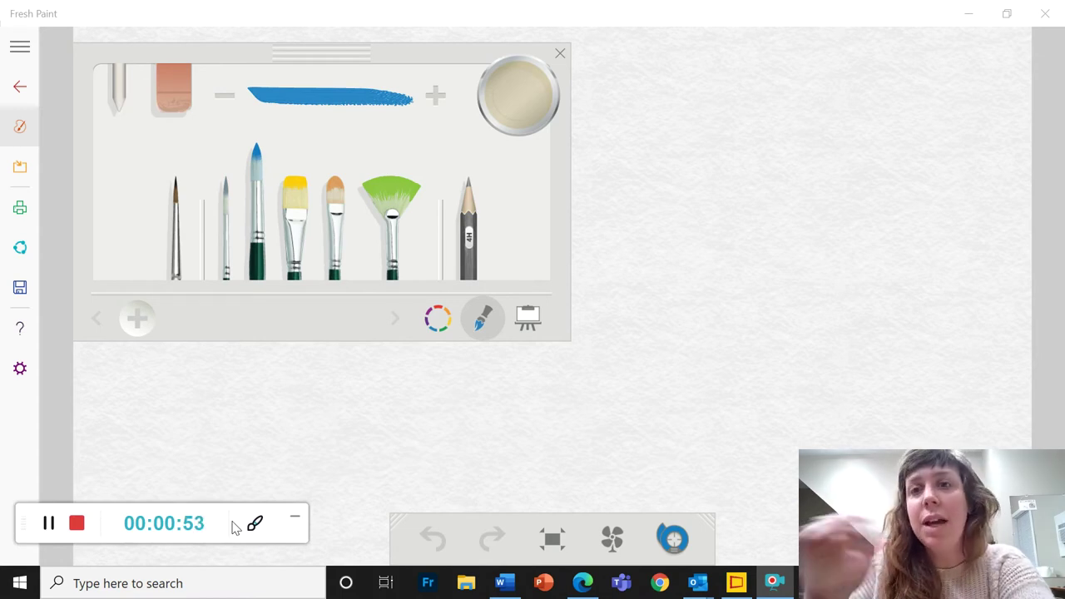
Paint five roughly parallel, curved blue strokes on the blank canvas with the round brush.
{"action": "mouse_move", "coordinate": [946, 52]}
{"action": "left_mouse_down"}
{"action": "mouse_move", "coordinate": [823, 163]}
{"action": "mouse_move", "coordinate": [687, 321]}
{"action": "left_mouse_up"}
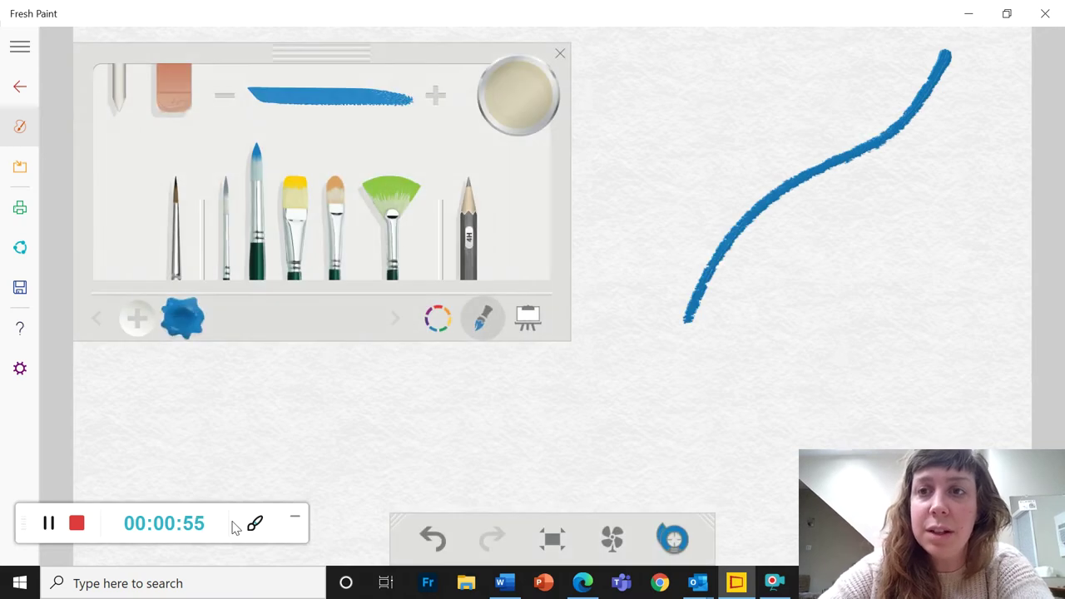
{"action": "mouse_move", "coordinate": [884, 100]}
{"action": "left_mouse_down"}
{"action": "mouse_move", "coordinate": [757, 172]}
{"action": "mouse_move", "coordinate": [638, 372]}
{"action": "left_mouse_up"}
{"action": "mouse_move", "coordinate": [962, 102]}
{"action": "left_mouse_down"}
{"action": "mouse_move", "coordinate": [878, 164]}
{"action": "mouse_move", "coordinate": [713, 345]}
{"action": "left_mouse_up"}
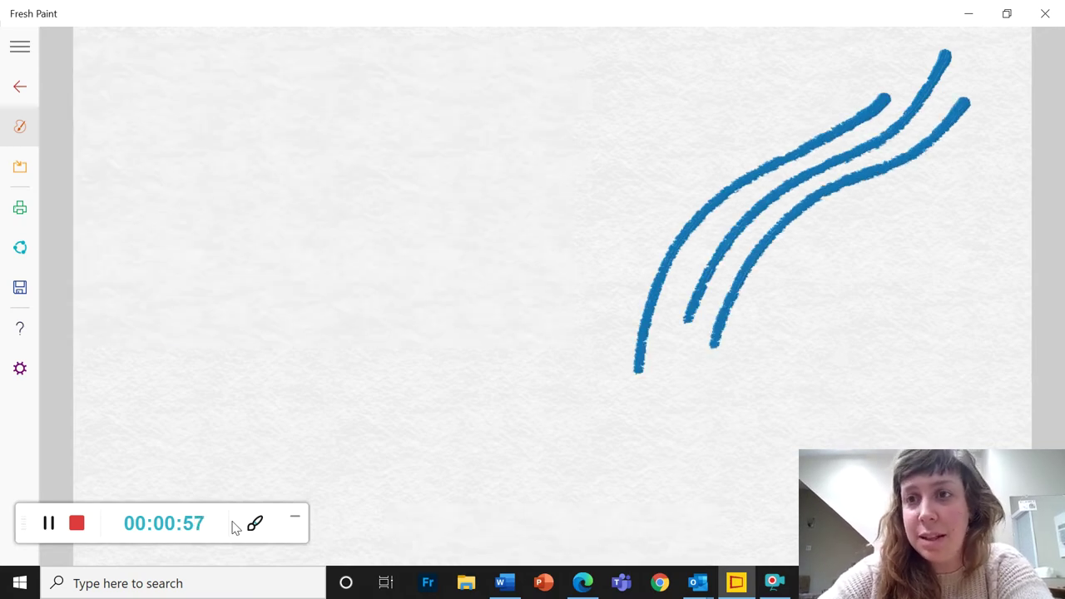
{"action": "left_click_drag", "start_coordinate": [998, 101], "coordinate": [769, 315]}
{"action": "mouse_move", "coordinate": [1010, 157]}
{"action": "left_mouse_down"}
{"action": "mouse_move", "coordinate": [875, 259]}
{"action": "mouse_move", "coordinate": [820, 334]}
{"action": "left_mouse_up"}
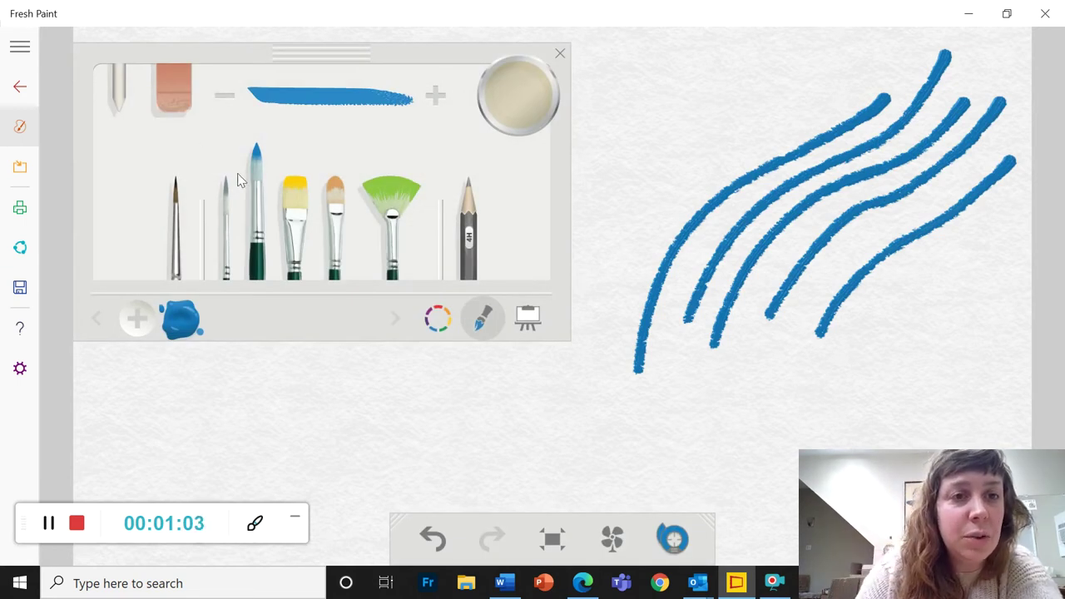
Paint broad green strokes with the fan brush, starting beside the blue lines and sweeping across them so the wet colours blend.
{"action": "left_click", "coordinate": [294, 206]}
{"action": "left_click", "coordinate": [331, 208]}
{"action": "left_click", "coordinate": [379, 201]}
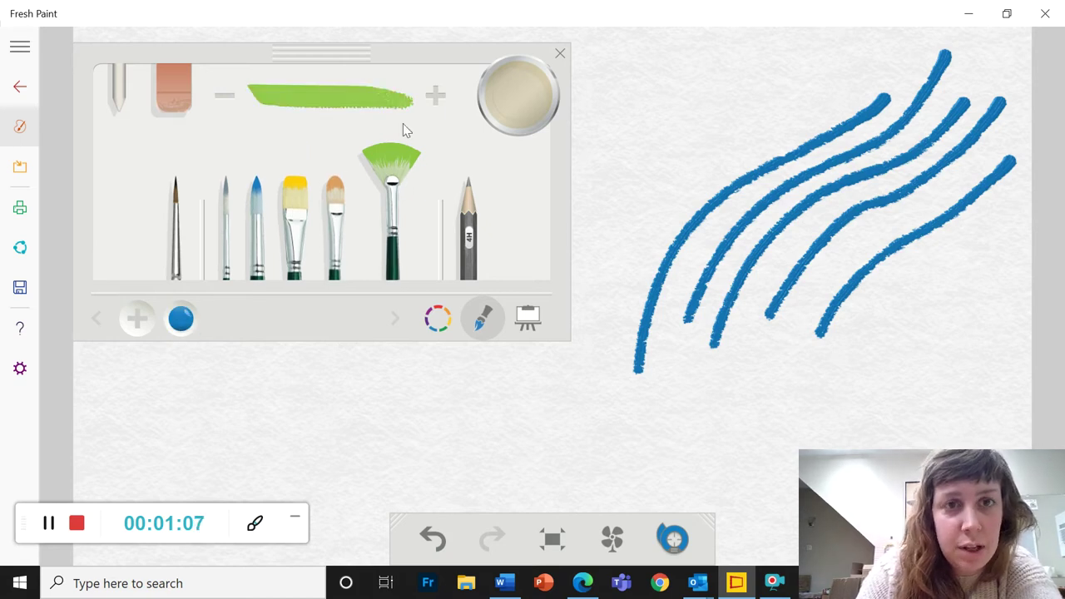
{"action": "left_click", "coordinate": [434, 98]}
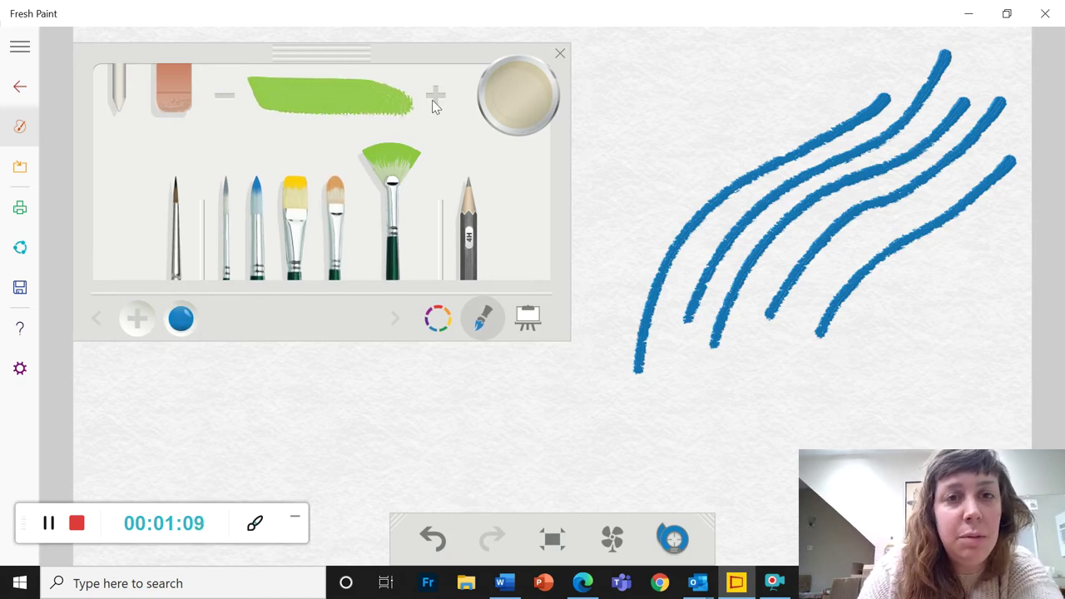
{"action": "left_click", "coordinate": [225, 96]}
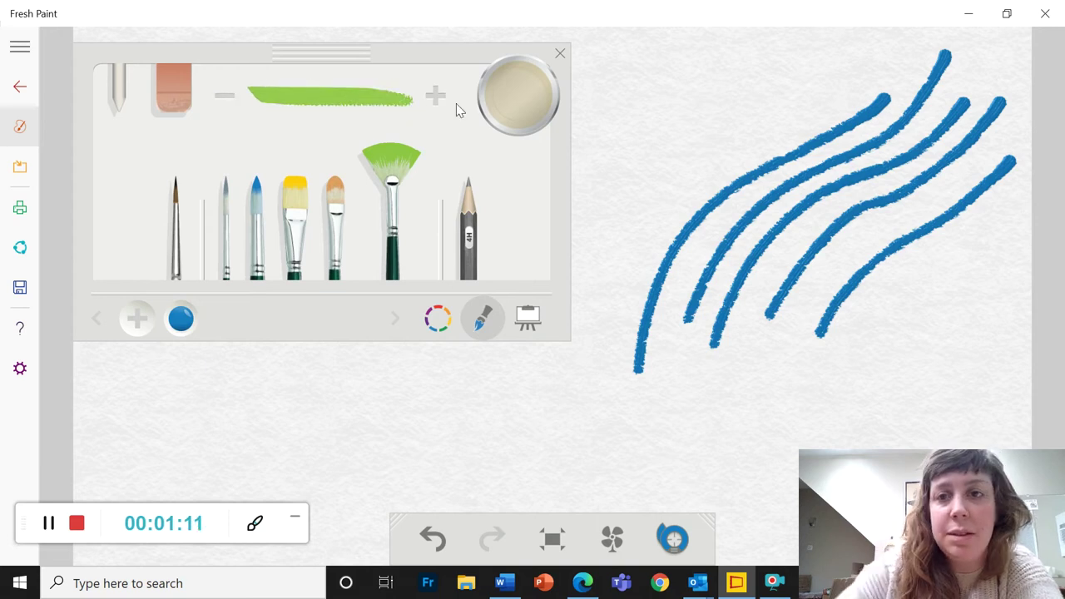
{"action": "mouse_move", "coordinate": [786, 61]}
{"action": "left_mouse_down"}
{"action": "mouse_move", "coordinate": [579, 213]}
{"action": "mouse_move", "coordinate": [532, 412]}
{"action": "left_mouse_up"}
{"action": "left_click_drag", "start_coordinate": [827, 58], "coordinate": [593, 254]}
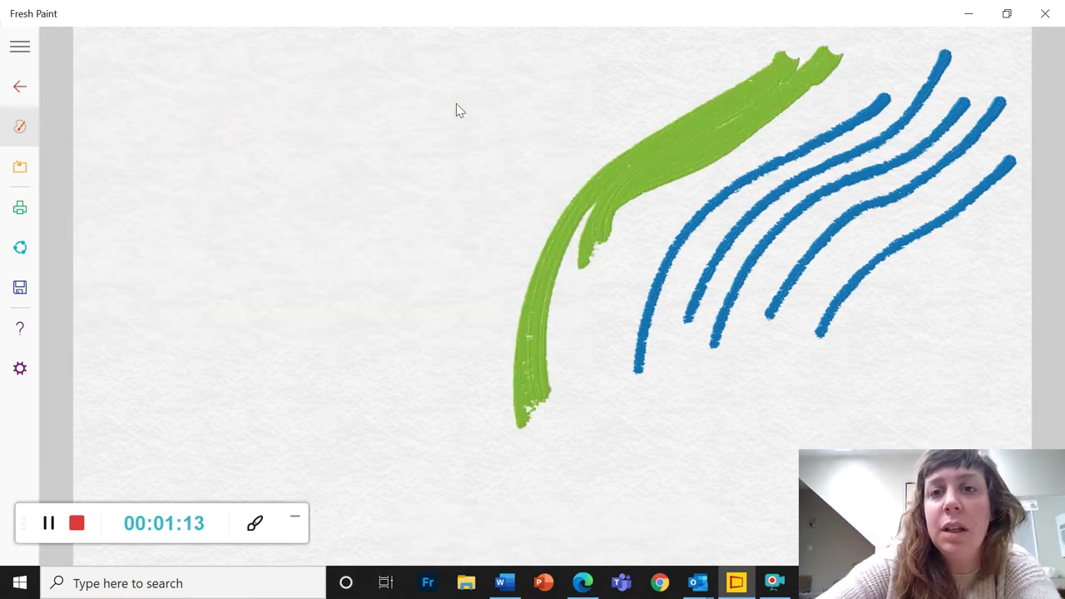
{"action": "mouse_move", "coordinate": [587, 93]}
{"action": "left_mouse_down"}
{"action": "mouse_move", "coordinate": [676, 350]}
{"action": "mouse_move", "coordinate": [896, 359]}
{"action": "left_mouse_up"}
{"action": "mouse_move", "coordinate": [459, 416]}
{"action": "left_mouse_down"}
{"action": "mouse_move", "coordinate": [467, 402]}
{"action": "mouse_move", "coordinate": [668, 410]}
{"action": "mouse_move", "coordinate": [874, 303]}
{"action": "left_mouse_up"}
{"action": "mouse_move", "coordinate": [397, 411]}
{"action": "left_mouse_down"}
{"action": "mouse_move", "coordinate": [410, 429]}
{"action": "mouse_move", "coordinate": [728, 158]}
{"action": "mouse_move", "coordinate": [904, 304]}
{"action": "left_mouse_up"}
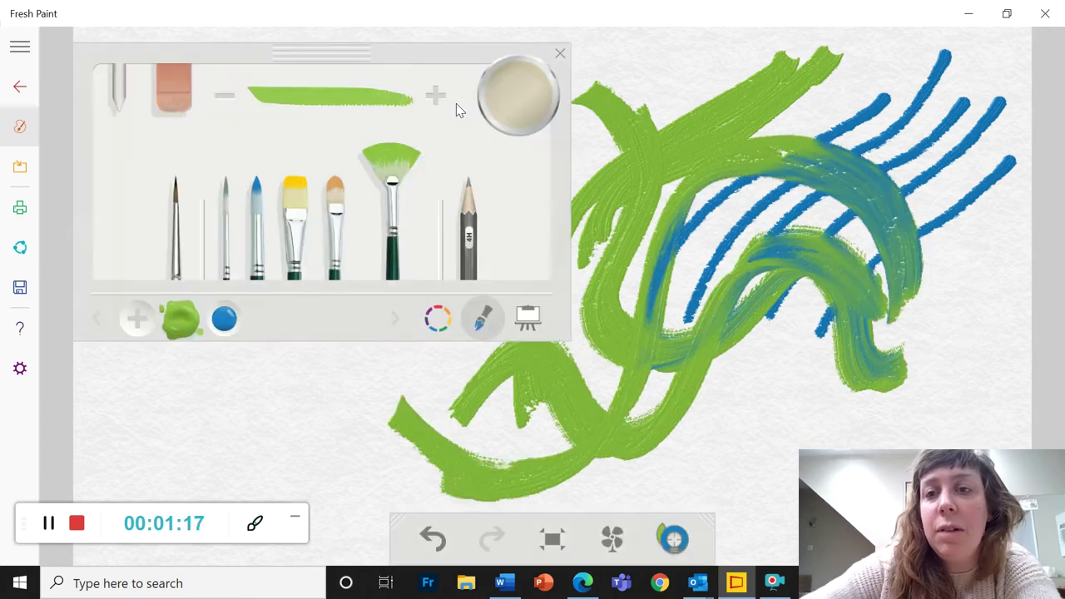
Paint three curved orange-tan strokes over the green and blue area and one below it with the rounded flat brush.
{"action": "left_click", "coordinate": [335, 190]}
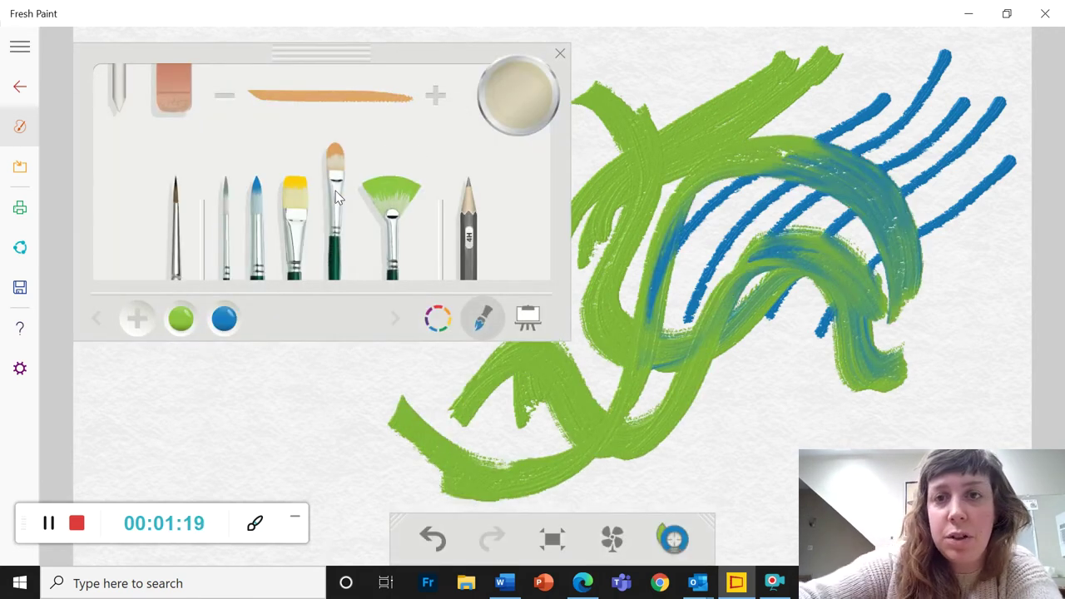
{"action": "left_click_drag", "start_coordinate": [653, 62], "coordinate": [694, 333]}
{"action": "mouse_move", "coordinate": [707, 37]}
{"action": "left_mouse_down"}
{"action": "mouse_move", "coordinate": [740, 92]}
{"action": "mouse_move", "coordinate": [748, 283]}
{"action": "left_mouse_up"}
{"action": "mouse_move", "coordinate": [823, 42]}
{"action": "left_mouse_down"}
{"action": "mouse_move", "coordinate": [857, 71]}
{"action": "mouse_move", "coordinate": [757, 278]}
{"action": "left_mouse_up"}
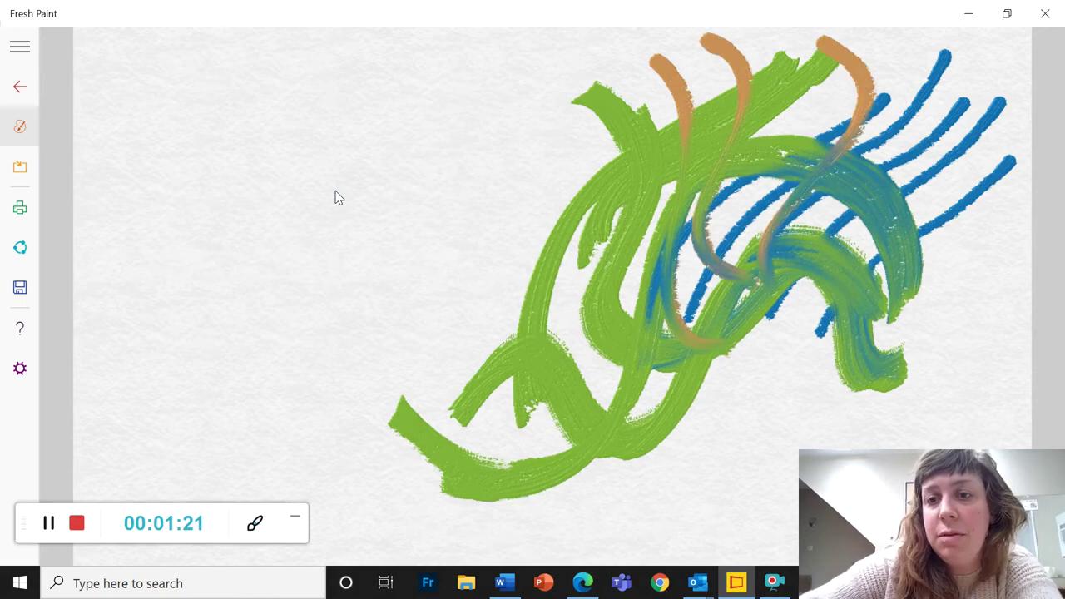
{"action": "mouse_move", "coordinate": [706, 499]}
{"action": "left_mouse_down"}
{"action": "mouse_move", "coordinate": [824, 374]}
{"action": "mouse_move", "coordinate": [903, 329]}
{"action": "left_mouse_up"}
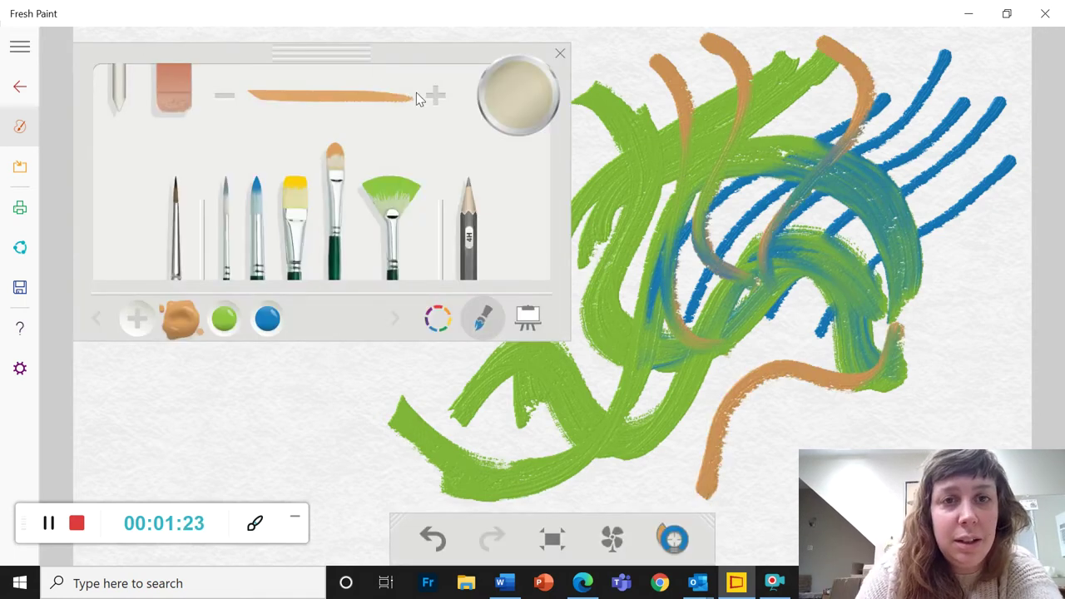
Paint a thick tan zigzag with an enlarged brush, and a thin looping tan stroke over it with a reduced size.
{"action": "left_click", "coordinate": [426, 98]}
{"action": "left_click", "coordinate": [426, 98]}
{"action": "mouse_move", "coordinate": [126, 388]}
{"action": "left_mouse_down"}
{"action": "mouse_move", "coordinate": [170, 421]}
{"action": "mouse_move", "coordinate": [343, 408]}
{"action": "mouse_move", "coordinate": [390, 451]}
{"action": "left_mouse_up"}
{"action": "left_click", "coordinate": [225, 96]}
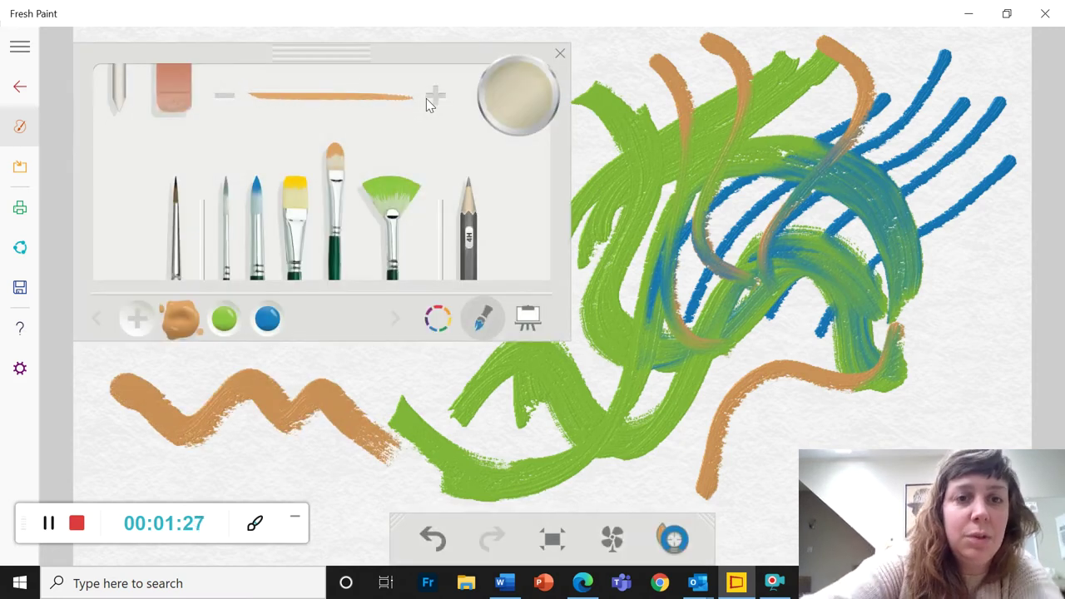
{"action": "mouse_move", "coordinate": [380, 369]}
{"action": "left_mouse_down"}
{"action": "mouse_move", "coordinate": [403, 381]}
{"action": "mouse_move", "coordinate": [339, 476]}
{"action": "mouse_move", "coordinate": [354, 356]}
{"action": "mouse_move", "coordinate": [258, 250]}
{"action": "left_mouse_up"}
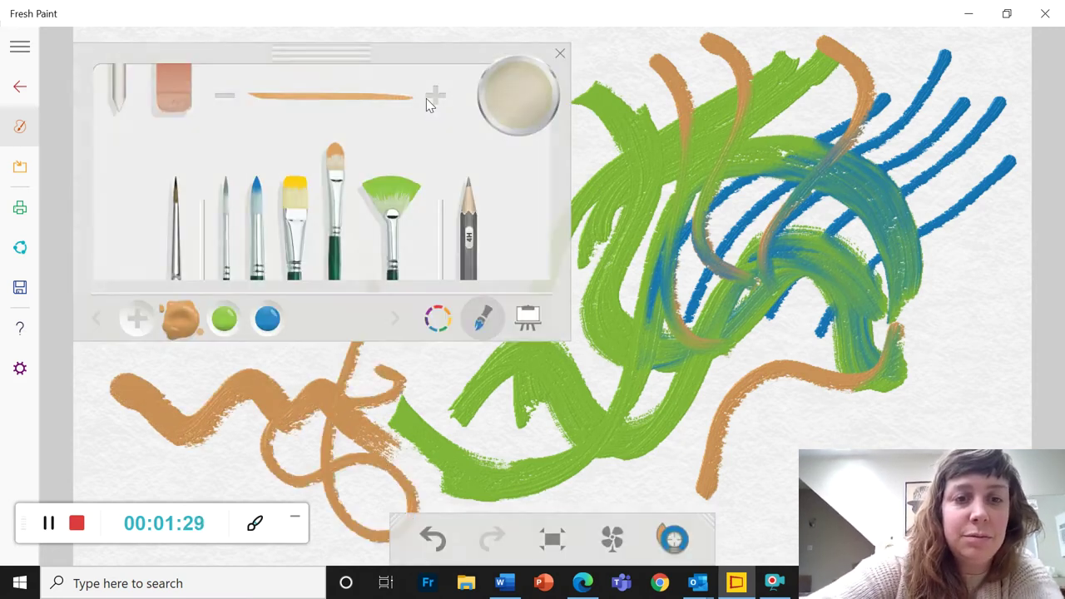
Paint vertical yellow strokes and wide yellow loops across the green and blue area with the flat brush.
{"action": "left_click", "coordinate": [293, 188]}
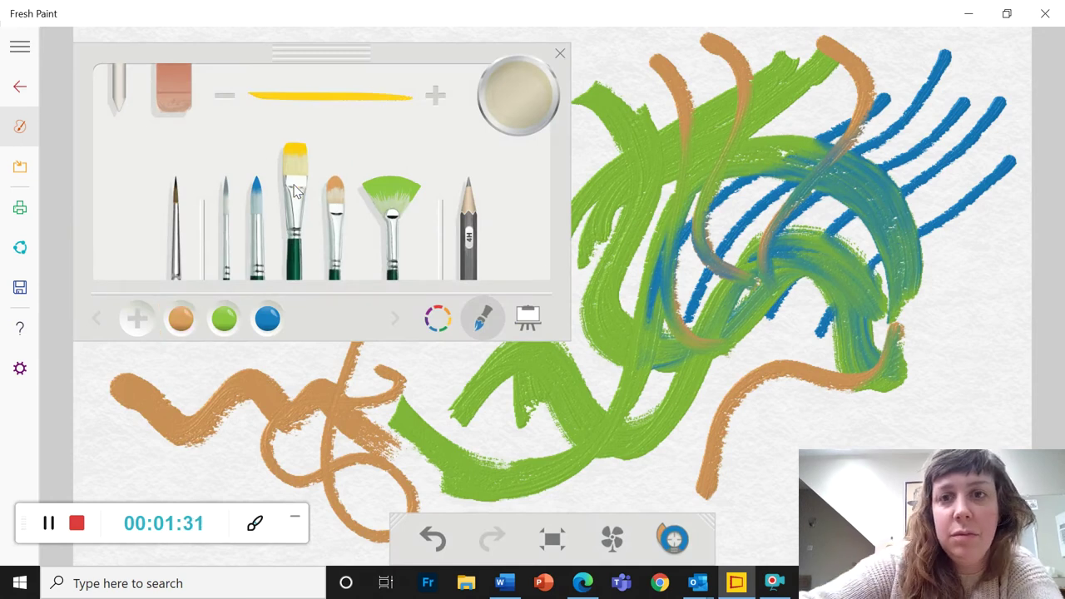
{"action": "mouse_move", "coordinate": [639, 55]}
{"action": "left_mouse_down"}
{"action": "mouse_move", "coordinate": [621, 354]}
{"action": "mouse_move", "coordinate": [668, 477]}
{"action": "left_mouse_up"}
{"action": "mouse_move", "coordinate": [607, 16]}
{"action": "left_mouse_down"}
{"action": "mouse_move", "coordinate": [572, 268]}
{"action": "mouse_move", "coordinate": [554, 112]}
{"action": "left_mouse_up"}
{"action": "double_click", "coordinate": [554, 111]}
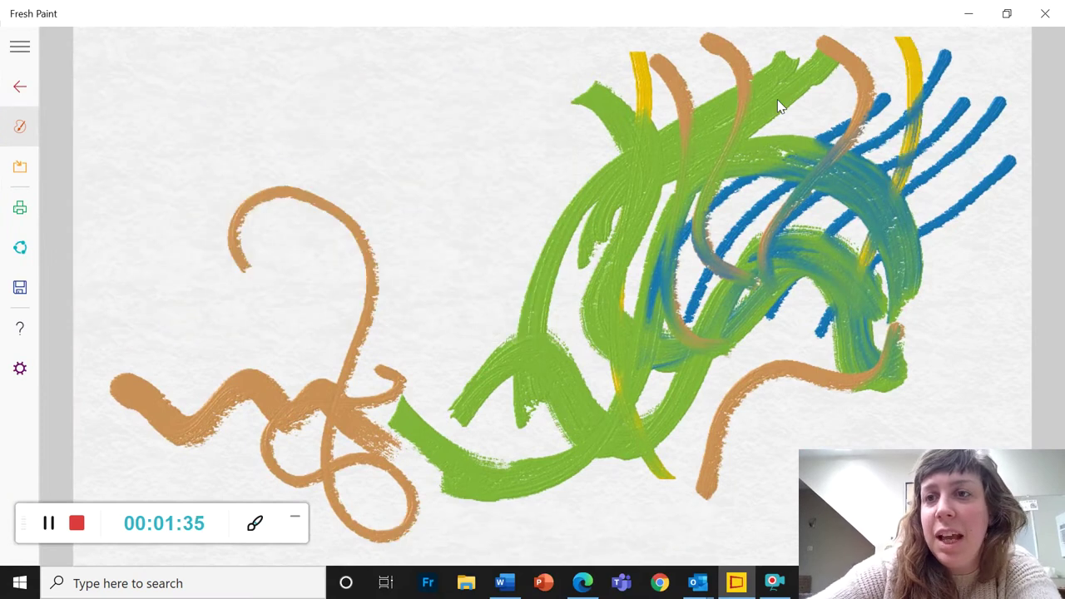
{"action": "left_click_drag", "start_coordinate": [878, 354], "coordinate": [918, 383]}
{"action": "mouse_move", "coordinate": [956, 59]}
{"action": "left_mouse_down"}
{"action": "mouse_move", "coordinate": [963, 323]}
{"action": "mouse_move", "coordinate": [975, 325]}
{"action": "left_mouse_up"}
{"action": "mouse_move", "coordinate": [865, 61]}
{"action": "left_mouse_down"}
{"action": "mouse_move", "coordinate": [834, 399]}
{"action": "mouse_move", "coordinate": [840, 381]}
{"action": "left_mouse_up"}
{"action": "mouse_move", "coordinate": [784, 45]}
{"action": "left_mouse_down"}
{"action": "mouse_move", "coordinate": [807, 156]}
{"action": "mouse_move", "coordinate": [798, 412]}
{"action": "left_mouse_up"}
{"action": "mouse_move", "coordinate": [967, 372]}
{"action": "left_mouse_down"}
{"action": "mouse_move", "coordinate": [745, 274]}
{"action": "mouse_move", "coordinate": [700, 360]}
{"action": "mouse_move", "coordinate": [786, 238]}
{"action": "mouse_move", "coordinate": [684, 242]}
{"action": "mouse_move", "coordinate": [368, 397]}
{"action": "left_mouse_up"}
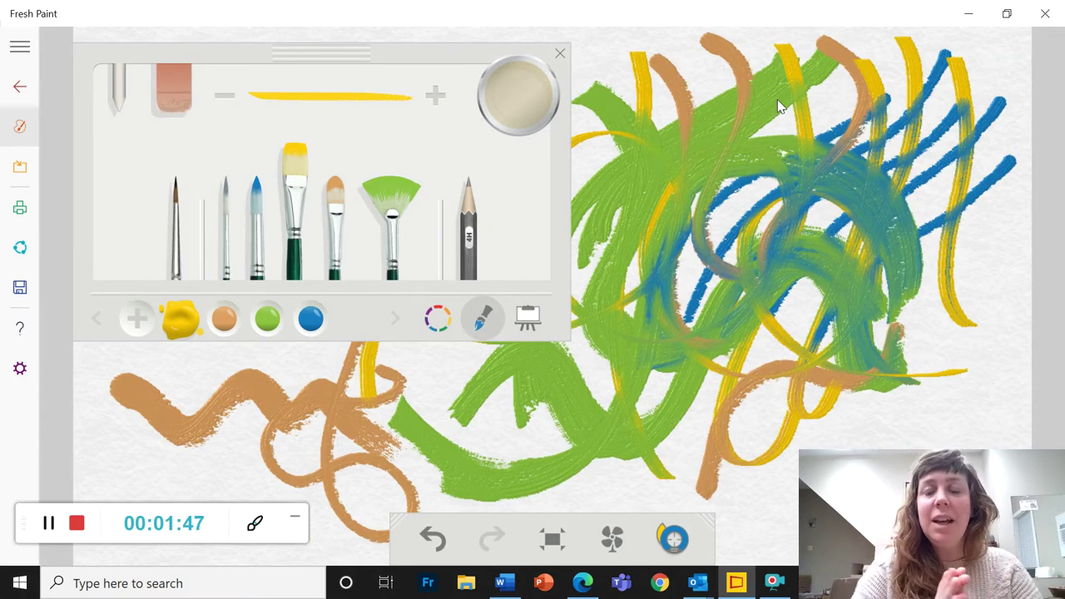
{"action": "mouse_move", "coordinate": [979, 265]}
{"action": "left_mouse_down"}
{"action": "mouse_move", "coordinate": [657, 457]}
{"action": "mouse_move", "coordinate": [894, 404]}
{"action": "mouse_move", "coordinate": [653, 536]}
{"action": "left_mouse_up"}
{"action": "mouse_move", "coordinate": [615, 499]}
{"action": "left_mouse_down"}
{"action": "mouse_move", "coordinate": [666, 444]}
{"action": "mouse_move", "coordinate": [548, 424]}
{"action": "mouse_move", "coordinate": [524, 433]}
{"action": "mouse_move", "coordinate": [541, 432]}
{"action": "mouse_move", "coordinate": [442, 366]}
{"action": "mouse_move", "coordinate": [393, 308]}
{"action": "mouse_move", "coordinate": [792, 135]}
{"action": "left_mouse_up"}
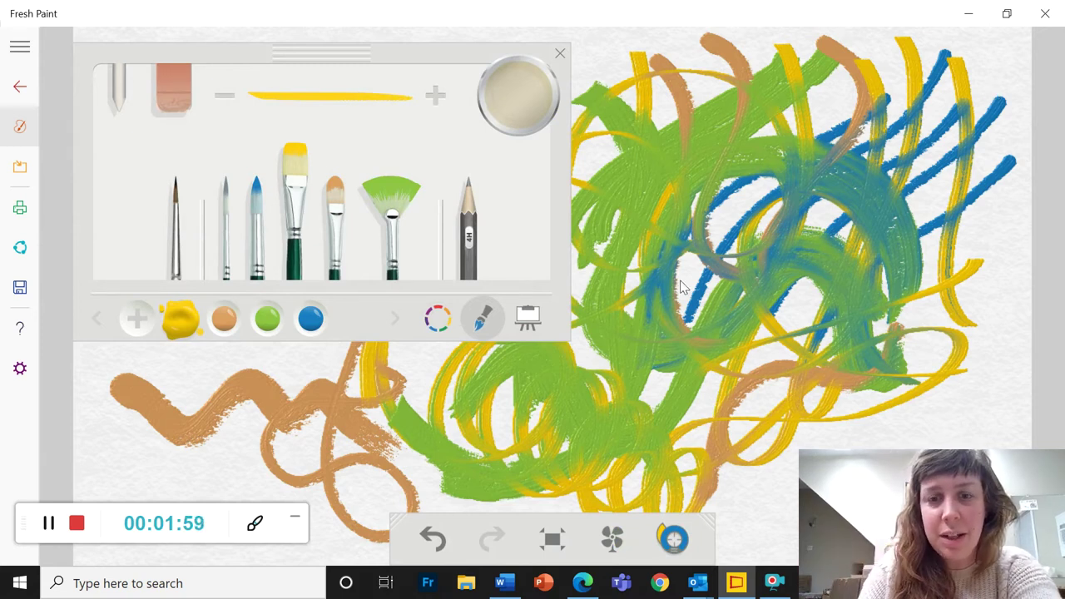
Dry the paint with the fan and brush more yellow strokes over the green and blue area.
{"action": "left_click", "coordinate": [612, 539]}
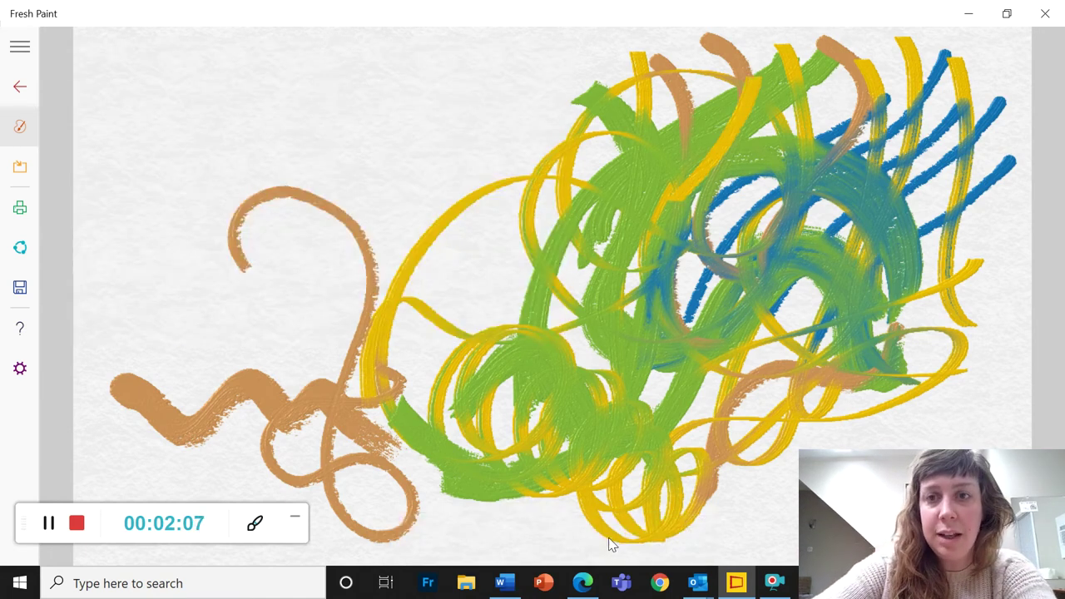
{"action": "left_click", "coordinate": [612, 539]}
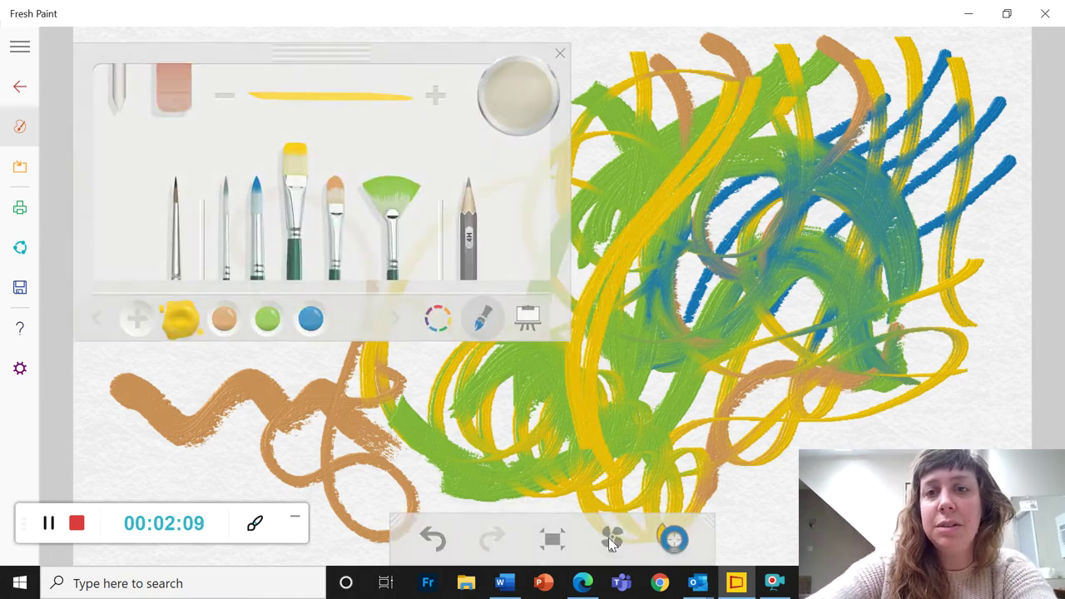
{"action": "left_click", "coordinate": [611, 539]}
{"action": "left_click", "coordinate": [611, 539]}
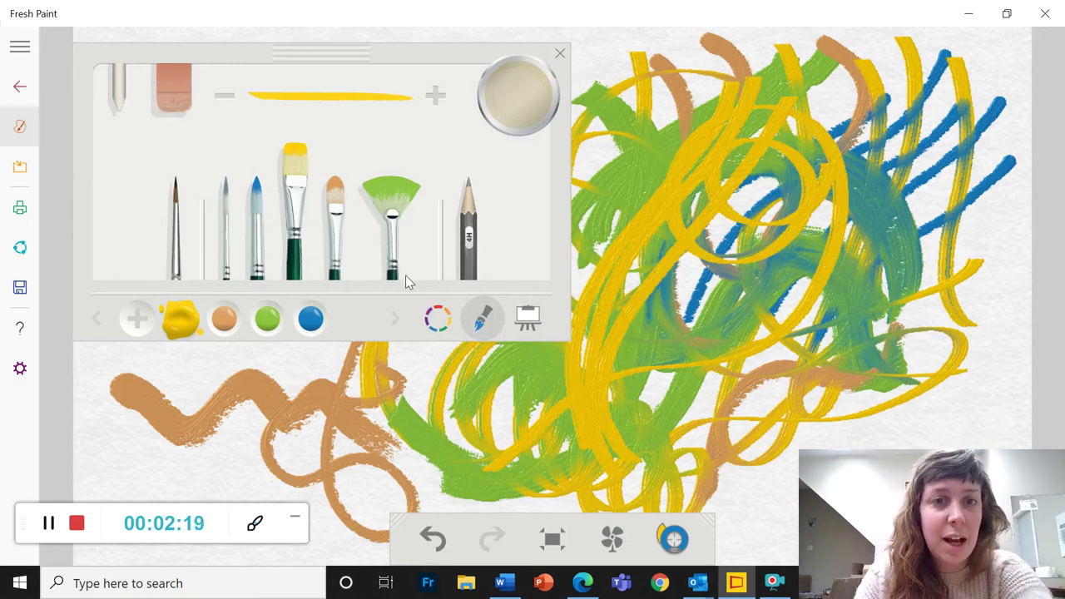
Pick crimson pink, then magenta from the colour swatches and paint large looping strokes across the canvas with each.
{"action": "left_click", "coordinate": [438, 318]}
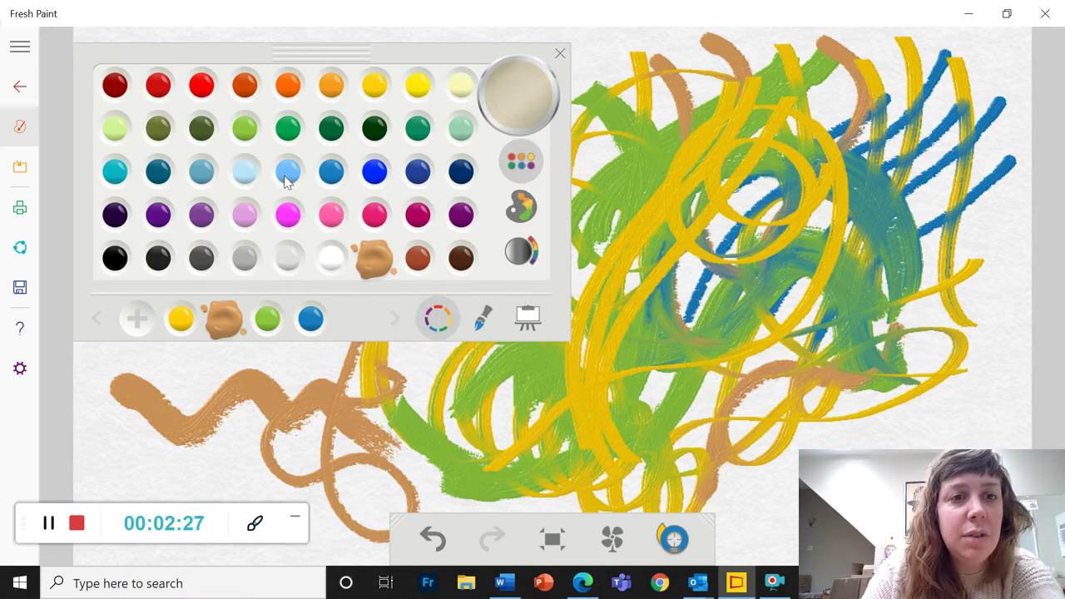
{"action": "left_click", "coordinate": [381, 214]}
{"action": "mouse_move", "coordinate": [653, 77]}
{"action": "left_mouse_down"}
{"action": "mouse_move", "coordinate": [745, 337]}
{"action": "mouse_move", "coordinate": [682, 410]}
{"action": "mouse_move", "coordinate": [546, 492]}
{"action": "mouse_move", "coordinate": [411, 450]}
{"action": "mouse_move", "coordinate": [474, 314]}
{"action": "mouse_move", "coordinate": [416, 239]}
{"action": "mouse_move", "coordinate": [320, 475]}
{"action": "left_mouse_up"}
{"action": "left_click", "coordinate": [290, 214]}
{"action": "mouse_move", "coordinate": [178, 432]}
{"action": "left_mouse_down"}
{"action": "mouse_move", "coordinate": [602, 287]}
{"action": "mouse_move", "coordinate": [311, 301]}
{"action": "mouse_move", "coordinate": [323, 242]}
{"action": "mouse_move", "coordinate": [348, 203]}
{"action": "mouse_move", "coordinate": [366, 270]}
{"action": "left_mouse_up"}
{"action": "left_click", "coordinate": [673, 539]}
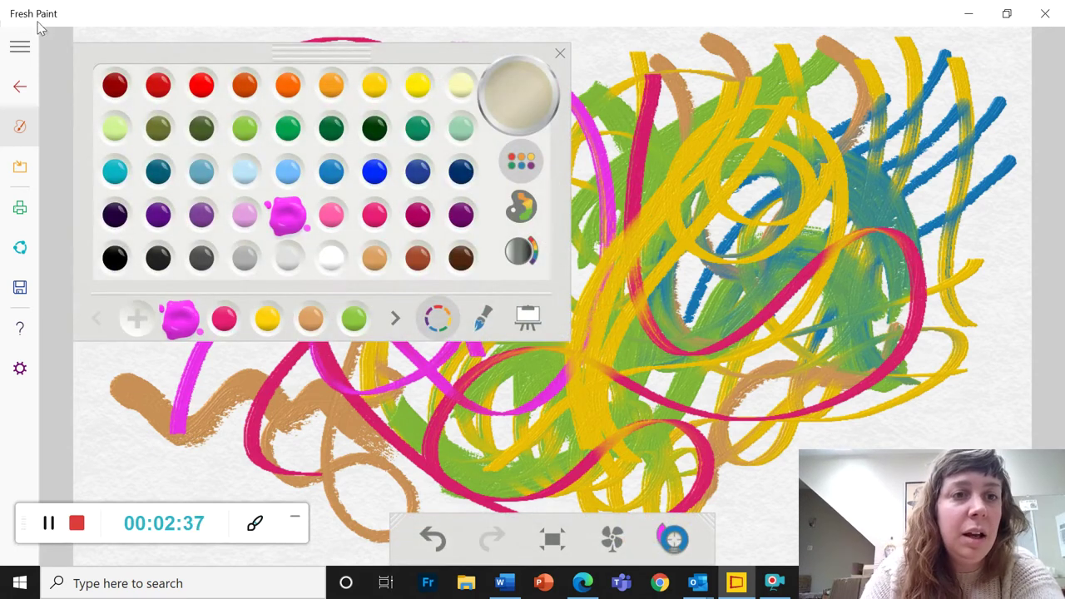
Paint a light green zigzag across the tan, pink and magenta strokes in the canvas's lower part.
{"action": "left_click", "coordinate": [115, 128]}
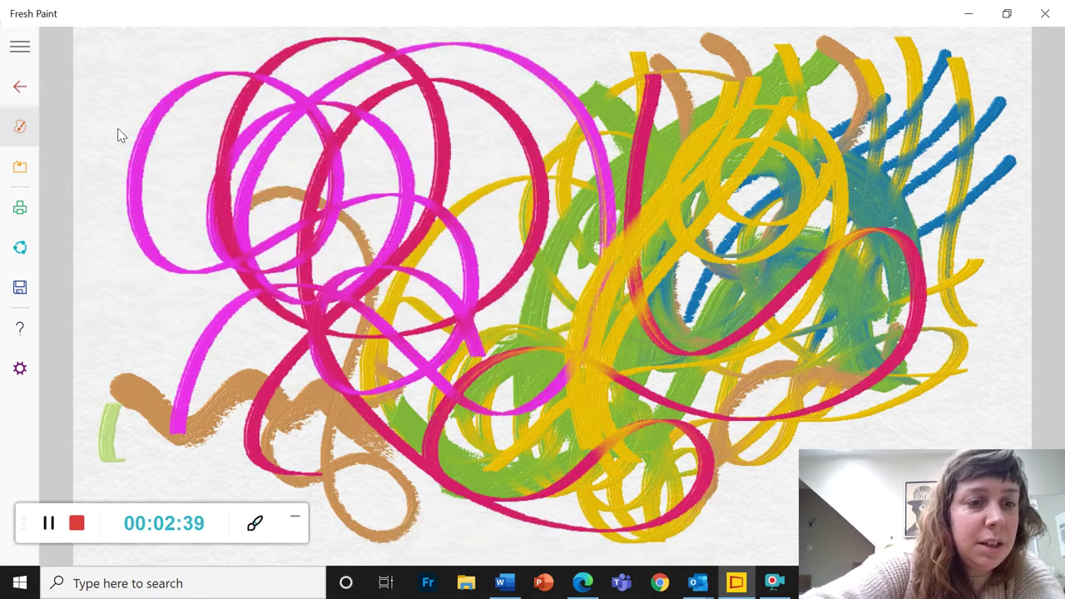
{"action": "mouse_move", "coordinate": [103, 453]}
{"action": "left_mouse_down"}
{"action": "mouse_move", "coordinate": [186, 460]}
{"action": "mouse_move", "coordinate": [249, 326]}
{"action": "mouse_move", "coordinate": [308, 343]}
{"action": "mouse_move", "coordinate": [428, 358]}
{"action": "left_mouse_up"}
{"action": "left_click_drag", "start_coordinate": [431, 428], "coordinate": [545, 460]}
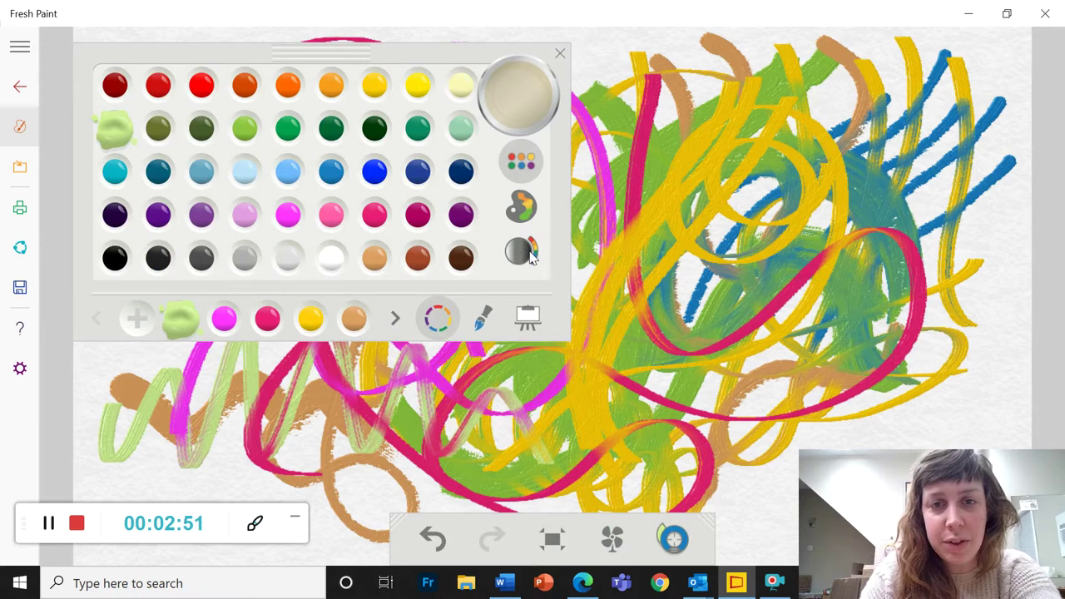
Mix a custom muted ochre in the colour mixer from a yellow-orange hue and return to the brushes.
{"action": "left_click", "coordinate": [529, 254]}
{"action": "left_click_drag", "start_coordinate": [470, 133], "coordinate": [456, 115]}
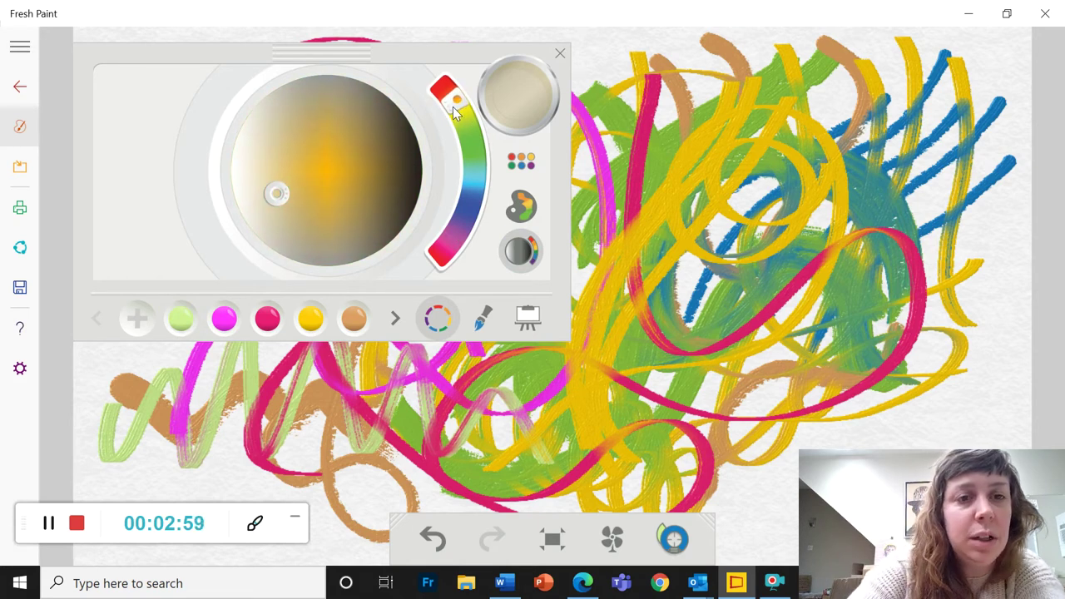
{"action": "mouse_move", "coordinate": [276, 193]}
{"action": "left_mouse_down"}
{"action": "mouse_move", "coordinate": [327, 167]}
{"action": "mouse_move", "coordinate": [309, 210]}
{"action": "mouse_move", "coordinate": [381, 192]}
{"action": "mouse_move", "coordinate": [345, 204]}
{"action": "mouse_move", "coordinate": [313, 183]}
{"action": "mouse_move", "coordinate": [330, 172]}
{"action": "mouse_move", "coordinate": [247, 165]}
{"action": "mouse_move", "coordinate": [416, 163]}
{"action": "mouse_move", "coordinate": [323, 177]}
{"action": "mouse_move", "coordinate": [327, 87]}
{"action": "mouse_move", "coordinate": [323, 258]}
{"action": "mouse_move", "coordinate": [319, 211]}
{"action": "left_mouse_up"}
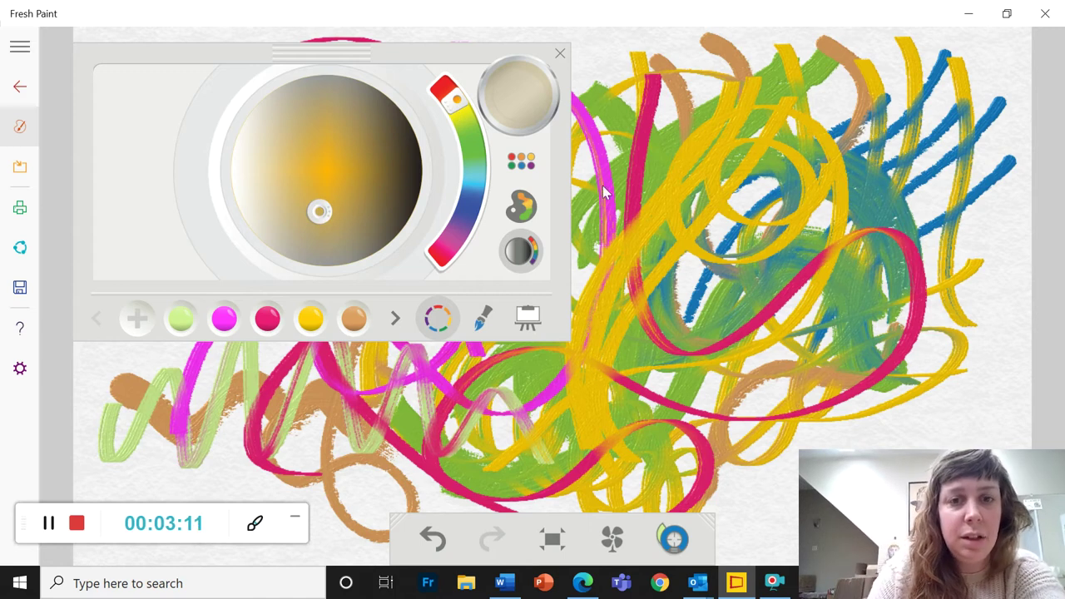
{"action": "left_click", "coordinate": [483, 318]}
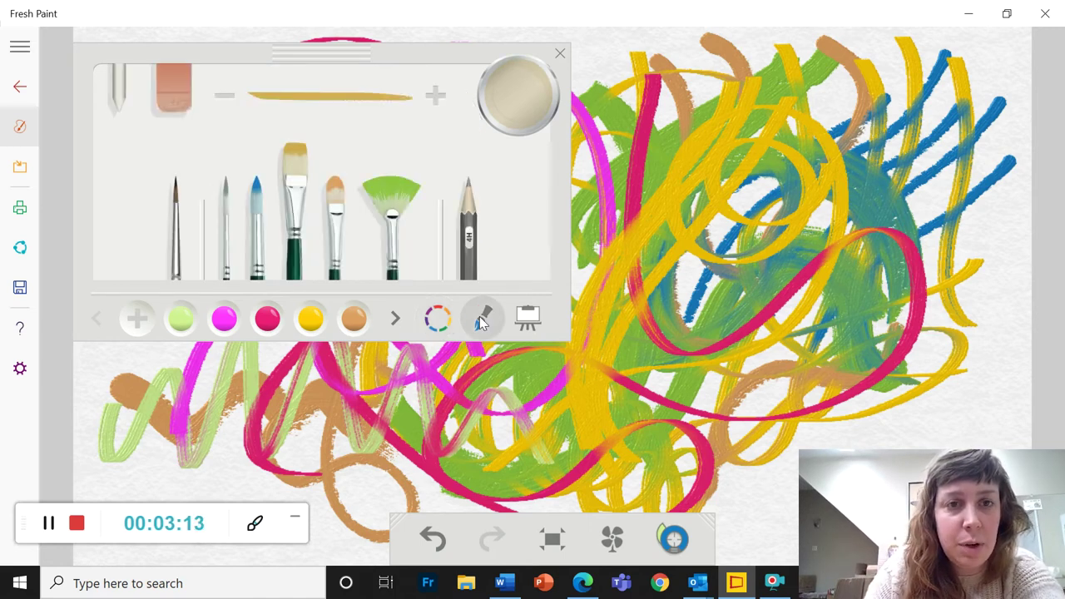
Paint looping ochre strokes over the yellow, pink and magenta areas with the flat brush, and bring the tool palette back.
{"action": "mouse_move", "coordinate": [660, 63]}
{"action": "left_mouse_down"}
{"action": "mouse_move", "coordinate": [855, 248]}
{"action": "mouse_move", "coordinate": [878, 438]}
{"action": "left_mouse_up"}
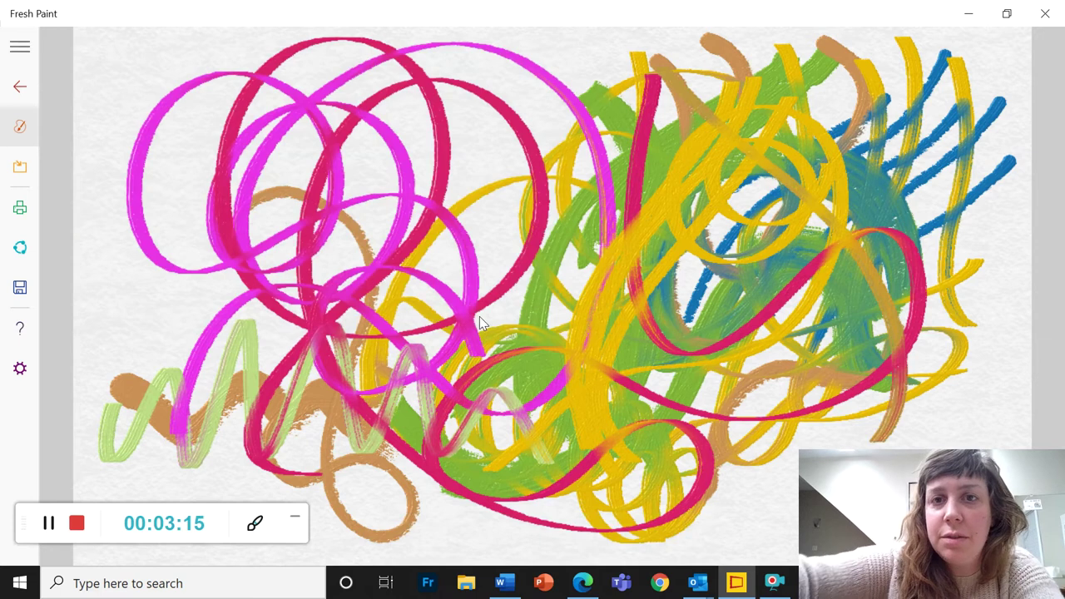
{"action": "mouse_move", "coordinate": [322, 53]}
{"action": "left_mouse_down"}
{"action": "mouse_move", "coordinate": [409, 188]}
{"action": "mouse_move", "coordinate": [470, 348]}
{"action": "mouse_move", "coordinate": [504, 349]}
{"action": "left_mouse_up"}
{"action": "mouse_move", "coordinate": [594, 61]}
{"action": "left_mouse_down"}
{"action": "mouse_move", "coordinate": [491, 117]}
{"action": "mouse_move", "coordinate": [237, 218]}
{"action": "mouse_move", "coordinate": [132, 115]}
{"action": "mouse_move", "coordinate": [168, 59]}
{"action": "left_mouse_up"}
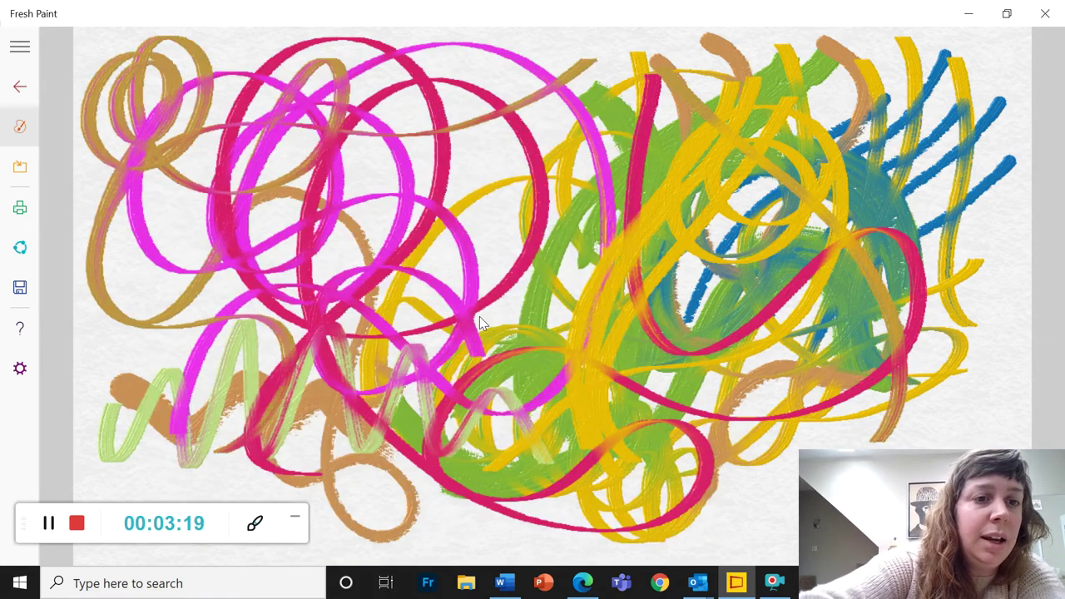
{"action": "right_click", "coordinate": [480, 323]}
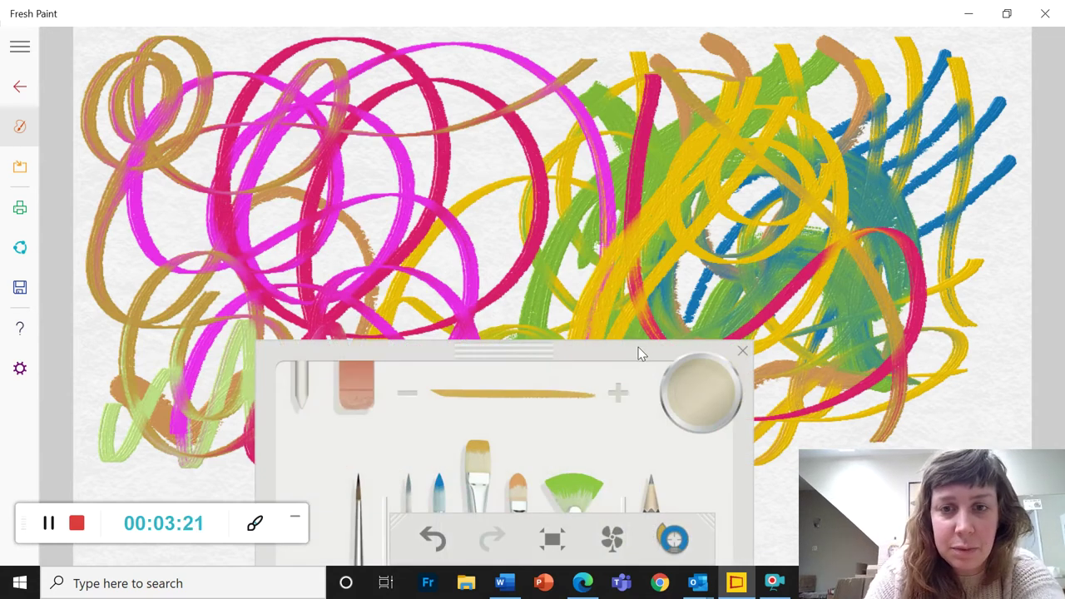
Mix a pure bright cyan in the colour mixer from a cyan hue, with the tool palette moved to the canvas's upper part.
{"action": "left_click_drag", "start_coordinate": [641, 353], "coordinate": [430, 19]}
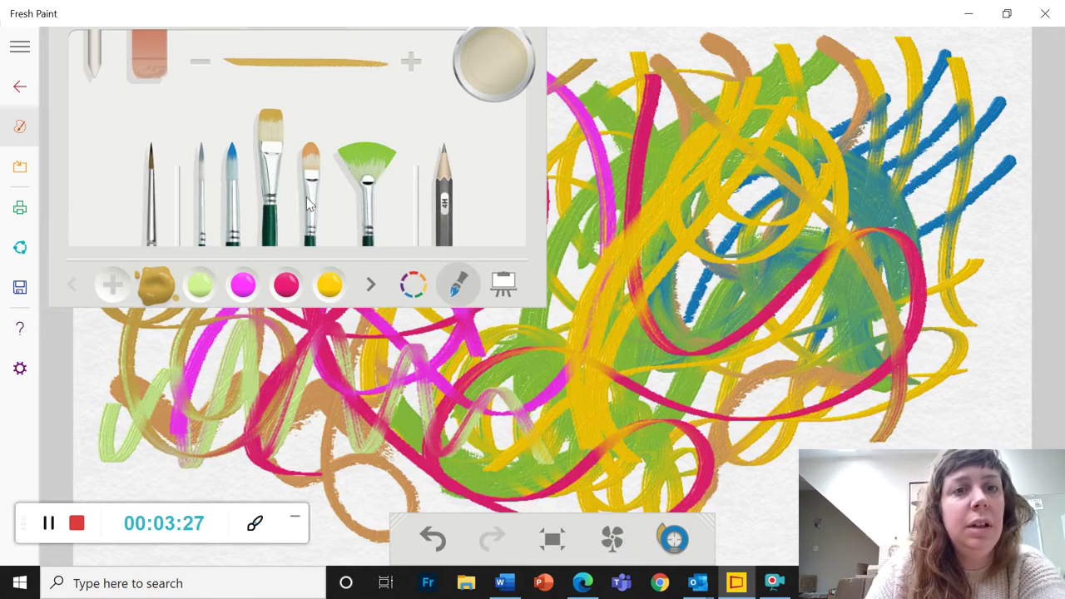
{"action": "left_click", "coordinate": [413, 285]}
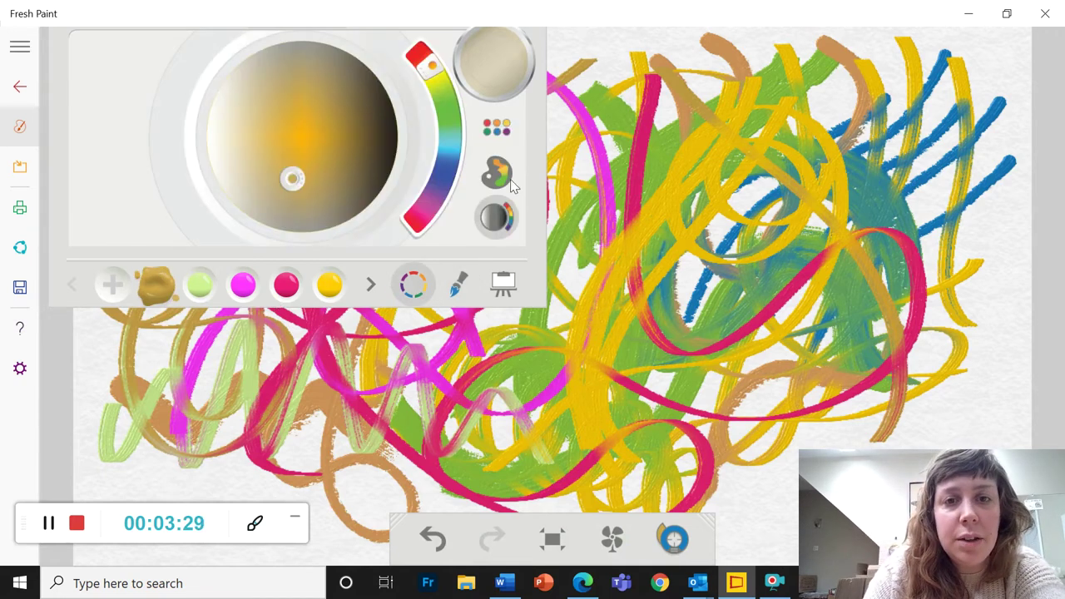
{"action": "left_click", "coordinate": [495, 173]}
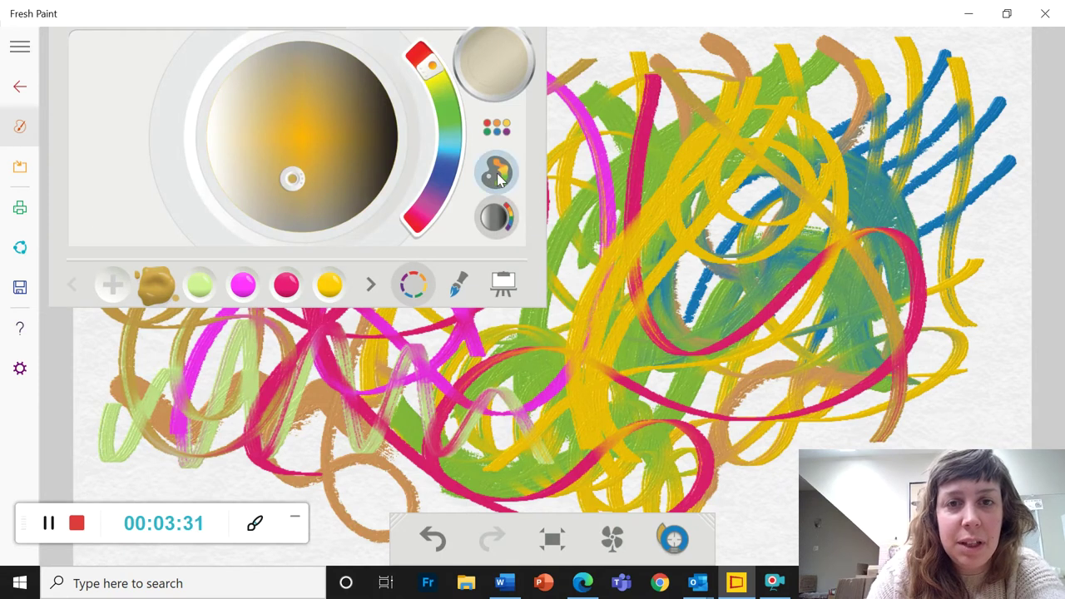
{"action": "left_click", "coordinate": [497, 216]}
{"action": "left_click_drag", "start_coordinate": [431, 58], "coordinate": [453, 149]}
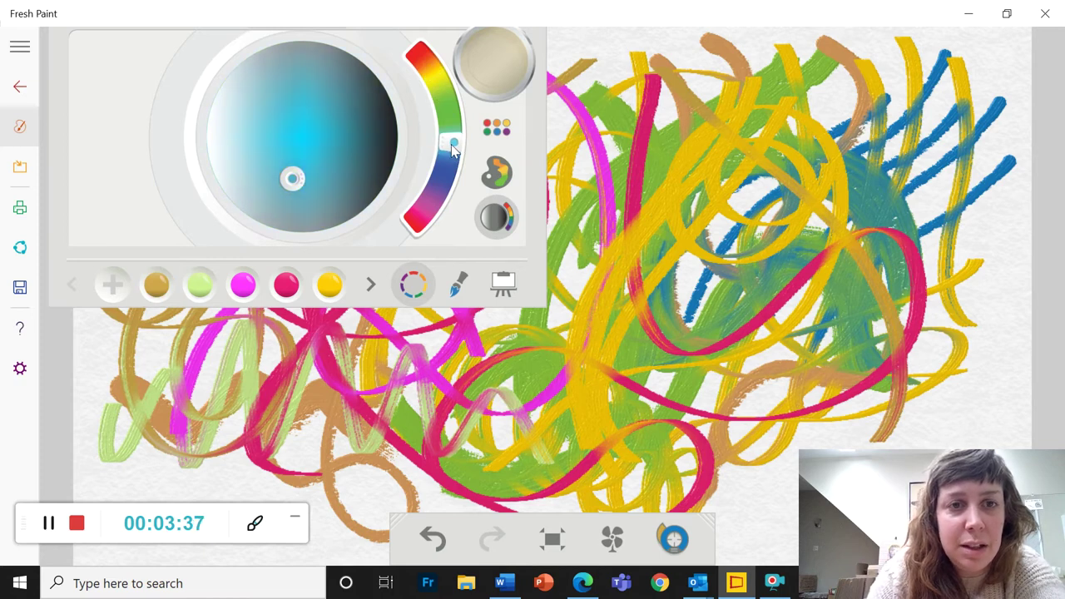
{"action": "left_click", "coordinate": [304, 137]}
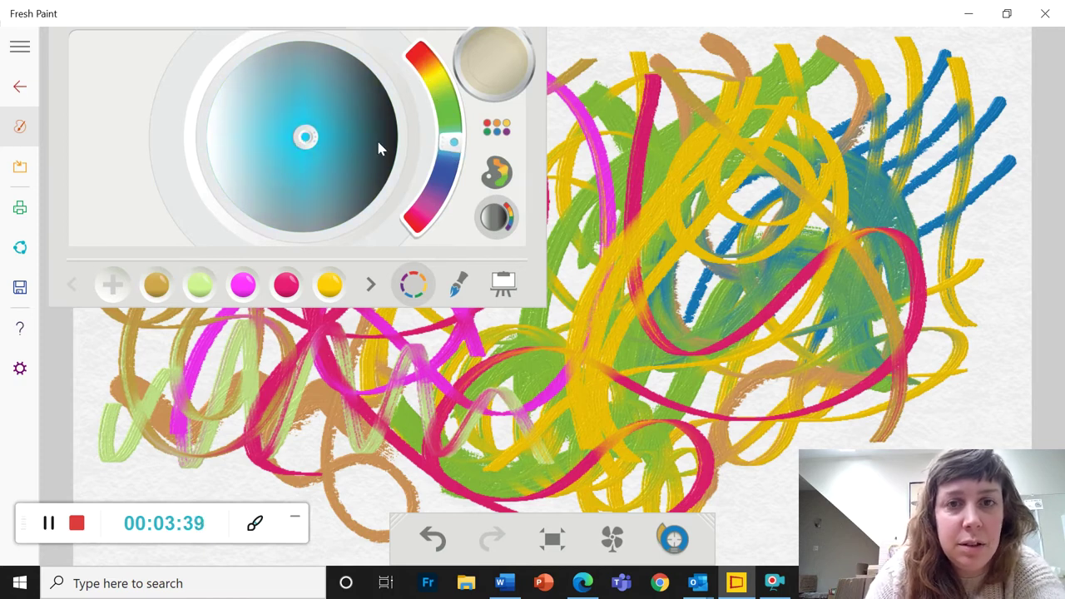
Paint a cyan patch and light green patches on the mixing palette and swirl them together into a streaky blue-green blend.
{"action": "left_click", "coordinate": [497, 173]}
{"action": "mouse_move", "coordinate": [222, 60]}
{"action": "left_mouse_down"}
{"action": "mouse_move", "coordinate": [193, 170]}
{"action": "mouse_move", "coordinate": [274, 68]}
{"action": "mouse_move", "coordinate": [203, 193]}
{"action": "mouse_move", "coordinate": [301, 59]}
{"action": "mouse_move", "coordinate": [208, 212]}
{"action": "left_mouse_up"}
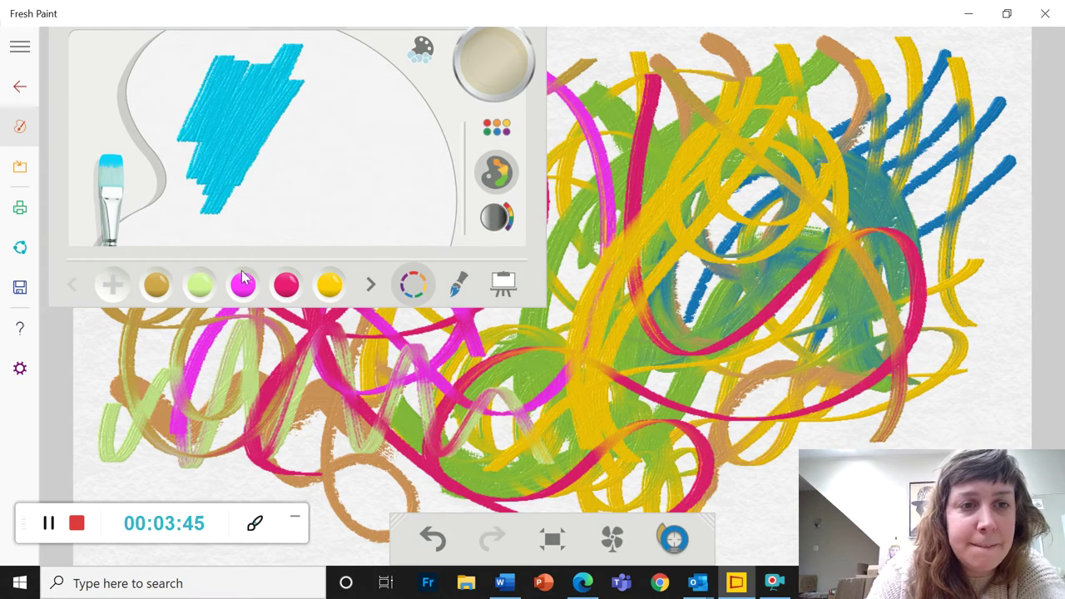
{"action": "left_click", "coordinate": [199, 287]}
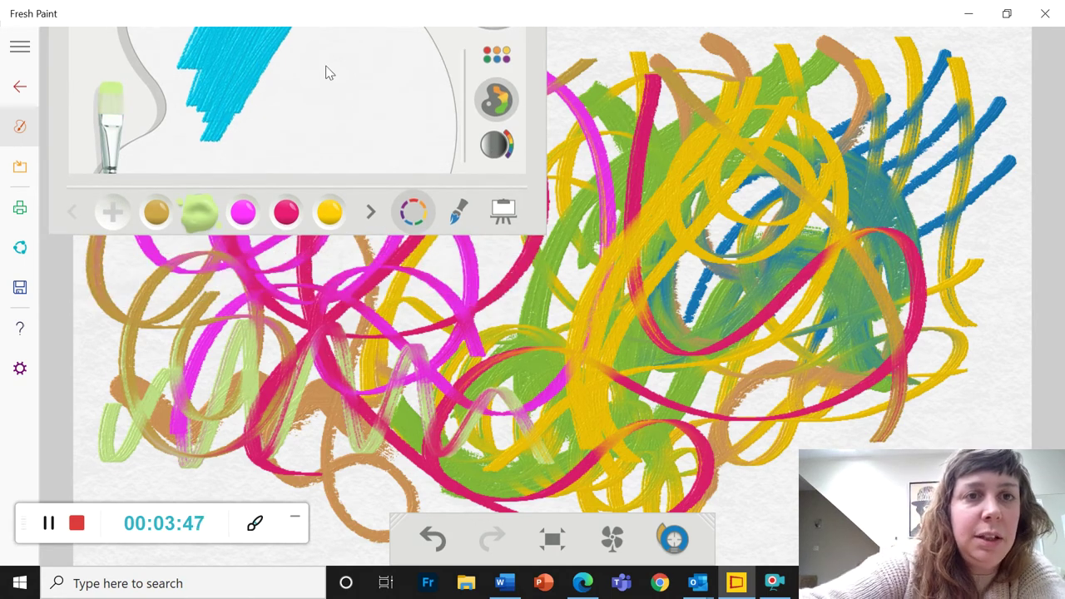
{"action": "mouse_move", "coordinate": [309, 60]}
{"action": "left_mouse_down"}
{"action": "mouse_move", "coordinate": [301, 128]}
{"action": "mouse_move", "coordinate": [332, 129]}
{"action": "mouse_move", "coordinate": [285, 60]}
{"action": "mouse_move", "coordinate": [266, 100]}
{"action": "left_mouse_up"}
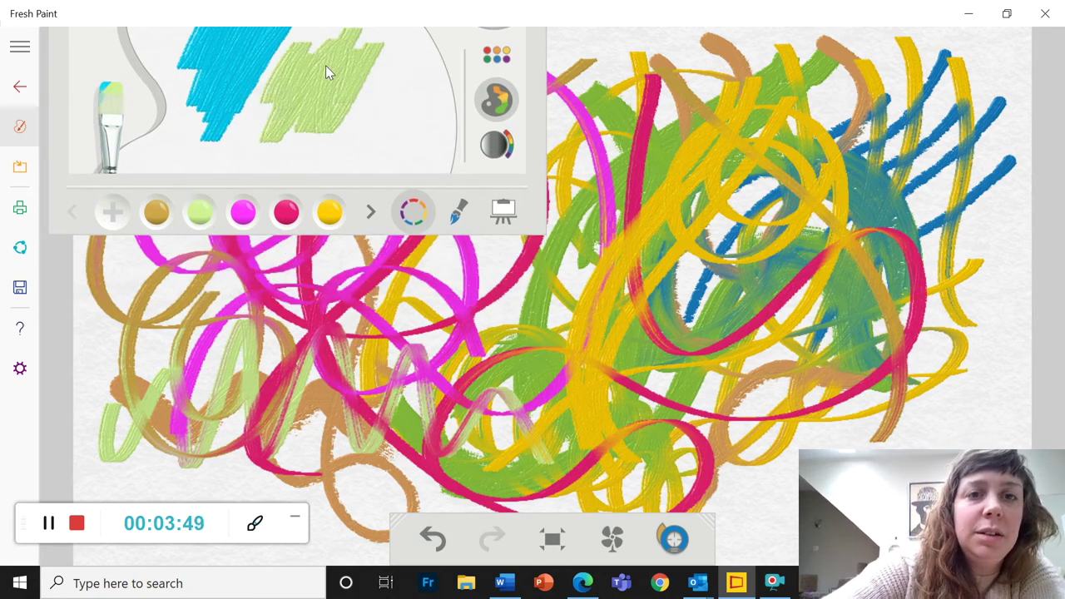
{"action": "left_click_drag", "start_coordinate": [407, 89], "coordinate": [399, 218]}
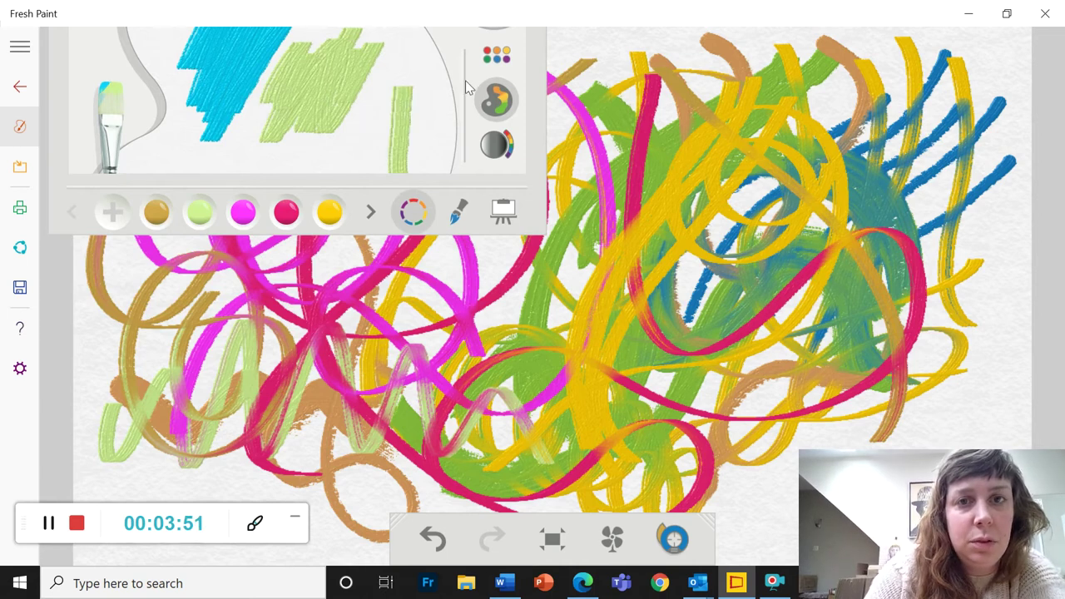
{"action": "left_click_drag", "start_coordinate": [533, 61], "coordinate": [532, 214]}
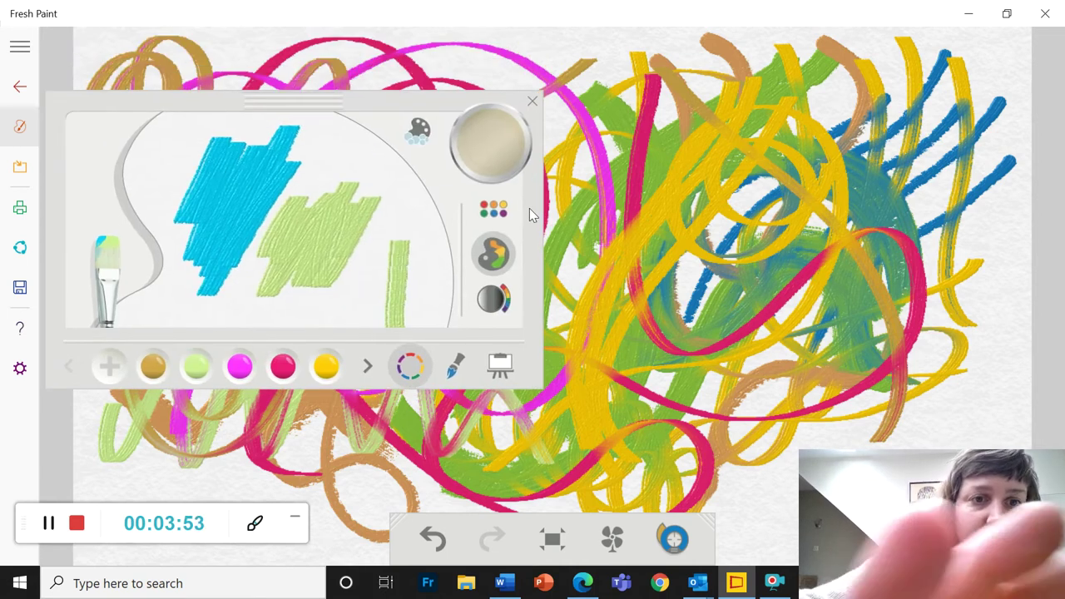
{"action": "mouse_move", "coordinate": [252, 195]}
{"action": "left_mouse_down"}
{"action": "mouse_move", "coordinate": [249, 249]}
{"action": "mouse_move", "coordinate": [311, 208]}
{"action": "mouse_move", "coordinate": [190, 188]}
{"action": "mouse_move", "coordinate": [190, 136]}
{"action": "mouse_move", "coordinate": [241, 132]}
{"action": "mouse_move", "coordinate": [243, 241]}
{"action": "mouse_move", "coordinate": [300, 231]}
{"action": "mouse_move", "coordinate": [218, 249]}
{"action": "left_mouse_up"}
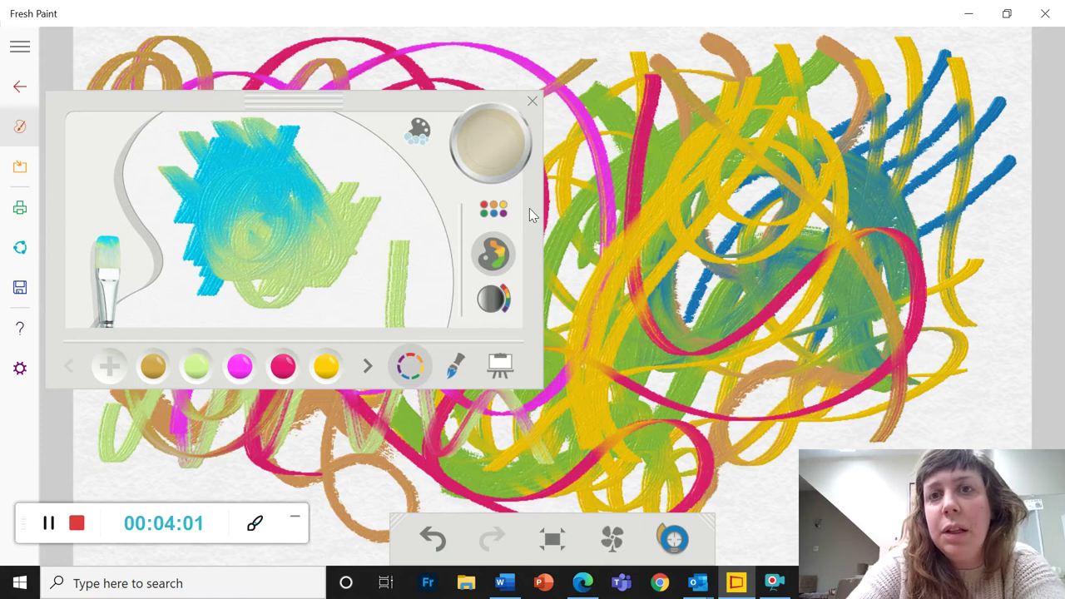
Paint a straight line and a tall wavy stroke in turquoise across the canvas's right half, and set the flat brush to its largest size.
{"action": "left_click_drag", "start_coordinate": [582, 85], "coordinate": [948, 51]}
{"action": "mouse_move", "coordinate": [639, 80]}
{"action": "left_mouse_down"}
{"action": "mouse_move", "coordinate": [649, 304]}
{"action": "mouse_move", "coordinate": [713, 380]}
{"action": "mouse_move", "coordinate": [844, 237]}
{"action": "left_mouse_up"}
{"action": "left_click", "coordinate": [454, 365]}
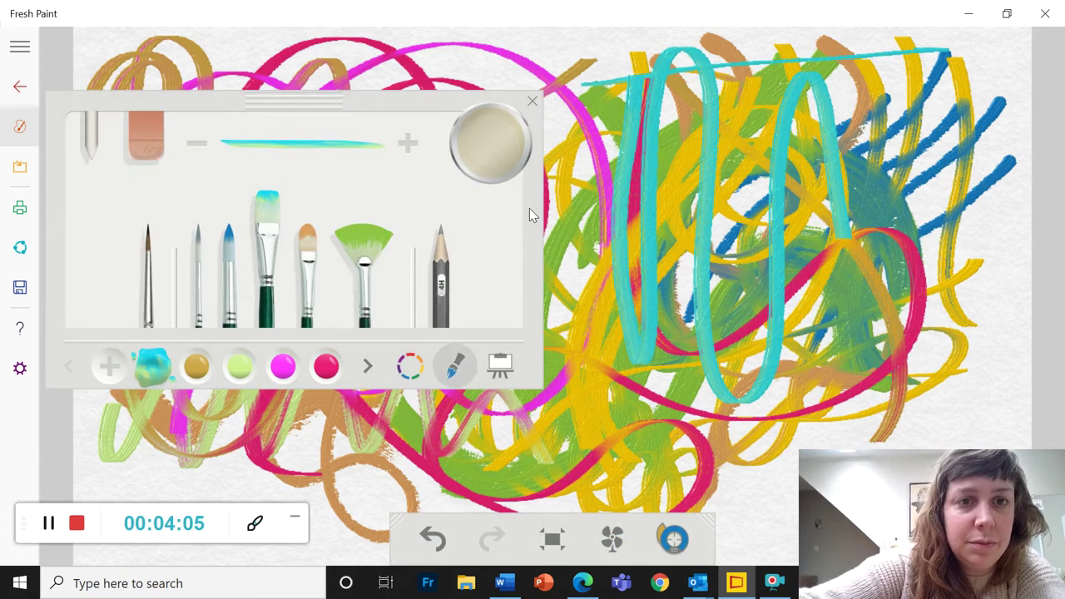
{"action": "left_click", "coordinate": [408, 143]}
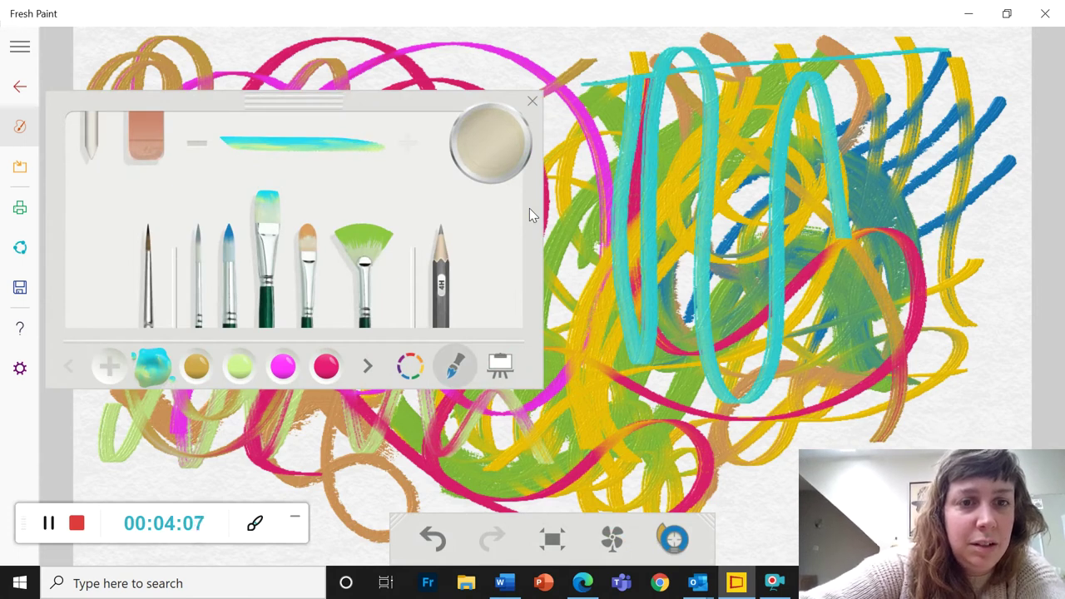
Load the fan brush with the blended blue-green swatch and paint broad loops and streaks over the canvas's left half.
{"action": "left_click", "coordinate": [364, 249]}
{"action": "left_click", "coordinate": [68, 366]}
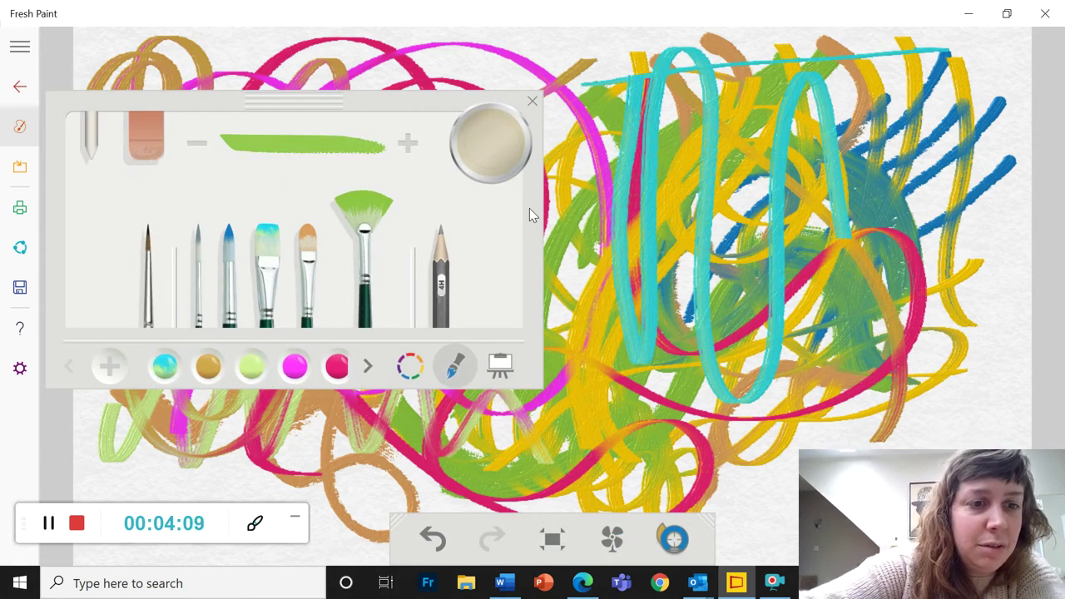
{"action": "left_click", "coordinate": [153, 366]}
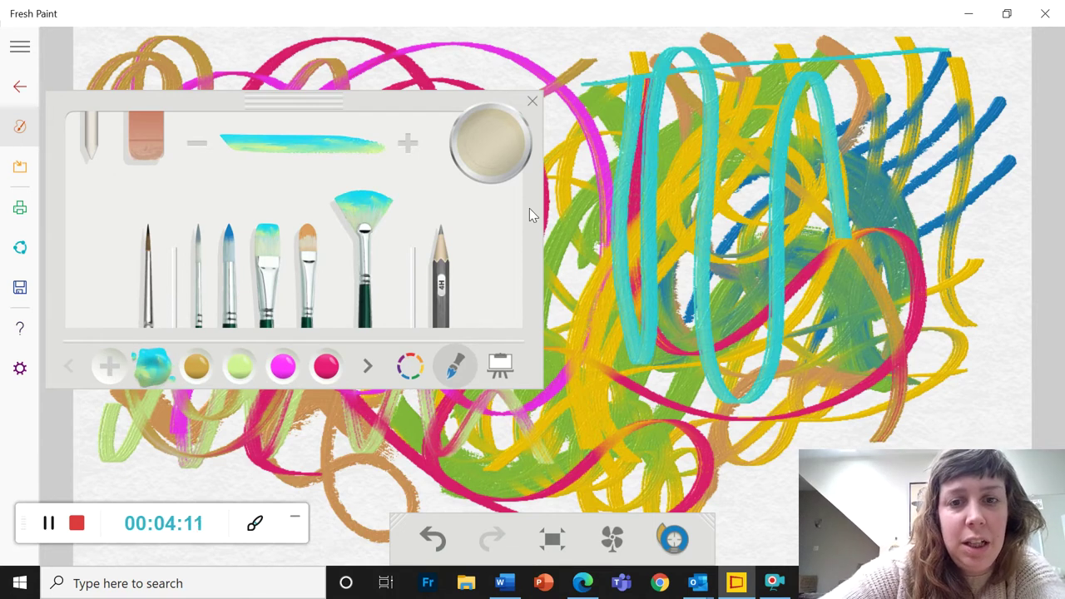
{"action": "left_click_drag", "start_coordinate": [391, 70], "coordinate": [574, 383]}
{"action": "left_click", "coordinate": [20, 125]}
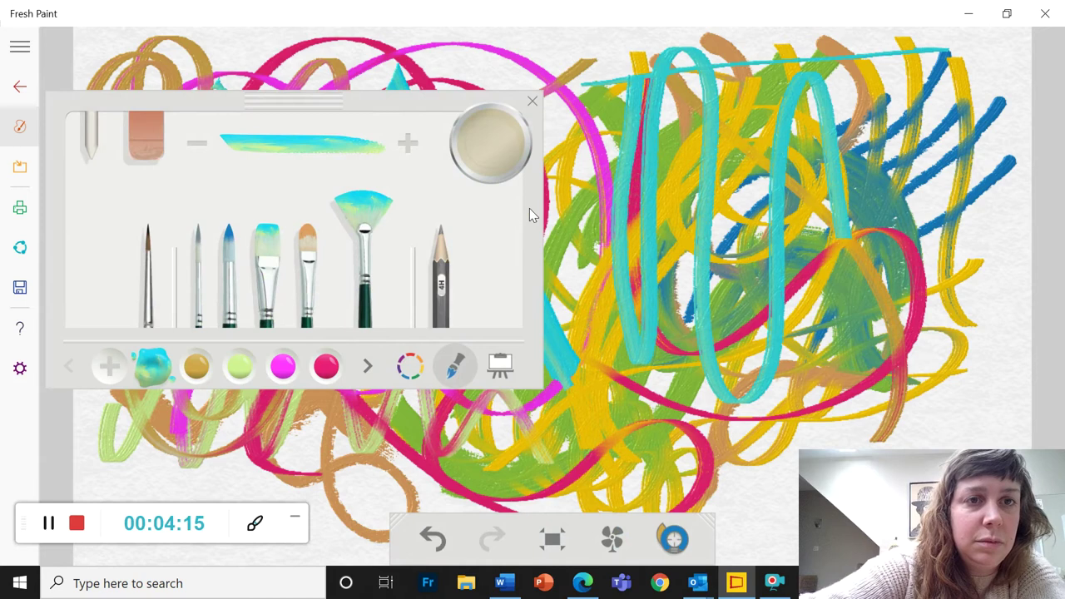
{"action": "mouse_move", "coordinate": [300, 93]}
{"action": "left_mouse_down"}
{"action": "mouse_move", "coordinate": [373, 313]}
{"action": "mouse_move", "coordinate": [480, 413]}
{"action": "left_mouse_up"}
{"action": "mouse_move", "coordinate": [202, 60]}
{"action": "left_mouse_down"}
{"action": "mouse_move", "coordinate": [156, 249]}
{"action": "mouse_move", "coordinate": [176, 337]}
{"action": "mouse_move", "coordinate": [459, 200]}
{"action": "mouse_move", "coordinate": [428, 192]}
{"action": "left_mouse_up"}
{"action": "mouse_move", "coordinate": [117, 35]}
{"action": "left_mouse_down"}
{"action": "mouse_move", "coordinate": [466, 76]}
{"action": "mouse_move", "coordinate": [264, 278]}
{"action": "mouse_move", "coordinate": [364, 129]}
{"action": "left_mouse_up"}
{"action": "mouse_move", "coordinate": [416, 158]}
{"action": "left_mouse_down"}
{"action": "mouse_move", "coordinate": [241, 100]}
{"action": "mouse_move", "coordinate": [324, 175]}
{"action": "mouse_move", "coordinate": [407, 416]}
{"action": "mouse_move", "coordinate": [432, 366]}
{"action": "left_mouse_up"}
{"action": "left_click_drag", "start_coordinate": [545, 162], "coordinate": [470, 390]}
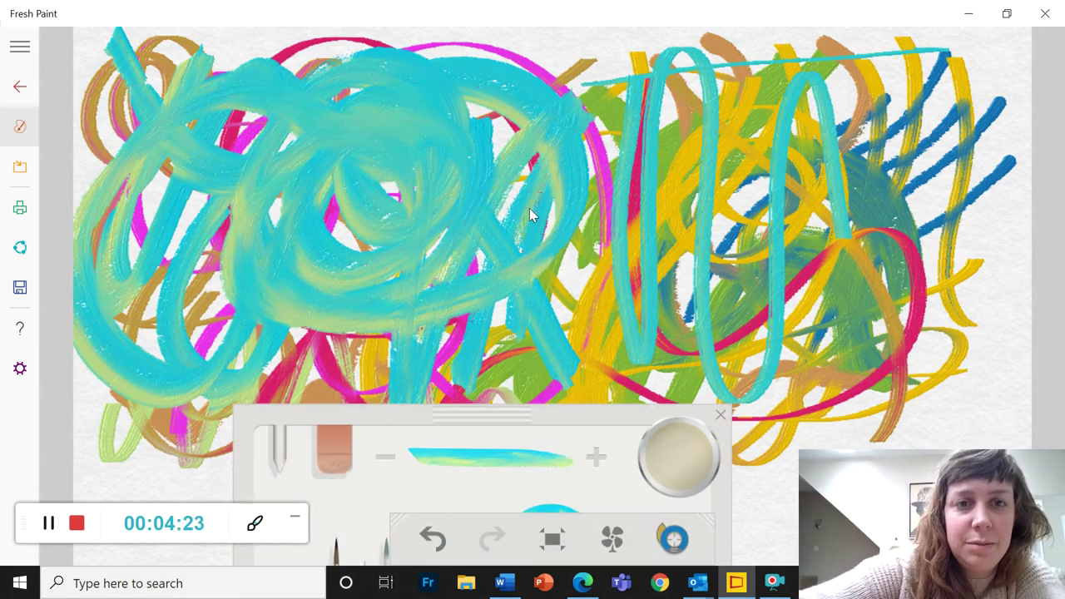
Fill the left half of the canvas with dense up-and-down fan brush strokes in the blue-green blend.
{"action": "left_click_drag", "start_coordinate": [524, 79], "coordinate": [406, 424]}
{"action": "mouse_move", "coordinate": [406, 424]}
{"action": "left_mouse_down"}
{"action": "mouse_move", "coordinate": [482, 33]}
{"action": "mouse_move", "coordinate": [291, 466]}
{"action": "left_mouse_up"}
{"action": "mouse_move", "coordinate": [291, 465]}
{"action": "left_mouse_down"}
{"action": "mouse_move", "coordinate": [230, 485]}
{"action": "mouse_move", "coordinate": [308, 40]}
{"action": "left_mouse_up"}
{"action": "mouse_move", "coordinate": [307, 40]}
{"action": "left_mouse_down"}
{"action": "mouse_move", "coordinate": [187, 474]}
{"action": "mouse_move", "coordinate": [201, 191]}
{"action": "left_mouse_up"}
{"action": "mouse_move", "coordinate": [201, 191]}
{"action": "left_mouse_down"}
{"action": "mouse_move", "coordinate": [139, 442]}
{"action": "mouse_move", "coordinate": [248, 35]}
{"action": "left_mouse_up"}
{"action": "mouse_move", "coordinate": [248, 35]}
{"action": "left_mouse_down"}
{"action": "mouse_move", "coordinate": [104, 411]}
{"action": "mouse_move", "coordinate": [129, 116]}
{"action": "left_mouse_up"}
Blend the blue-green paint on the mixing palette into a more uniform turquoise and paint wide fan brush loops across the canvas's right half.
{"action": "mouse_move", "coordinate": [519, 418]}
{"action": "left_mouse_down"}
{"action": "mouse_move", "coordinate": [350, 198]}
{"action": "mouse_move", "coordinate": [305, 45]}
{"action": "left_mouse_up"}
{"action": "left_click", "coordinate": [384, 306]}
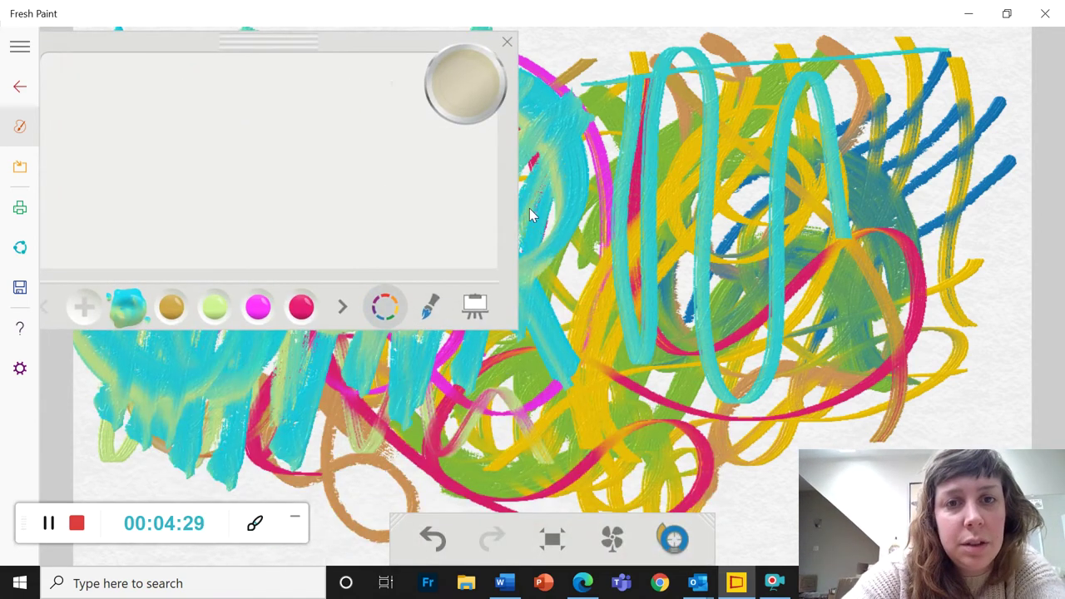
{"action": "mouse_move", "coordinate": [221, 179]}
{"action": "left_mouse_down"}
{"action": "mouse_move", "coordinate": [258, 146]}
{"action": "mouse_move", "coordinate": [279, 200]}
{"action": "mouse_move", "coordinate": [181, 79]}
{"action": "mouse_move", "coordinate": [296, 175]}
{"action": "mouse_move", "coordinate": [204, 83]}
{"action": "mouse_move", "coordinate": [158, 108]}
{"action": "mouse_move", "coordinate": [289, 174]}
{"action": "mouse_move", "coordinate": [245, 237]}
{"action": "mouse_move", "coordinate": [320, 179]}
{"action": "mouse_move", "coordinate": [340, 241]}
{"action": "mouse_move", "coordinate": [283, 249]}
{"action": "mouse_move", "coordinate": [166, 183]}
{"action": "mouse_move", "coordinate": [349, 179]}
{"action": "mouse_move", "coordinate": [353, 162]}
{"action": "mouse_move", "coordinate": [391, 171]}
{"action": "mouse_move", "coordinate": [354, 241]}
{"action": "mouse_move", "coordinate": [304, 250]}
{"action": "mouse_move", "coordinate": [121, 124]}
{"action": "mouse_move", "coordinate": [162, 149]}
{"action": "mouse_move", "coordinate": [323, 178]}
{"action": "left_mouse_up"}
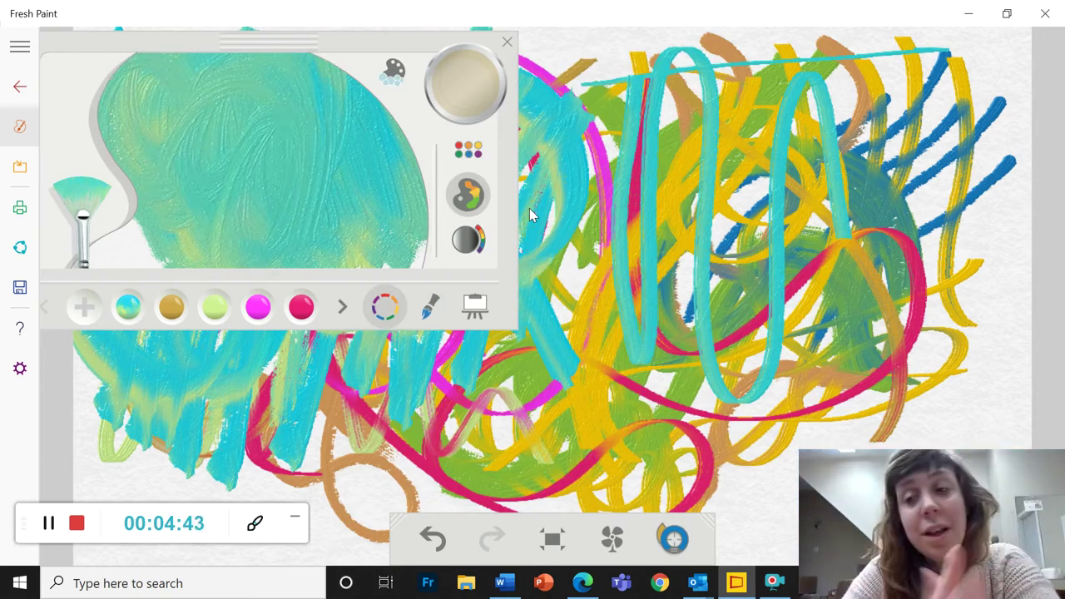
{"action": "mouse_move", "coordinate": [322, 179]}
{"action": "left_mouse_down"}
{"action": "mouse_move", "coordinate": [177, 159]}
{"action": "mouse_move", "coordinate": [342, 178]}
{"action": "mouse_move", "coordinate": [405, 205]}
{"action": "mouse_move", "coordinate": [208, 116]}
{"action": "mouse_move", "coordinate": [199, 246]}
{"action": "mouse_move", "coordinate": [333, 91]}
{"action": "mouse_move", "coordinate": [362, 229]}
{"action": "mouse_move", "coordinate": [349, 137]}
{"action": "left_mouse_up"}
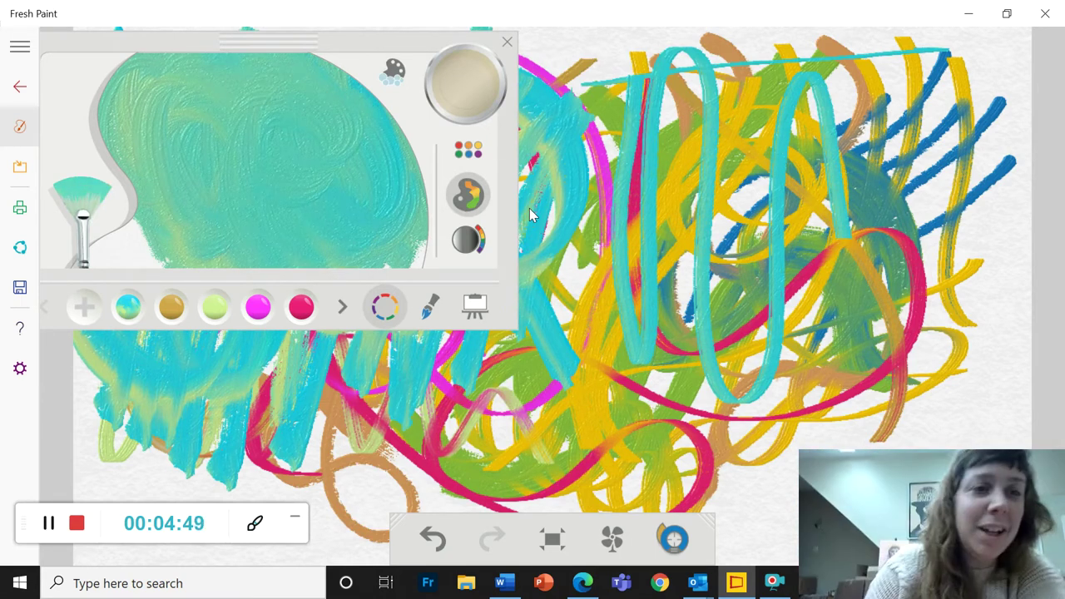
{"action": "mouse_move", "coordinate": [989, 113]}
{"action": "left_mouse_down"}
{"action": "mouse_move", "coordinate": [620, 142]}
{"action": "mouse_move", "coordinate": [507, 320]}
{"action": "mouse_move", "coordinate": [495, 217]}
{"action": "mouse_move", "coordinate": [665, 183]}
{"action": "left_mouse_up"}
{"action": "mouse_move", "coordinate": [740, 91]}
{"action": "left_mouse_down"}
{"action": "mouse_move", "coordinate": [620, 62]}
{"action": "mouse_move", "coordinate": [687, 71]}
{"action": "mouse_move", "coordinate": [665, 46]}
{"action": "mouse_move", "coordinate": [835, 112]}
{"action": "mouse_move", "coordinate": [965, 58]}
{"action": "mouse_move", "coordinate": [649, 416]}
{"action": "mouse_move", "coordinate": [666, 383]}
{"action": "mouse_move", "coordinate": [591, 341]}
{"action": "left_mouse_up"}
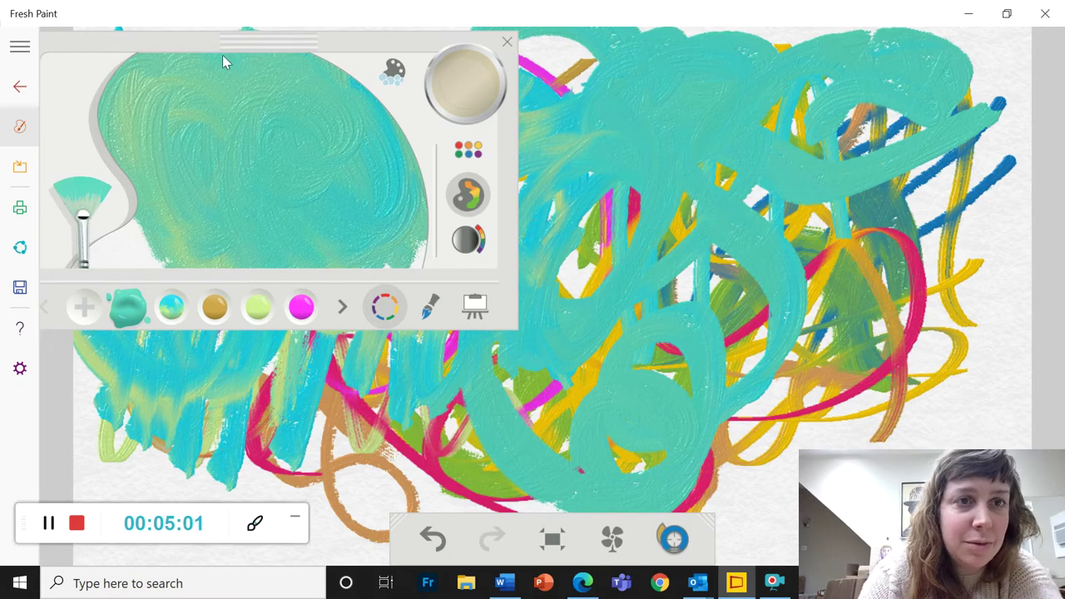
Wipe the mixing palette clean, rinse the fan brush in the water cup and return to the brushes.
{"action": "left_click", "coordinate": [394, 71]}
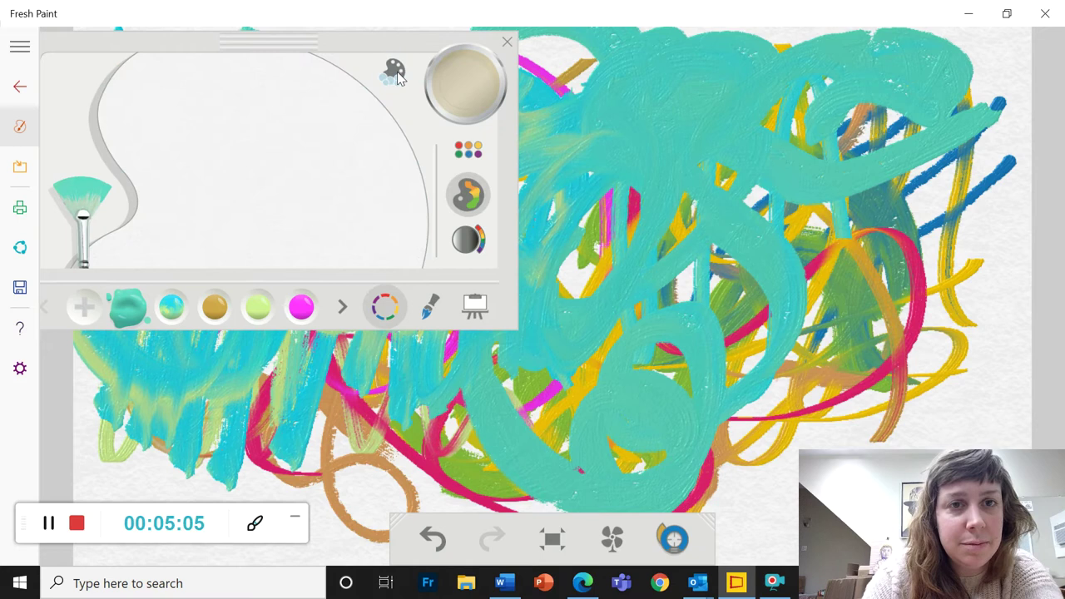
{"action": "left_click", "coordinate": [472, 85]}
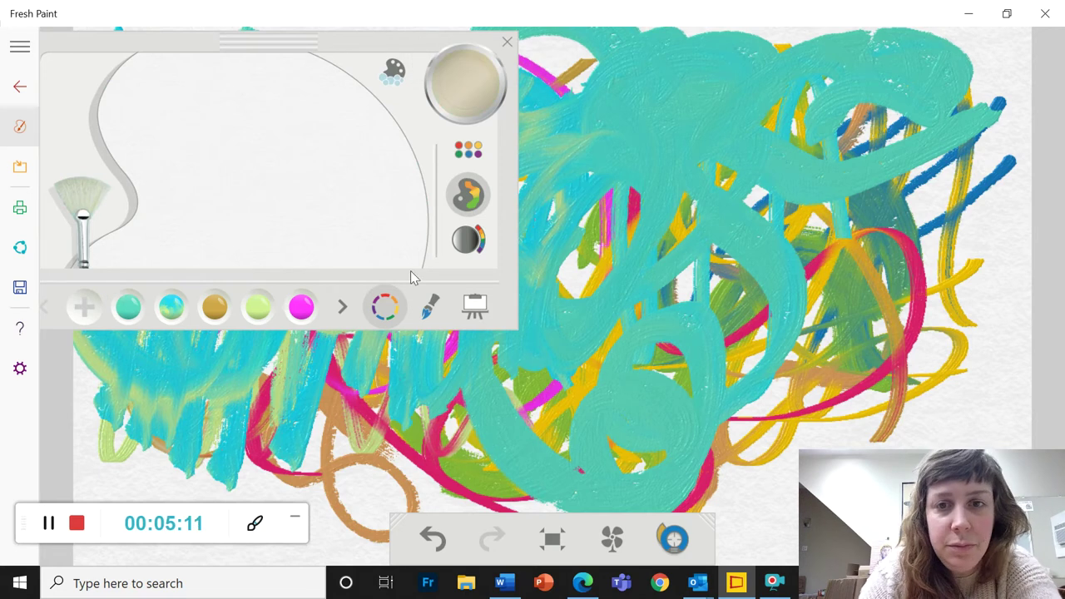
{"action": "left_click", "coordinate": [426, 305]}
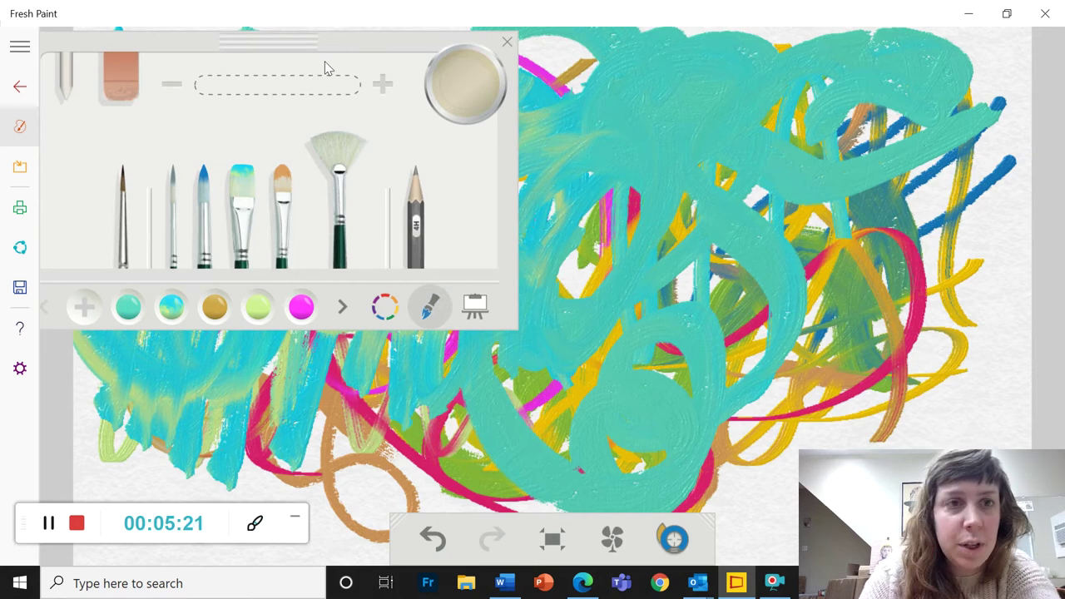
Erase parts of the turquoise paint in the canvas's centre and upper right with the eraser.
{"action": "left_click", "coordinate": [120, 81]}
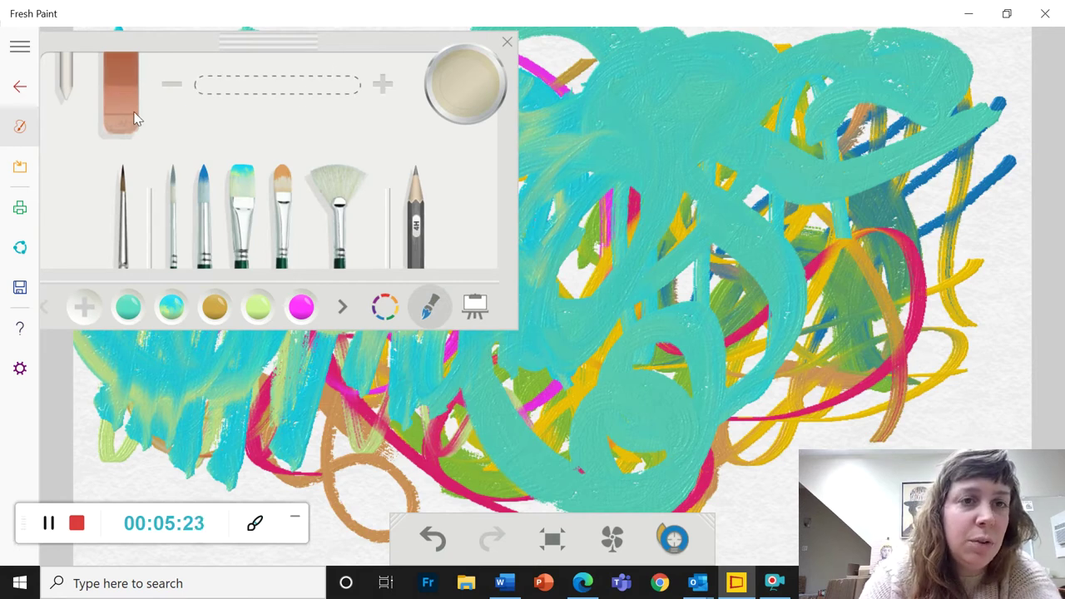
{"action": "mouse_move", "coordinate": [644, 138]}
{"action": "left_mouse_down"}
{"action": "mouse_move", "coordinate": [503, 428]}
{"action": "mouse_move", "coordinate": [763, 52]}
{"action": "mouse_move", "coordinate": [585, 177]}
{"action": "mouse_move", "coordinate": [549, 233]}
{"action": "mouse_move", "coordinate": [549, 181]}
{"action": "left_mouse_up"}
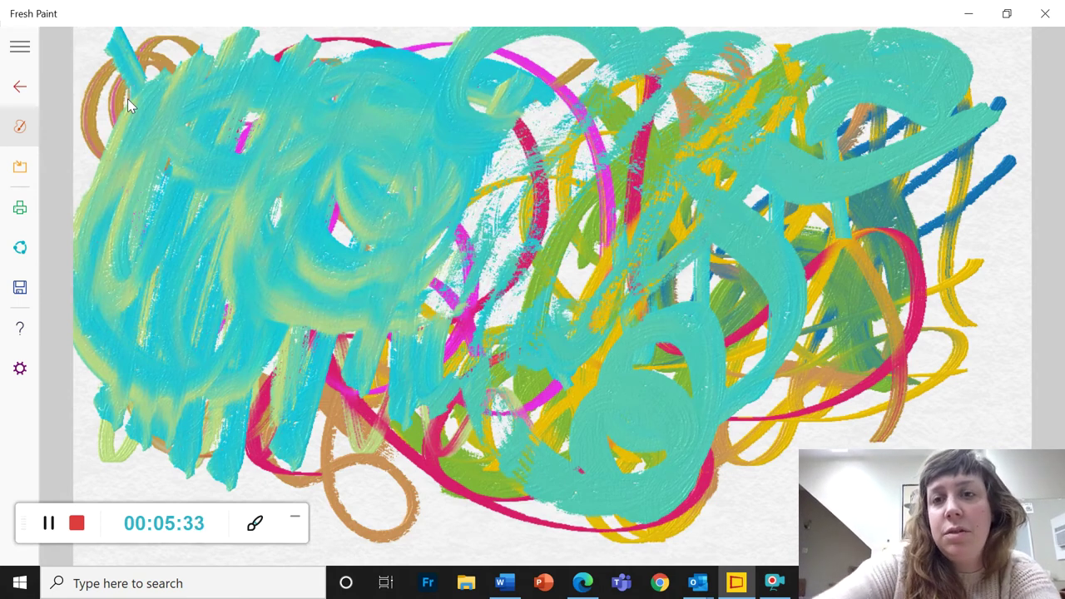
{"action": "mouse_move", "coordinate": [870, 41]}
{"action": "left_mouse_down"}
{"action": "mouse_move", "coordinate": [819, 100]}
{"action": "mouse_move", "coordinate": [903, 60]}
{"action": "left_mouse_up"}
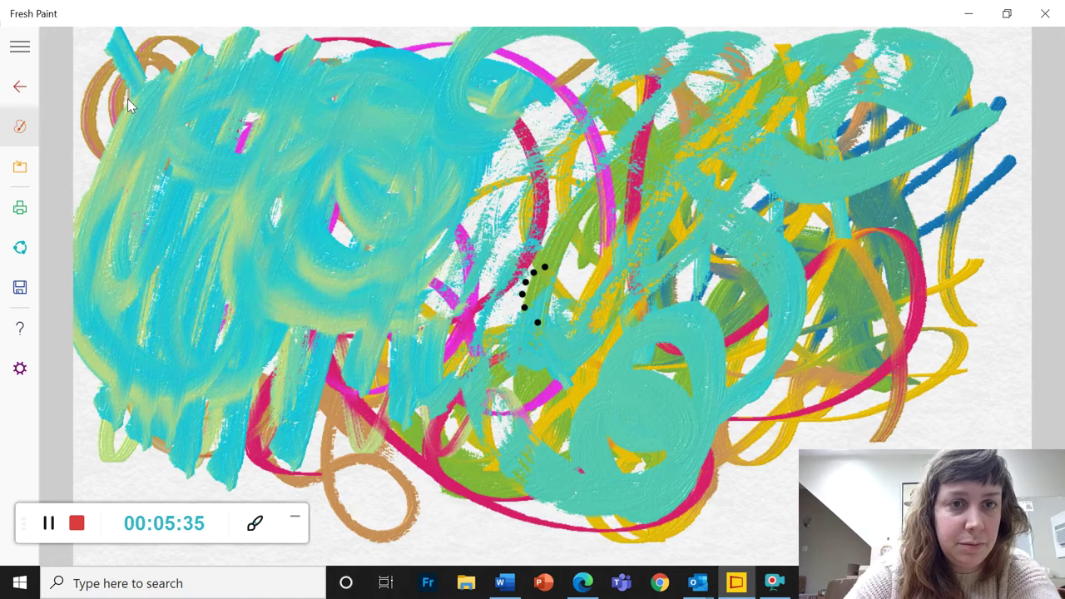
Smudge the paint across the canvas's left half and centre with the blending tool, and bring the tool palette back to the upper left.
{"action": "left_click", "coordinate": [65, 79]}
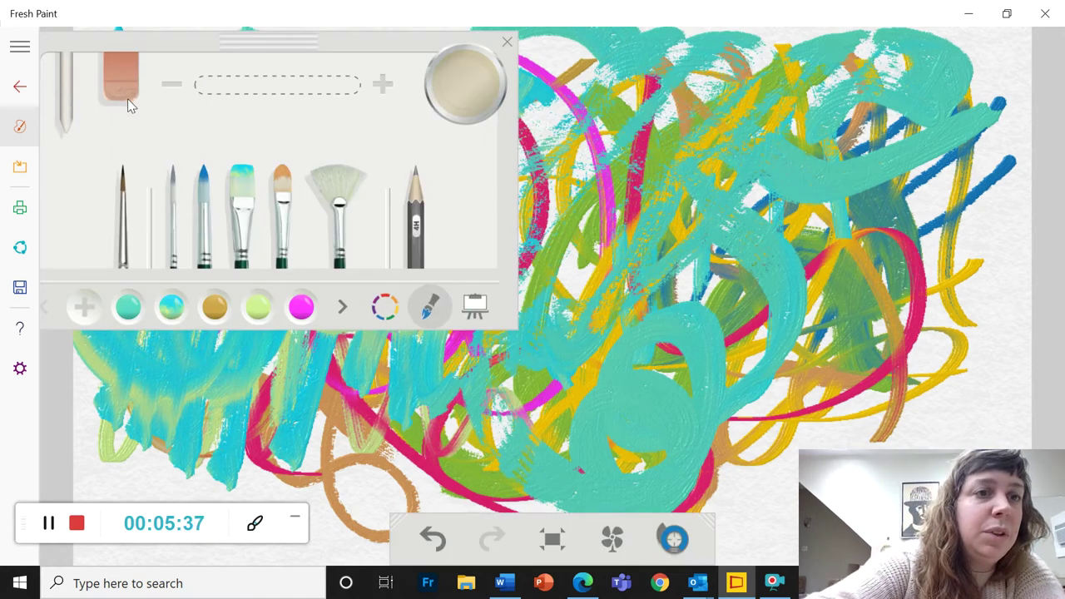
{"action": "mouse_move", "coordinate": [150, 44]}
{"action": "left_mouse_down"}
{"action": "mouse_move", "coordinate": [628, 138]}
{"action": "mouse_move", "coordinate": [813, 153]}
{"action": "mouse_move", "coordinate": [786, 151]}
{"action": "left_mouse_up"}
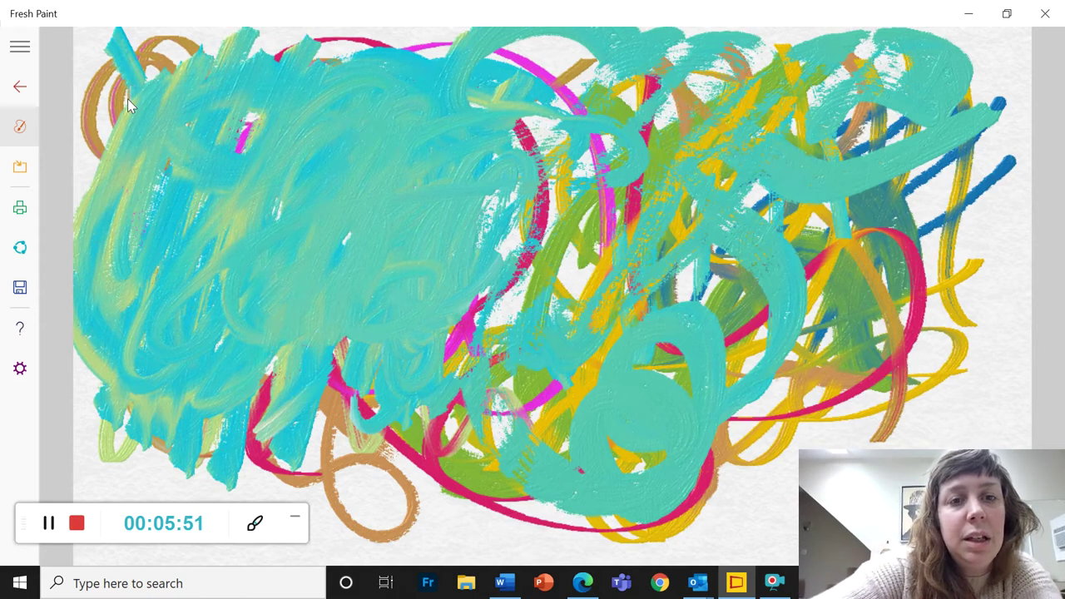
{"action": "right_click", "coordinate": [127, 98]}
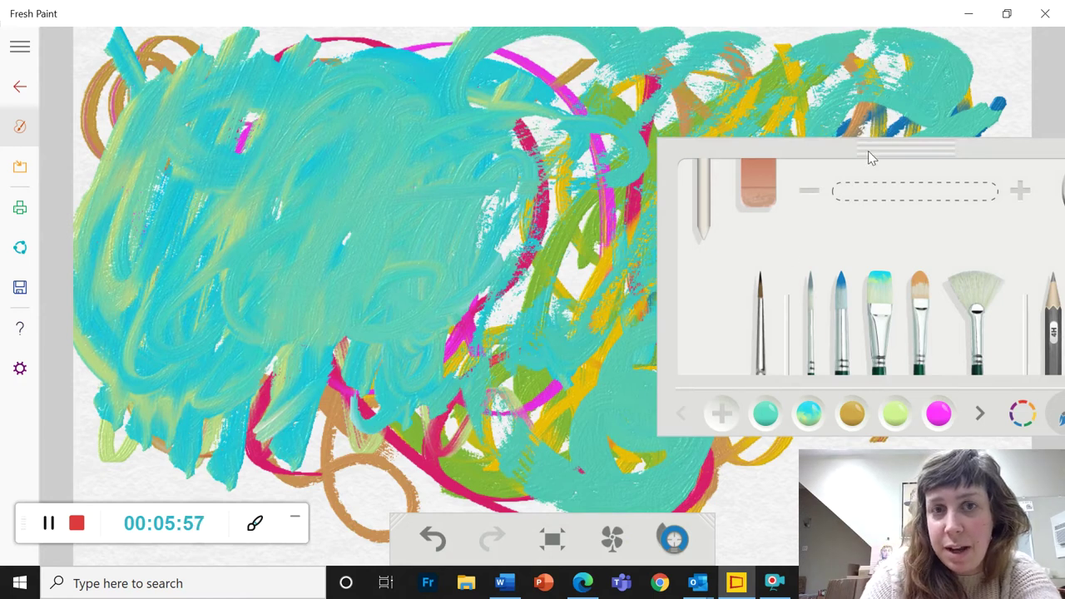
{"action": "mouse_move", "coordinate": [868, 151]}
{"action": "left_mouse_down"}
{"action": "mouse_move", "coordinate": [430, 100]}
{"action": "mouse_move", "coordinate": [275, 33]}
{"action": "mouse_move", "coordinate": [255, 50]}
{"action": "left_mouse_up"}
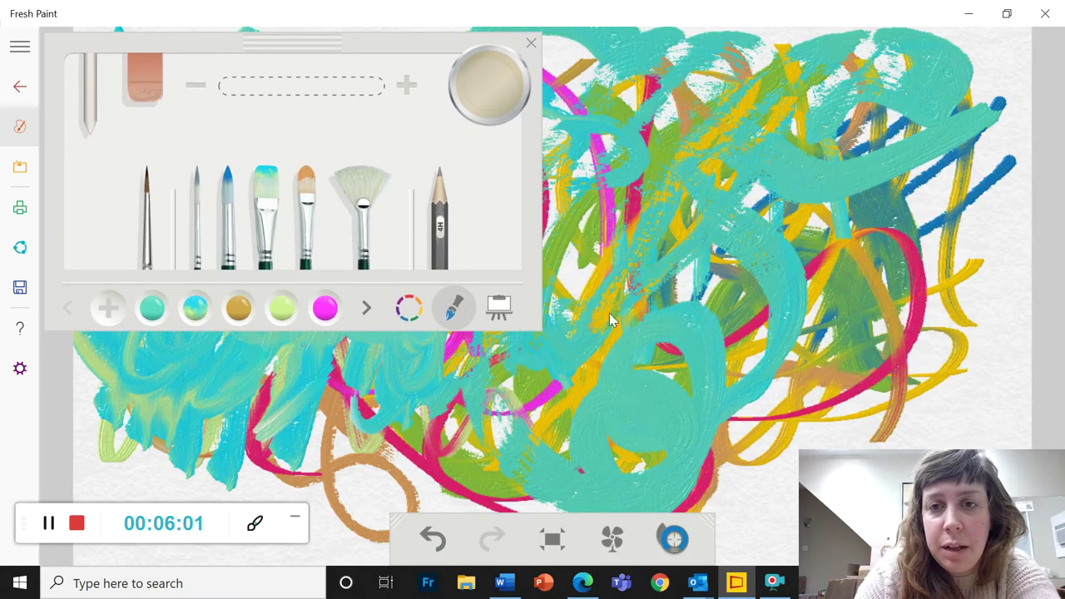
Clear all paint from the canvas and try the six canvas textures in turn, ending with the fine woven one.
{"action": "left_click", "coordinate": [497, 308]}
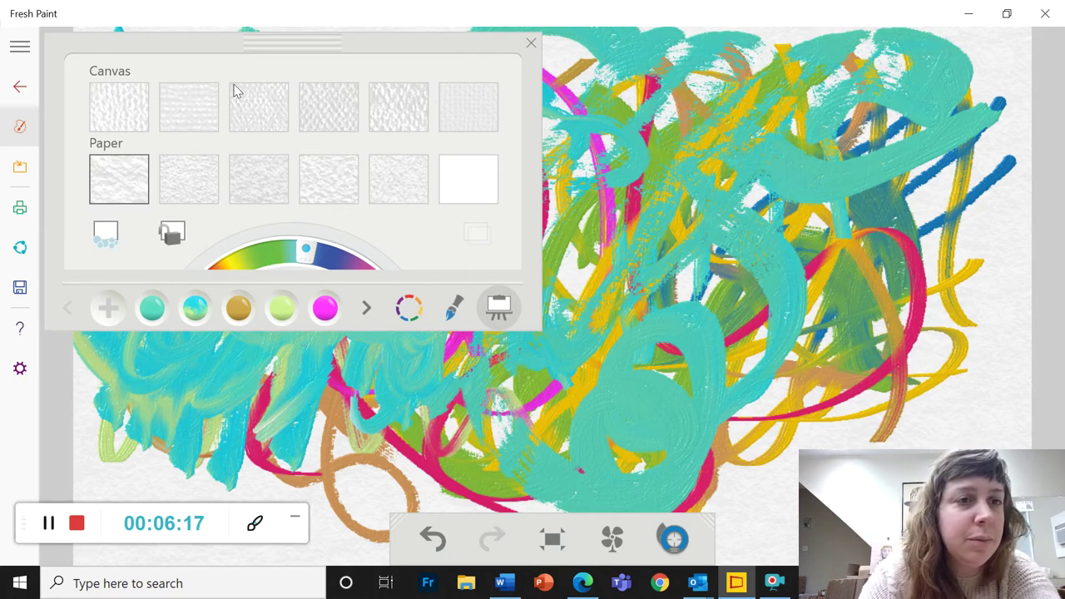
{"action": "left_click", "coordinate": [105, 238]}
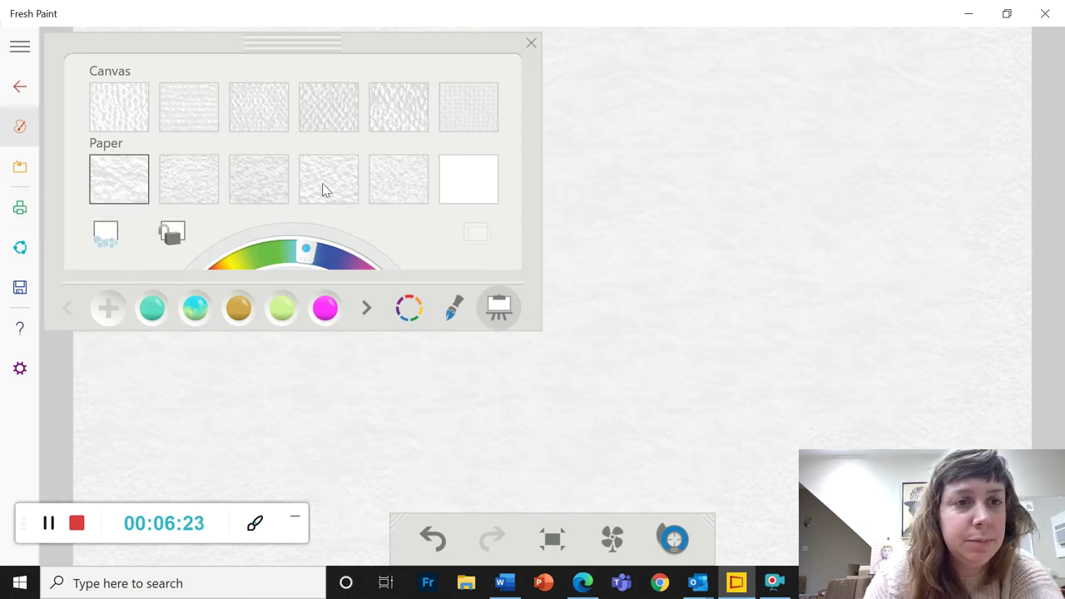
{"action": "left_click", "coordinate": [114, 113]}
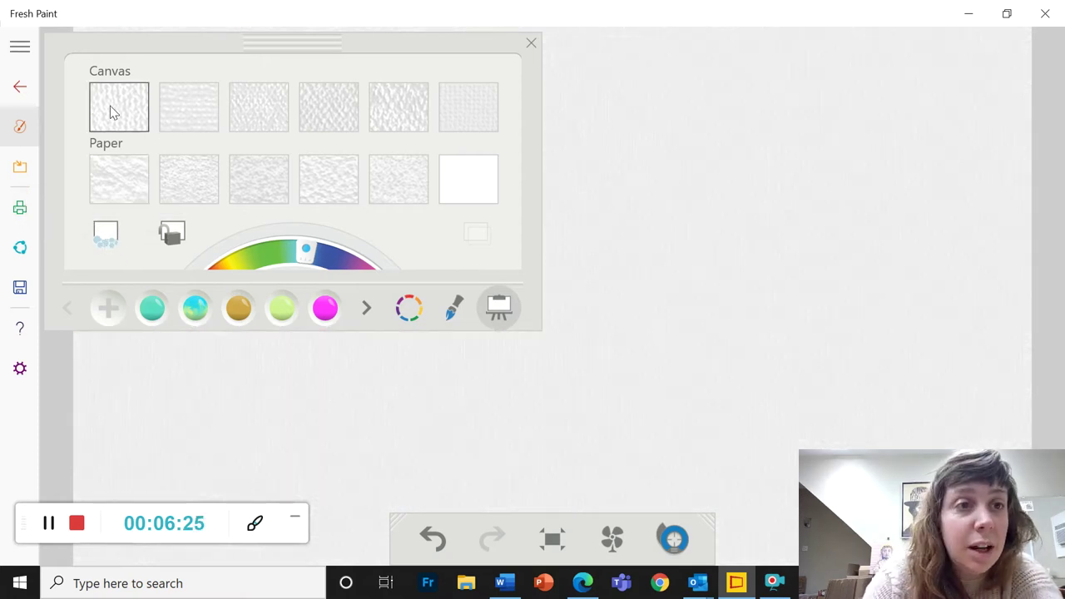
{"action": "left_click", "coordinate": [164, 112]}
{"action": "left_click", "coordinate": [276, 119]}
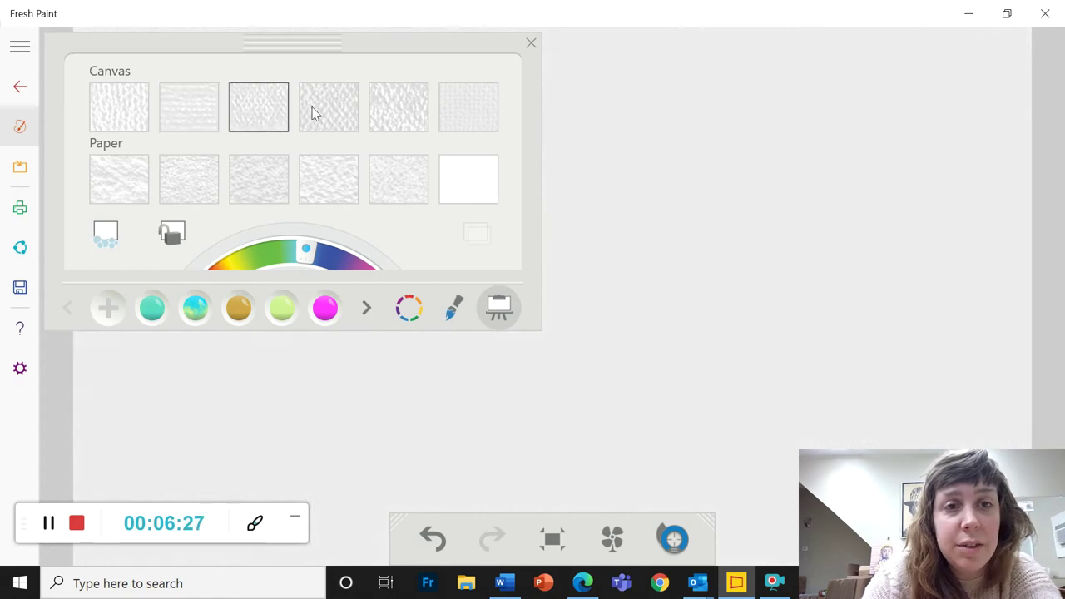
{"action": "left_click", "coordinate": [327, 113]}
{"action": "left_click", "coordinate": [392, 97]}
{"action": "scroll", "coordinate": [469, 101], "scroll_direction": "down", "scroll_amount": 1}
{"action": "left_click", "coordinate": [469, 100]}
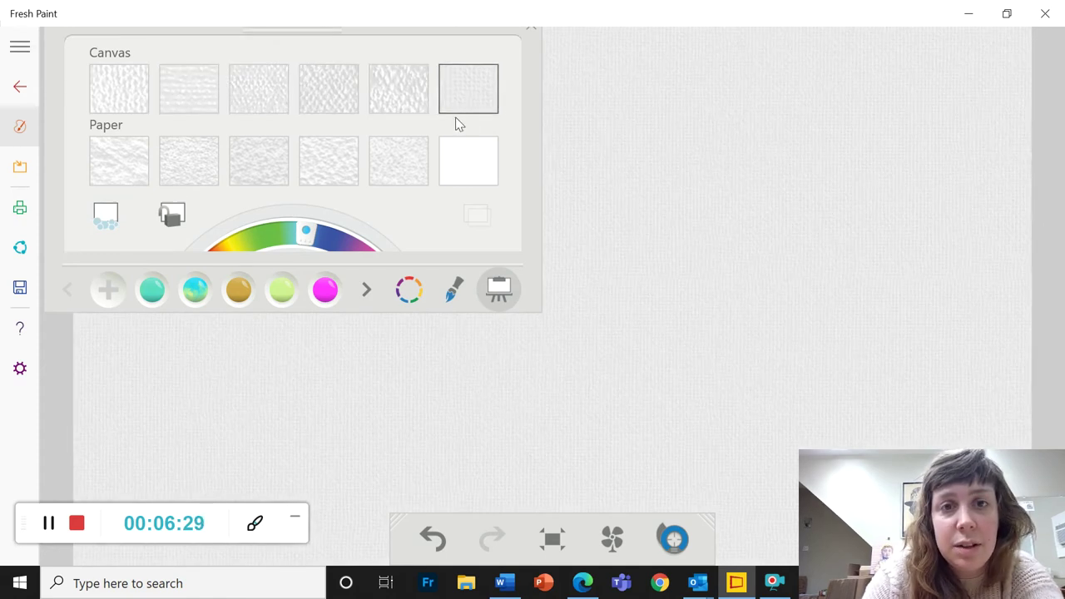
Try the paper textures on the blank canvas one after another, ending with the plain smooth paper.
{"action": "left_click", "coordinate": [478, 158]}
{"action": "left_click", "coordinate": [351, 161]}
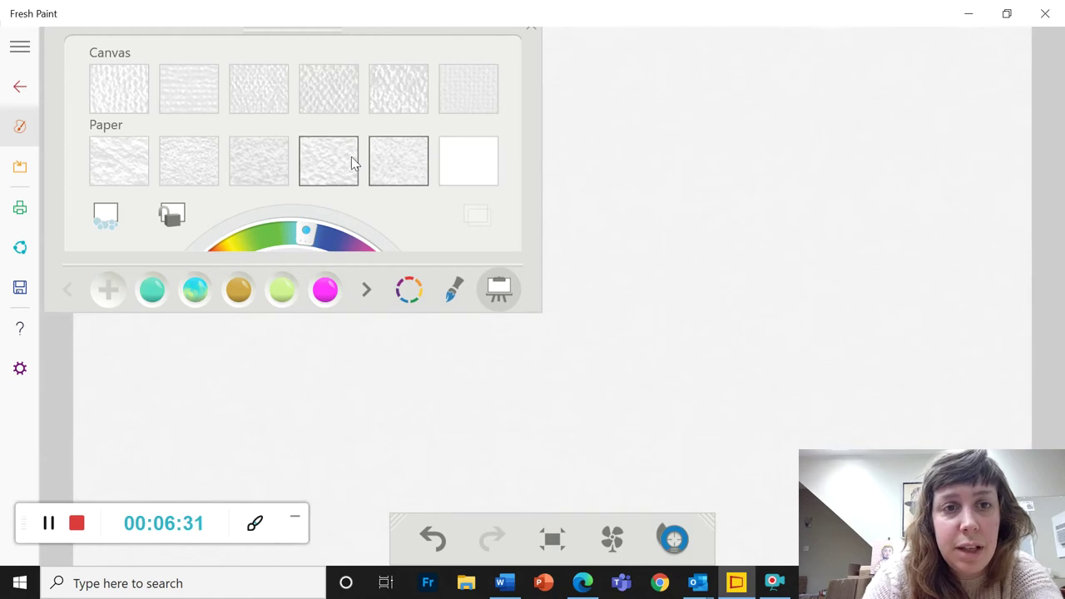
{"action": "left_click", "coordinate": [283, 161]}
{"action": "left_click", "coordinate": [192, 164]}
{"action": "left_click", "coordinate": [128, 160]}
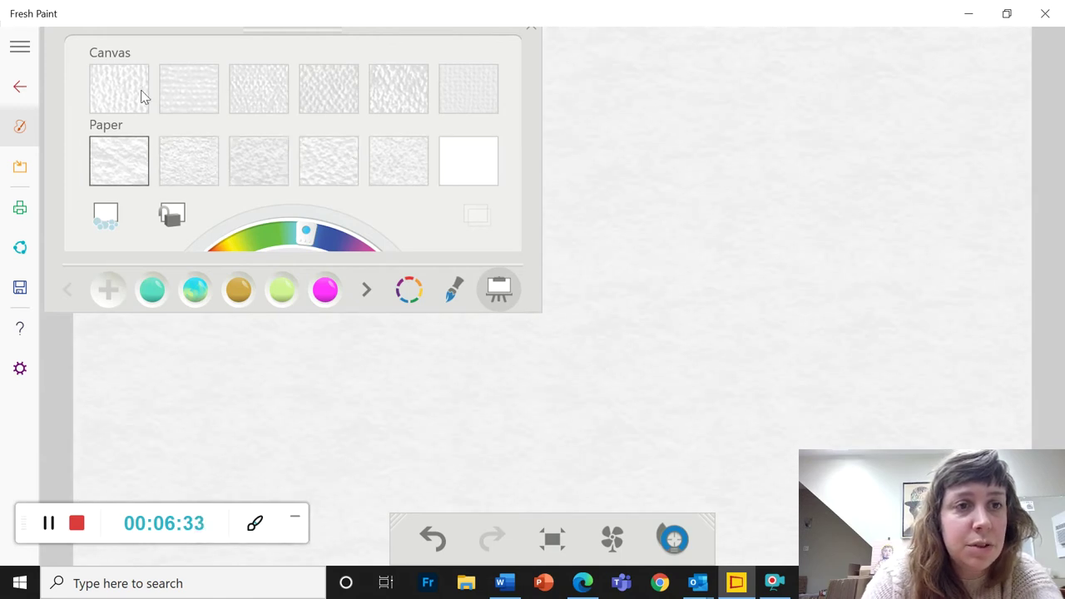
{"action": "left_click", "coordinate": [449, 176]}
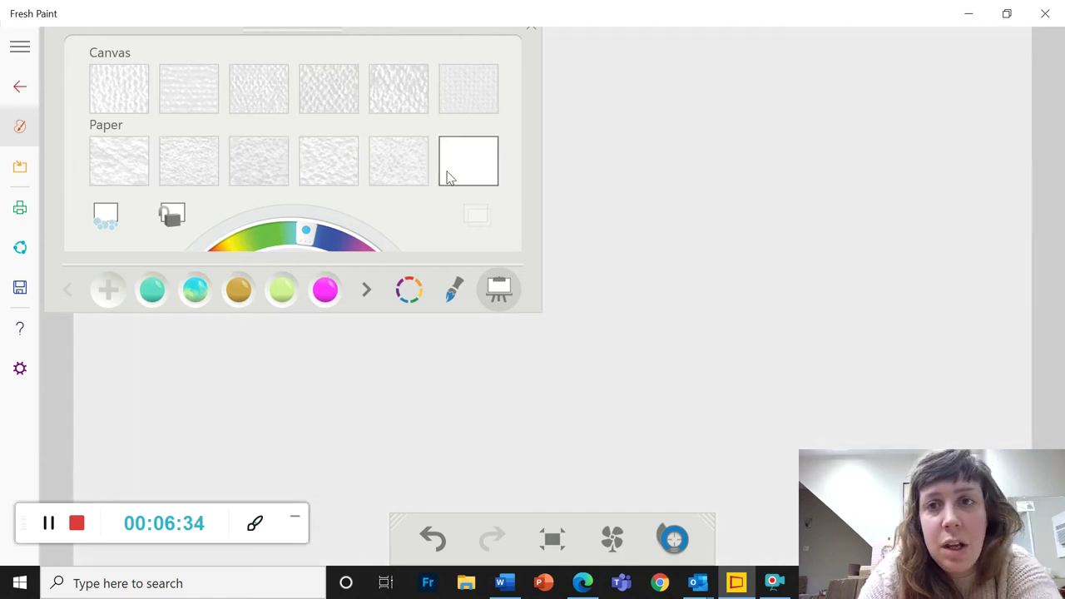
Tint the canvas background pale green and apply the fine woven canvas texture.
{"action": "left_click", "coordinate": [324, 241]}
{"action": "mouse_move", "coordinate": [309, 91]}
{"action": "left_mouse_down"}
{"action": "mouse_move", "coordinate": [266, 88]}
{"action": "mouse_move", "coordinate": [251, 100]}
{"action": "left_mouse_up"}
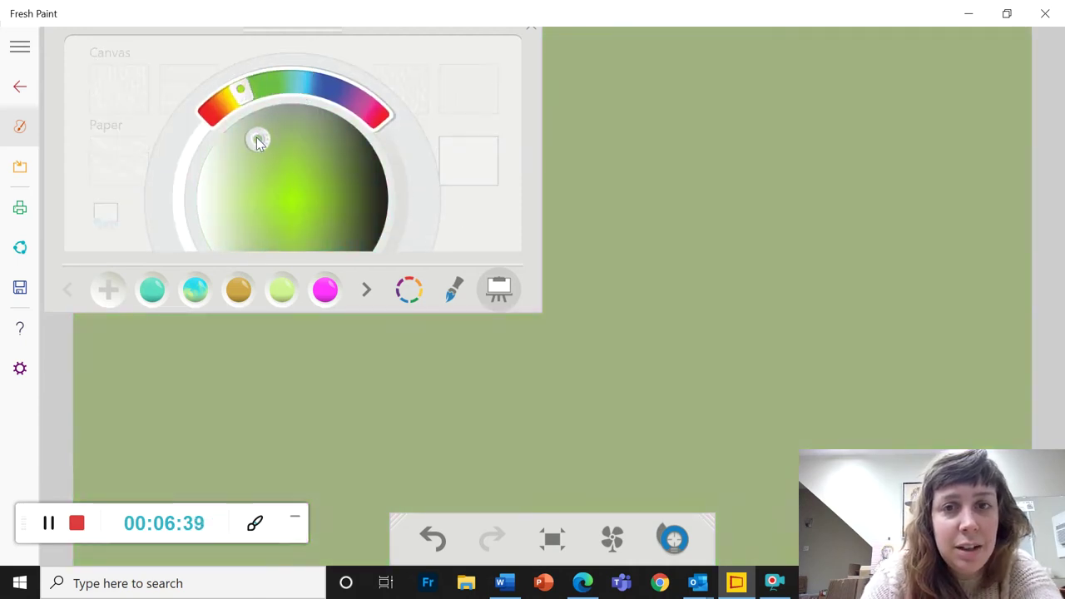
{"action": "left_click_drag", "start_coordinate": [258, 141], "coordinate": [216, 218]}
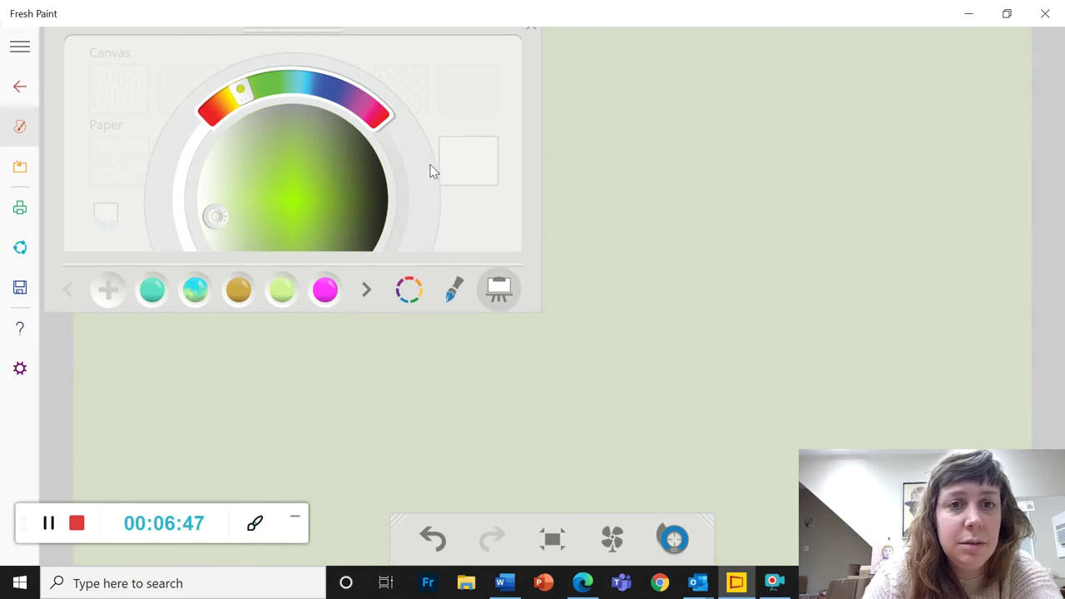
{"action": "left_click", "coordinate": [465, 94]}
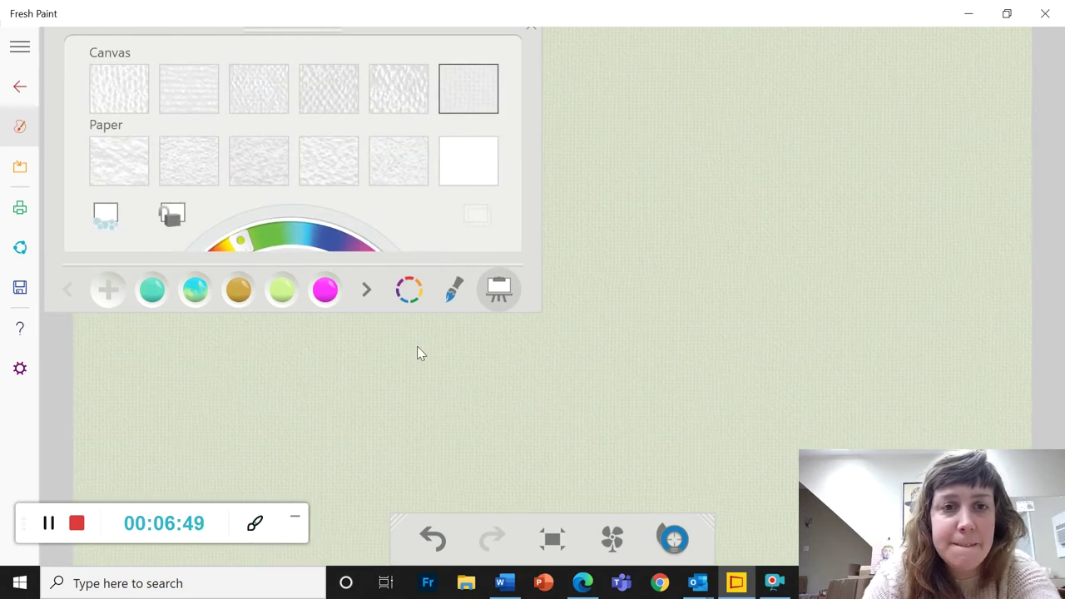
Switch to the watercolour brush set and pick up its brushes one after another, ending with the wide flat brush.
{"action": "left_click", "coordinate": [441, 287]}
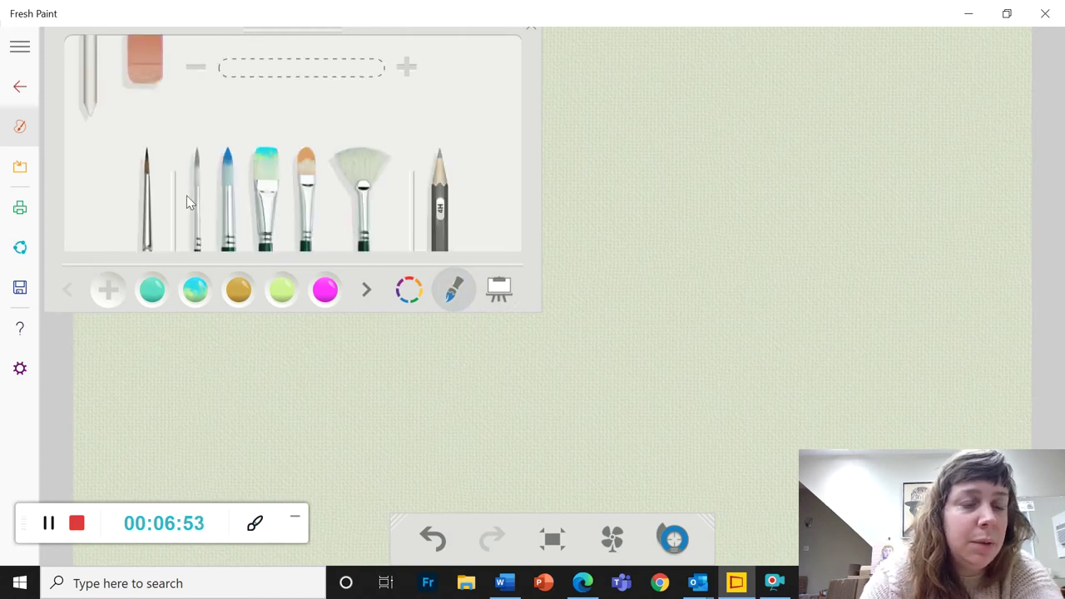
{"action": "left_click", "coordinate": [145, 233]}
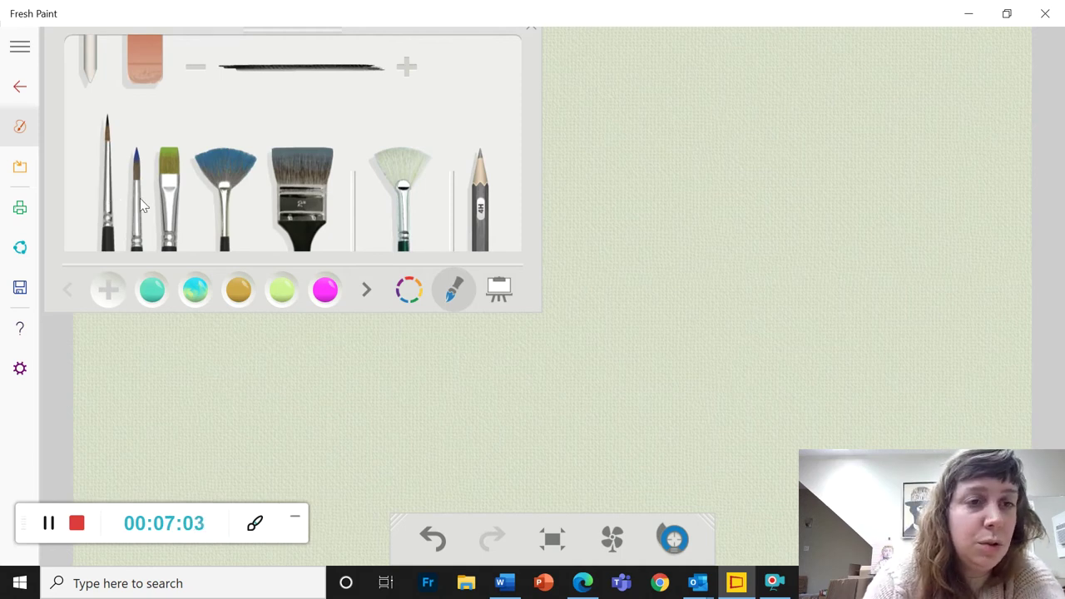
{"action": "left_click", "coordinate": [138, 198]}
{"action": "left_click", "coordinate": [169, 200]}
{"action": "left_click", "coordinate": [226, 191]}
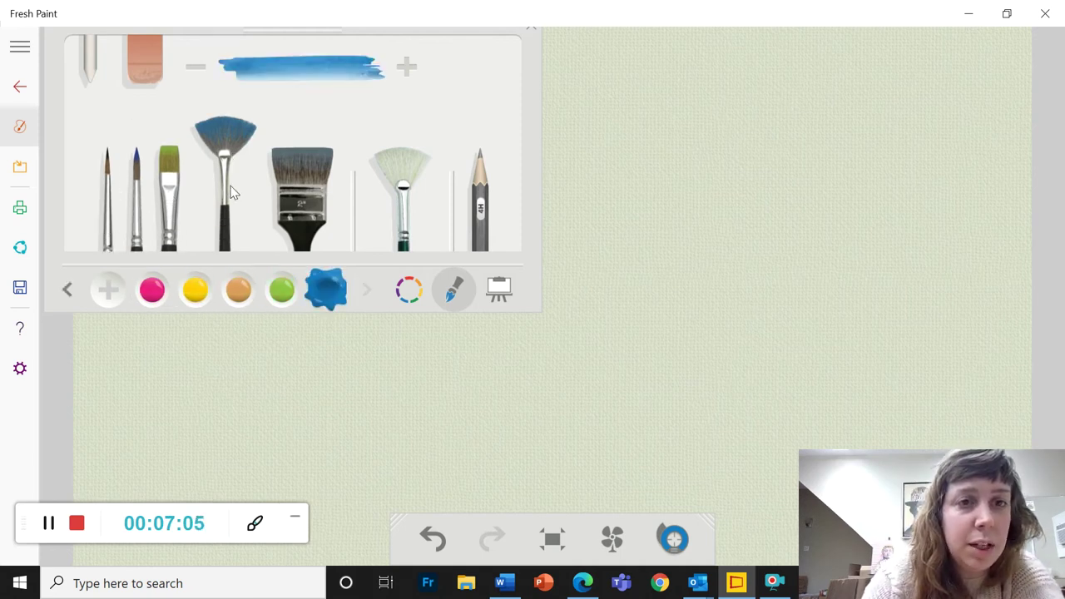
{"action": "left_click", "coordinate": [302, 189]}
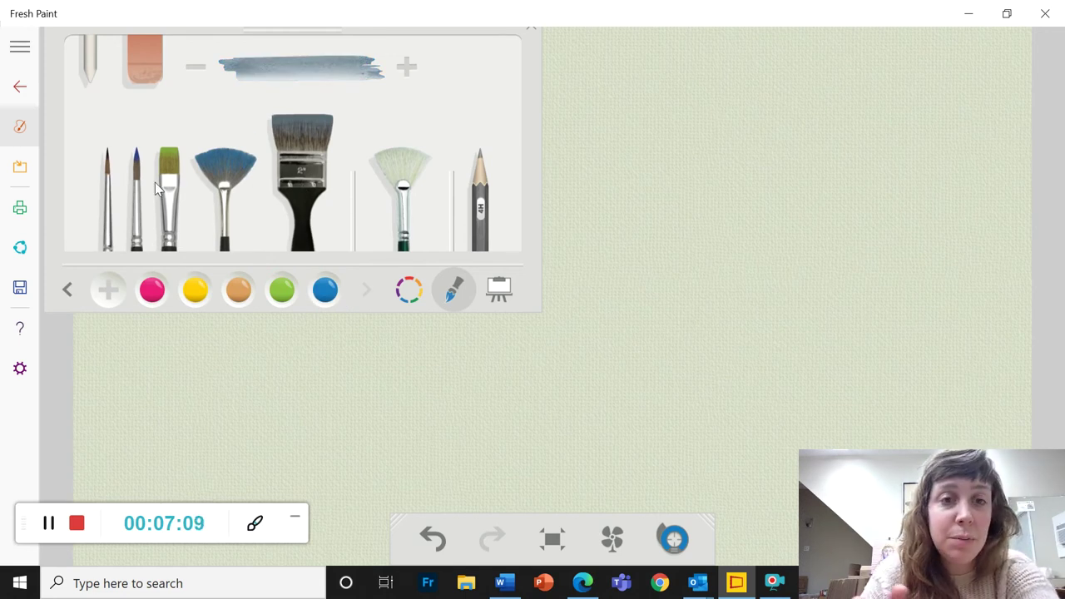
Paint overlapping translucent grey-blue loops and vertical strokes across the canvas with the wide flat brush.
{"action": "mouse_move", "coordinate": [809, 114]}
{"action": "left_mouse_down"}
{"action": "mouse_move", "coordinate": [540, 317]}
{"action": "mouse_move", "coordinate": [760, 218]}
{"action": "mouse_move", "coordinate": [741, 323]}
{"action": "mouse_move", "coordinate": [649, 356]}
{"action": "mouse_move", "coordinate": [681, 284]}
{"action": "mouse_move", "coordinate": [792, 313]}
{"action": "left_mouse_up"}
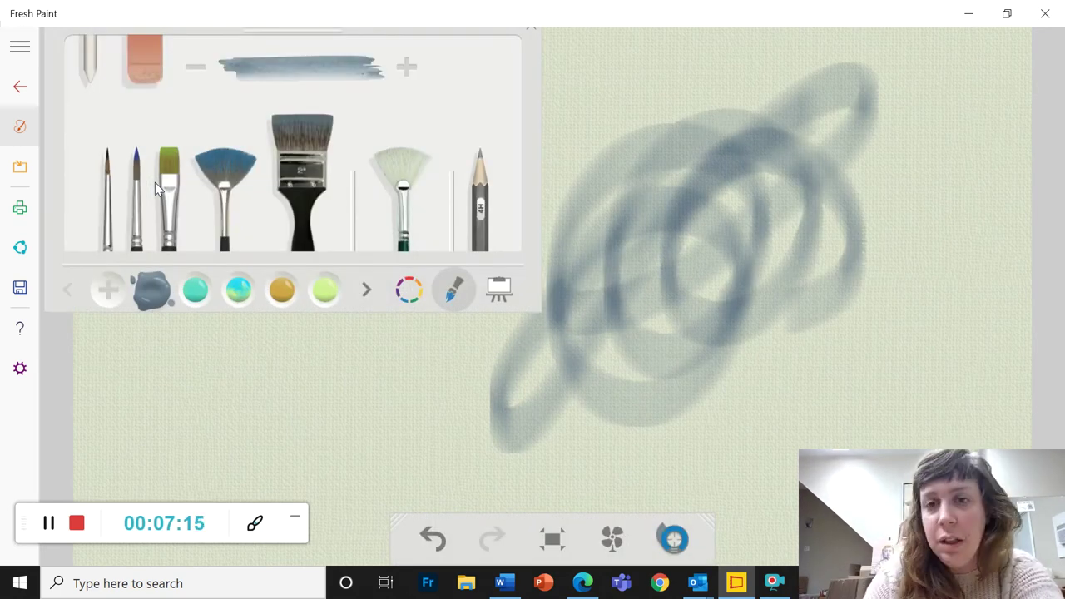
{"action": "mouse_move", "coordinate": [657, 57]}
{"action": "left_mouse_down"}
{"action": "mouse_move", "coordinate": [577, 332]}
{"action": "mouse_move", "coordinate": [662, 519]}
{"action": "left_mouse_up"}
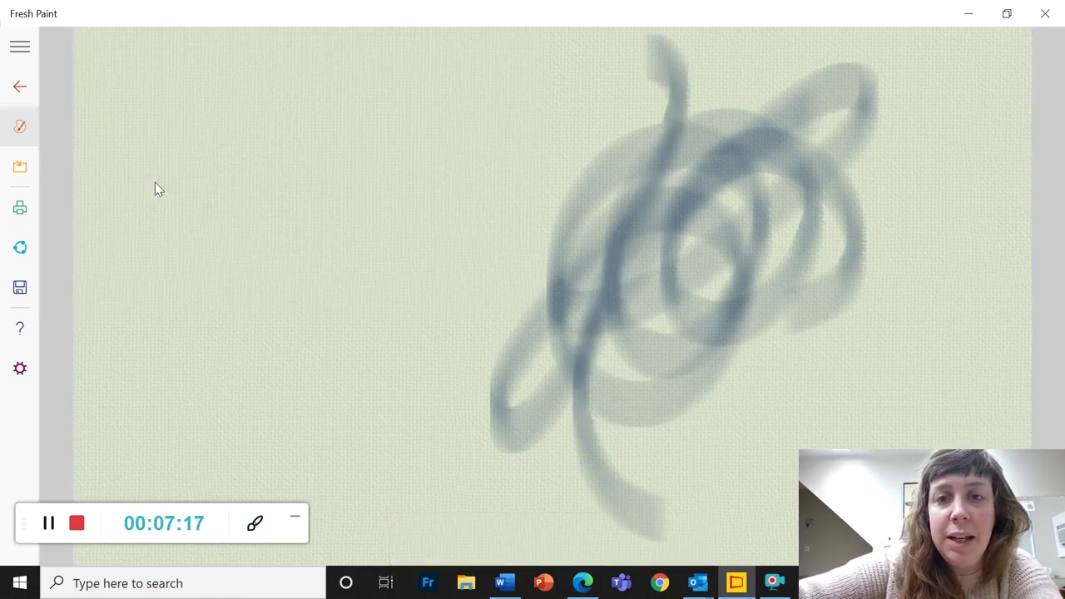
{"action": "mouse_move", "coordinate": [726, 43]}
{"action": "left_mouse_down"}
{"action": "mouse_move", "coordinate": [607, 408]}
{"action": "mouse_move", "coordinate": [697, 472]}
{"action": "left_mouse_up"}
{"action": "mouse_move", "coordinate": [822, 42]}
{"action": "left_mouse_down"}
{"action": "mouse_move", "coordinate": [792, 124]}
{"action": "mouse_move", "coordinate": [490, 499]}
{"action": "mouse_move", "coordinate": [713, 242]}
{"action": "mouse_move", "coordinate": [606, 356]}
{"action": "left_mouse_up"}
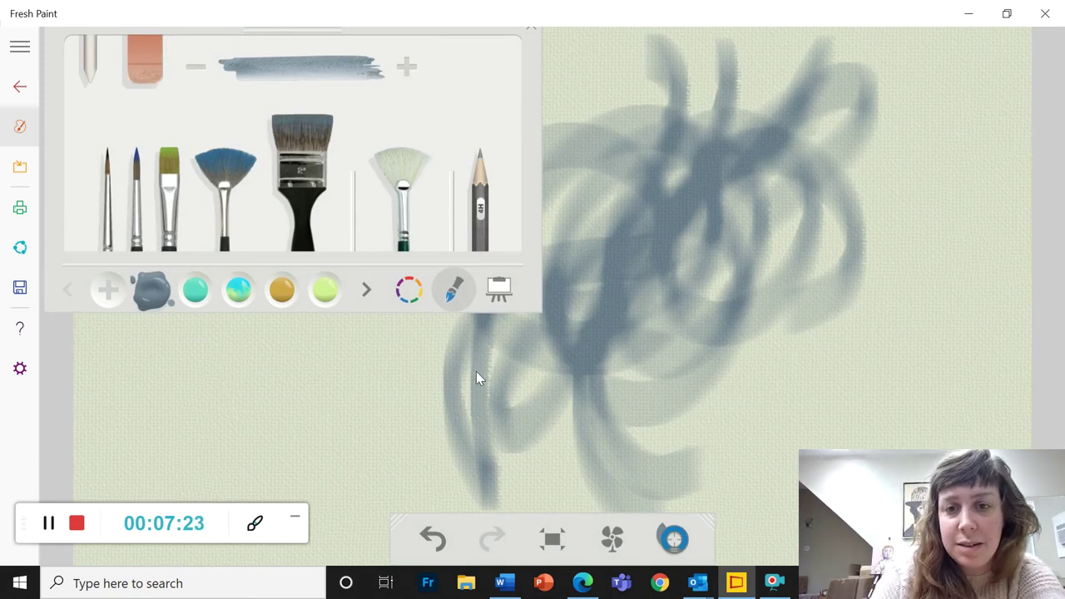
{"action": "mouse_move", "coordinate": [215, 404]}
{"action": "left_mouse_down"}
{"action": "mouse_move", "coordinate": [640, 233]}
{"action": "mouse_move", "coordinate": [335, 276]}
{"action": "mouse_move", "coordinate": [665, 332]}
{"action": "mouse_move", "coordinate": [287, 409]}
{"action": "mouse_move", "coordinate": [129, 270]}
{"action": "mouse_move", "coordinate": [545, 121]}
{"action": "mouse_move", "coordinate": [276, 395]}
{"action": "left_mouse_up"}
Paint broad grey-blue strokes with an enlarged wide brush, then a narrower stroke on the canvas's right side with a reduced size.
{"action": "left_click", "coordinate": [406, 66]}
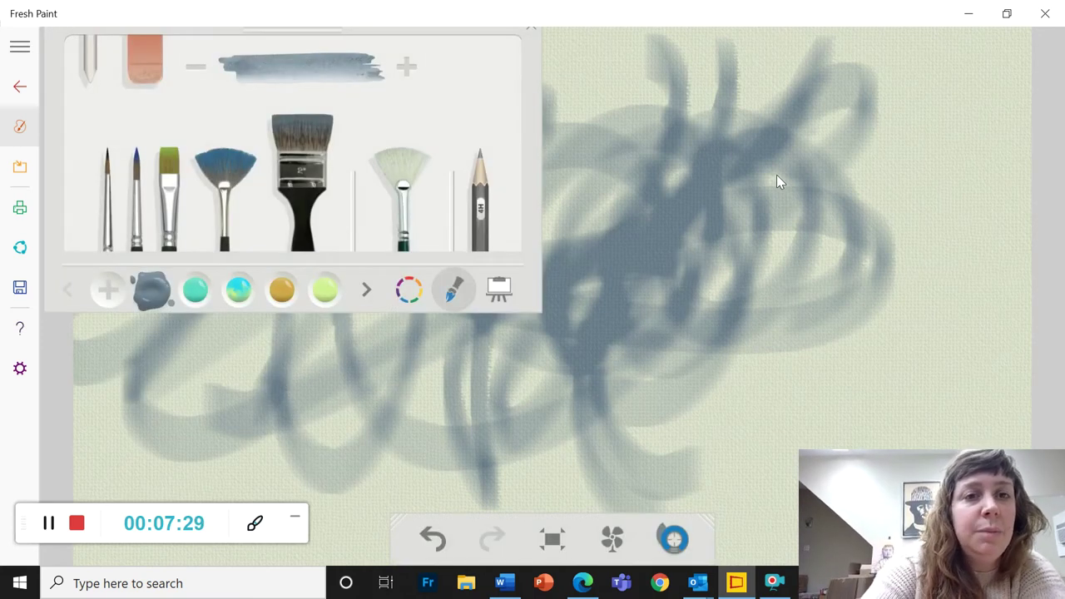
{"action": "mouse_move", "coordinate": [948, 138]}
{"action": "left_mouse_down"}
{"action": "mouse_move", "coordinate": [409, 90]}
{"action": "mouse_move", "coordinate": [936, 271]}
{"action": "mouse_move", "coordinate": [441, 266]}
{"action": "mouse_move", "coordinate": [883, 356]}
{"action": "left_mouse_up"}
{"action": "left_click", "coordinate": [195, 66]}
{"action": "left_click", "coordinate": [196, 67]}
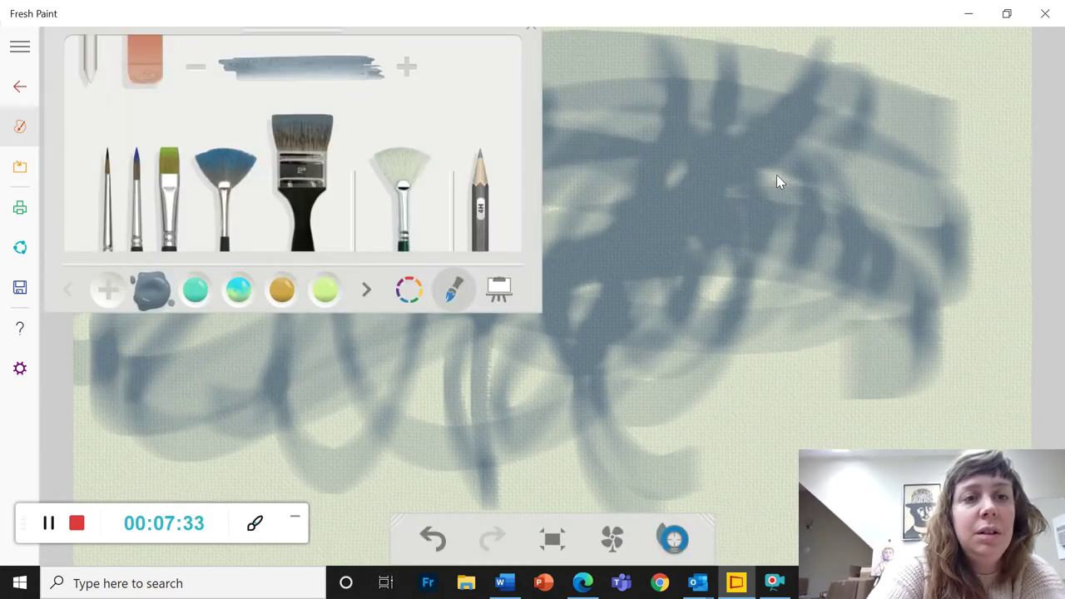
{"action": "mouse_move", "coordinate": [961, 204]}
{"action": "left_mouse_down"}
{"action": "mouse_move", "coordinate": [824, 331]}
{"action": "mouse_move", "coordinate": [826, 397]}
{"action": "left_mouse_up"}
Paint blue fan brush loops and thin light green flat brush strokes along the canvas's lower part.
{"action": "left_click", "coordinate": [225, 187]}
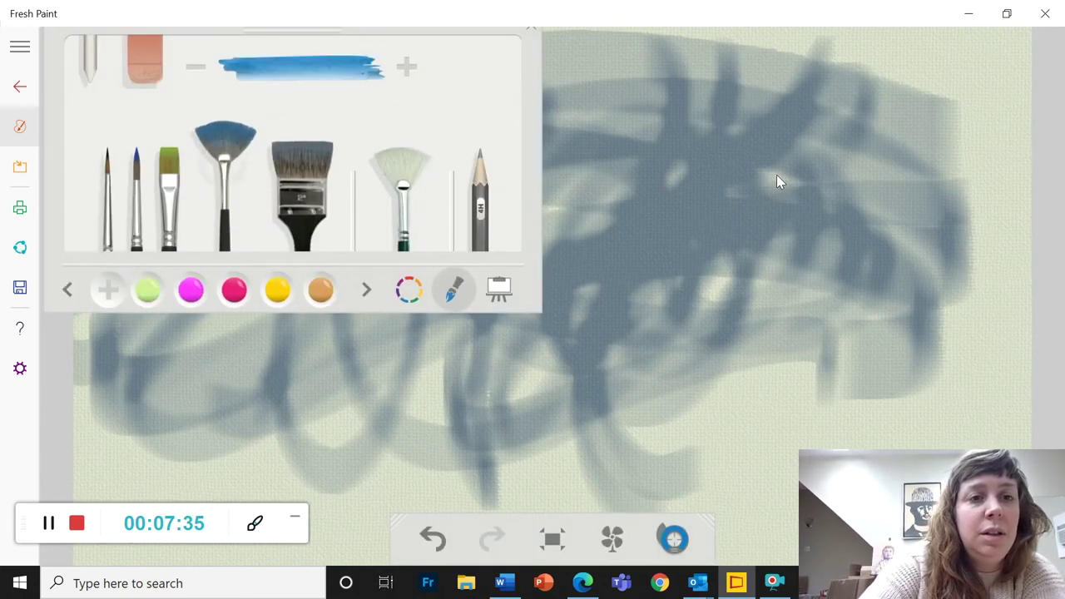
{"action": "mouse_move", "coordinate": [484, 482]}
{"action": "left_mouse_down"}
{"action": "mouse_move", "coordinate": [549, 461]}
{"action": "mouse_move", "coordinate": [641, 408]}
{"action": "mouse_move", "coordinate": [441, 445]}
{"action": "mouse_move", "coordinate": [455, 391]}
{"action": "left_mouse_up"}
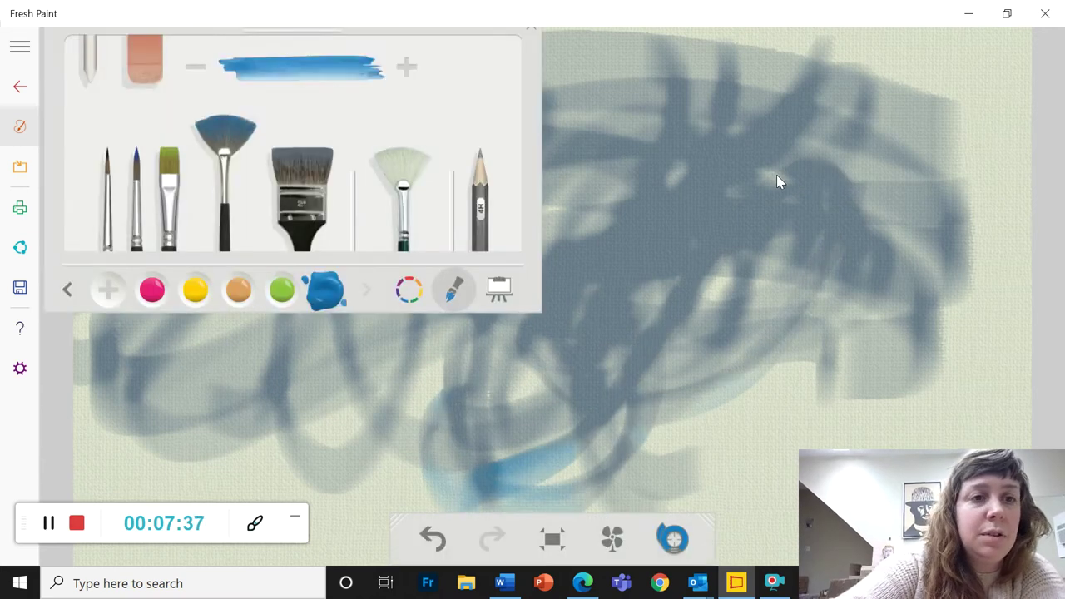
{"action": "left_click", "coordinate": [168, 187]}
{"action": "mouse_move", "coordinate": [334, 422]}
{"action": "left_mouse_down"}
{"action": "mouse_move", "coordinate": [416, 516]}
{"action": "mouse_move", "coordinate": [544, 482]}
{"action": "left_mouse_up"}
{"action": "mouse_move", "coordinate": [736, 458]}
{"action": "left_mouse_down"}
{"action": "mouse_move", "coordinate": [648, 508]}
{"action": "mouse_move", "coordinate": [416, 520]}
{"action": "left_mouse_up"}
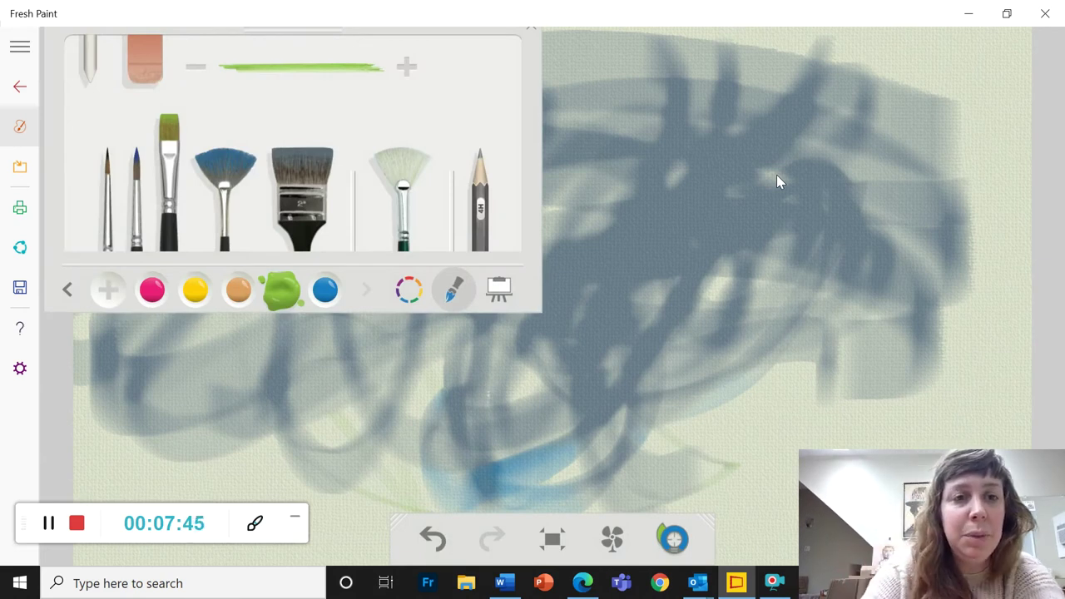
Choose medium green from the colour swatches and paint thin loops in the canvas's lower right.
{"action": "left_click", "coordinate": [408, 289]}
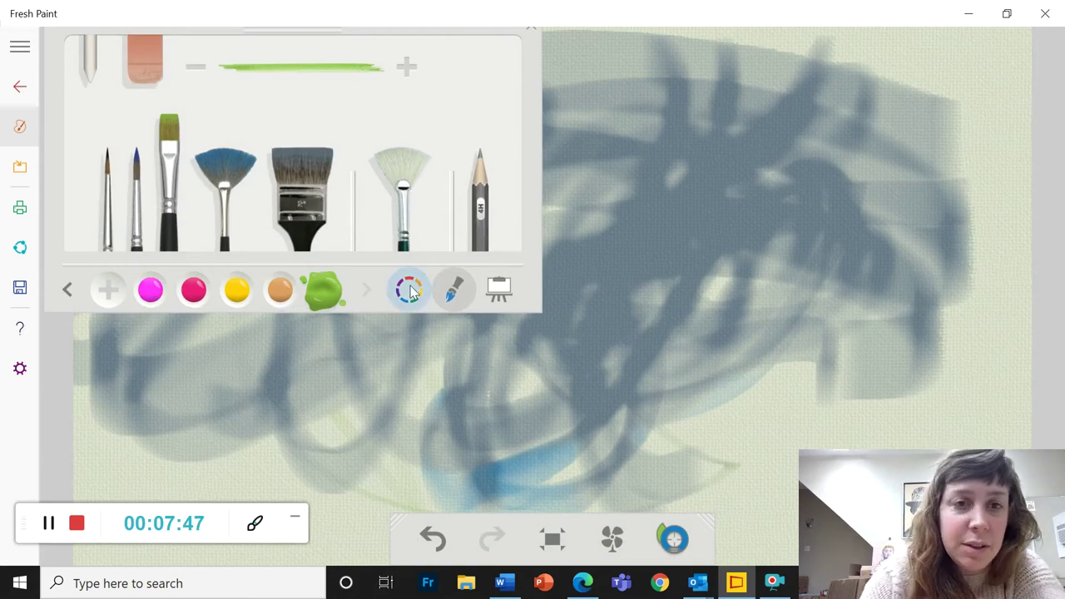
{"action": "left_click", "coordinate": [497, 136]}
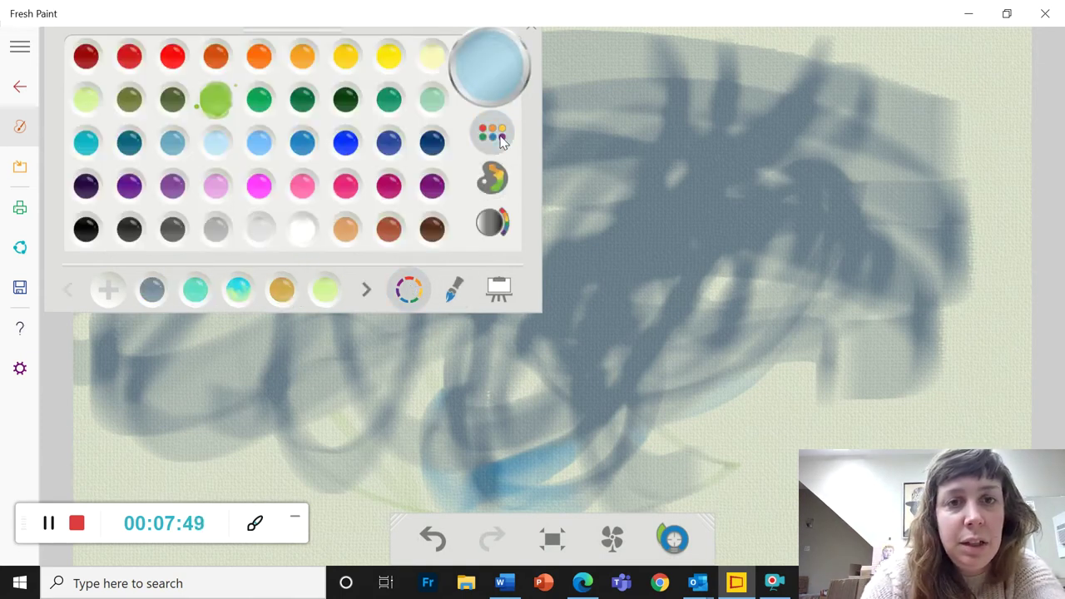
{"action": "left_click", "coordinate": [258, 99]}
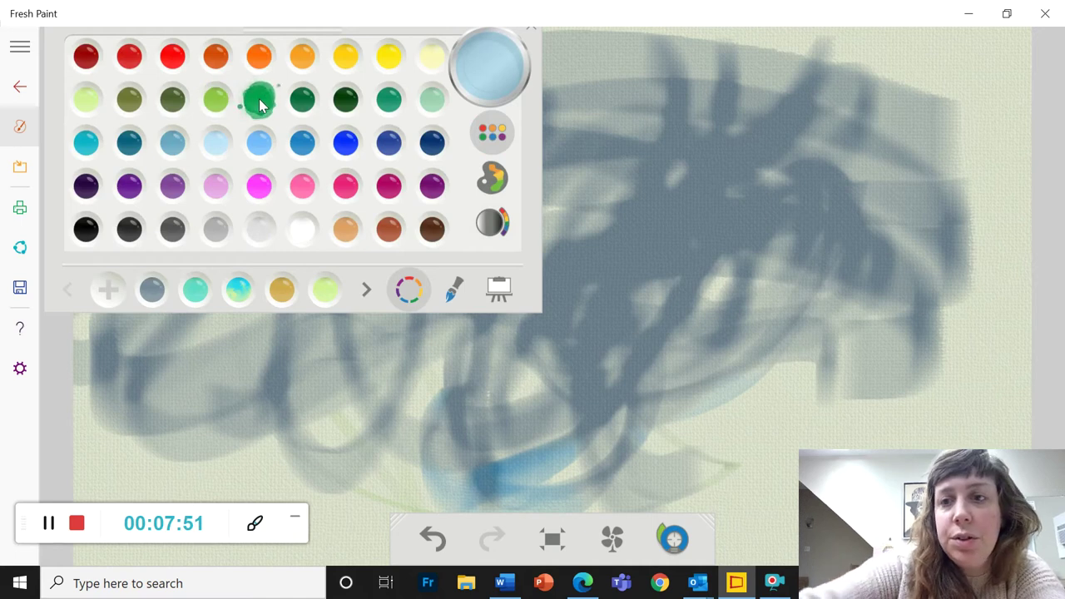
{"action": "left_click_drag", "start_coordinate": [781, 433], "coordinate": [755, 490]}
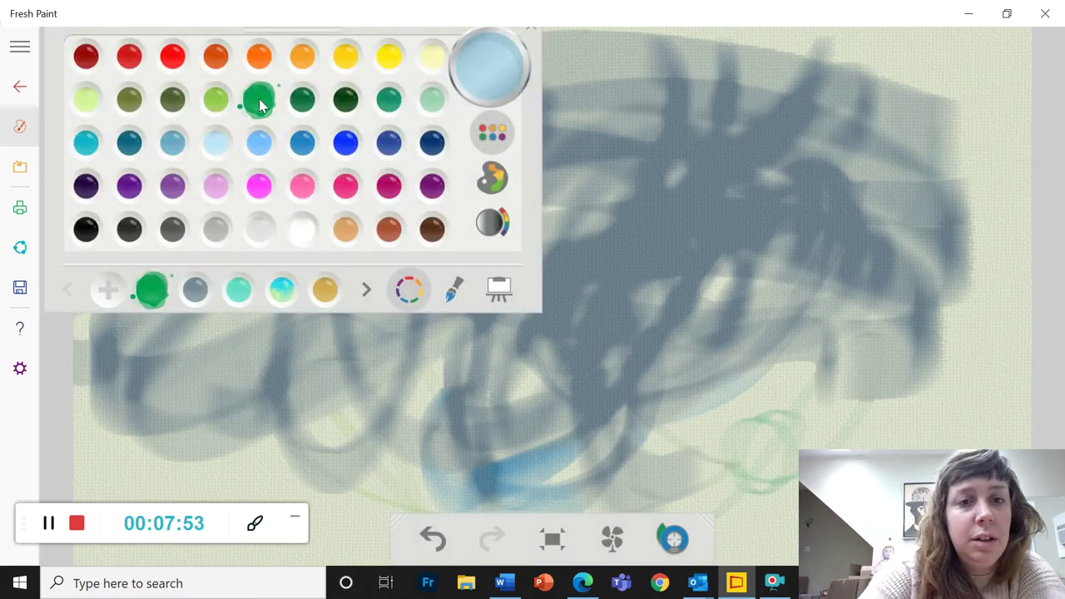
Pick up the wide flat brush again and reposition the tool palette so the canvas's upper edge is free.
{"action": "left_click", "coordinate": [453, 289]}
{"action": "left_click", "coordinate": [300, 195]}
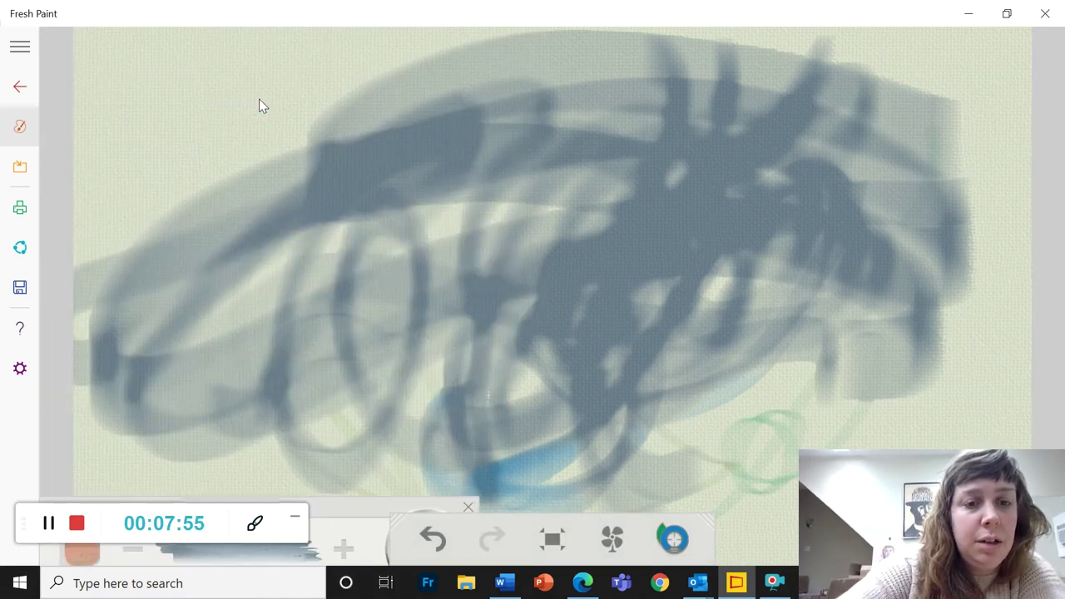
{"action": "left_click_drag", "start_coordinate": [358, 507], "coordinate": [393, 17]}
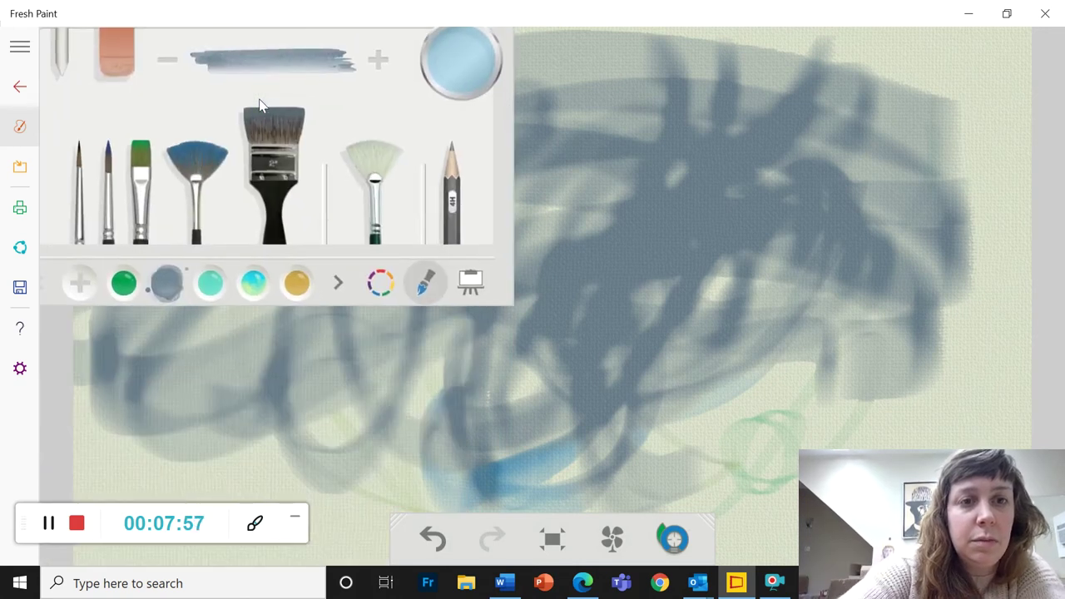
{"action": "left_click_drag", "start_coordinate": [264, 17], "coordinate": [251, 133]}
Choose bright orange from the colour swatches and paint a wide stroke across the canvas's upper left.
{"action": "left_click", "coordinate": [368, 399]}
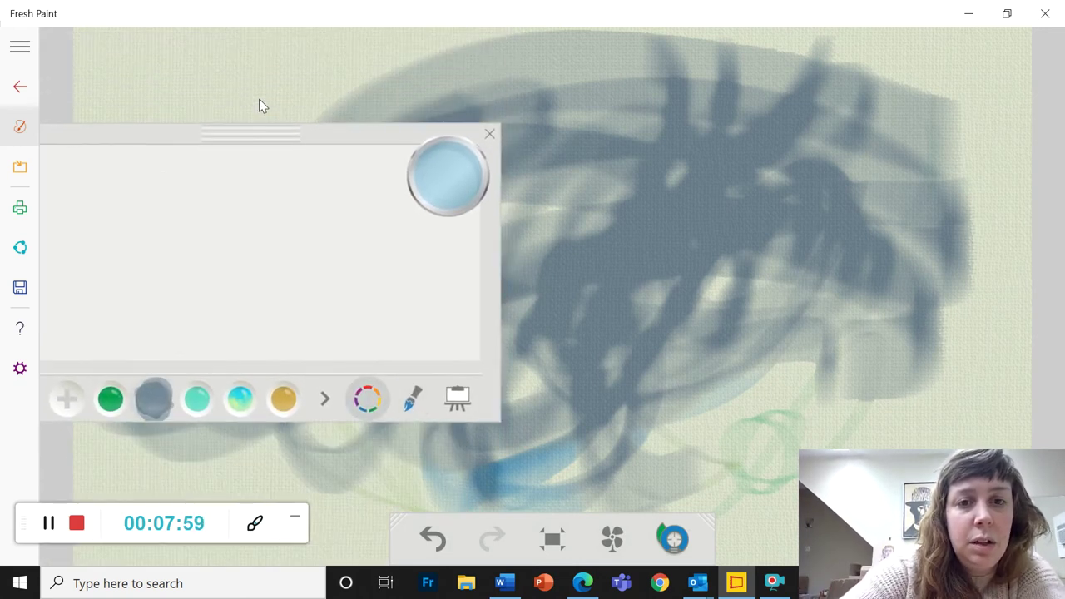
{"action": "left_click", "coordinate": [347, 252]}
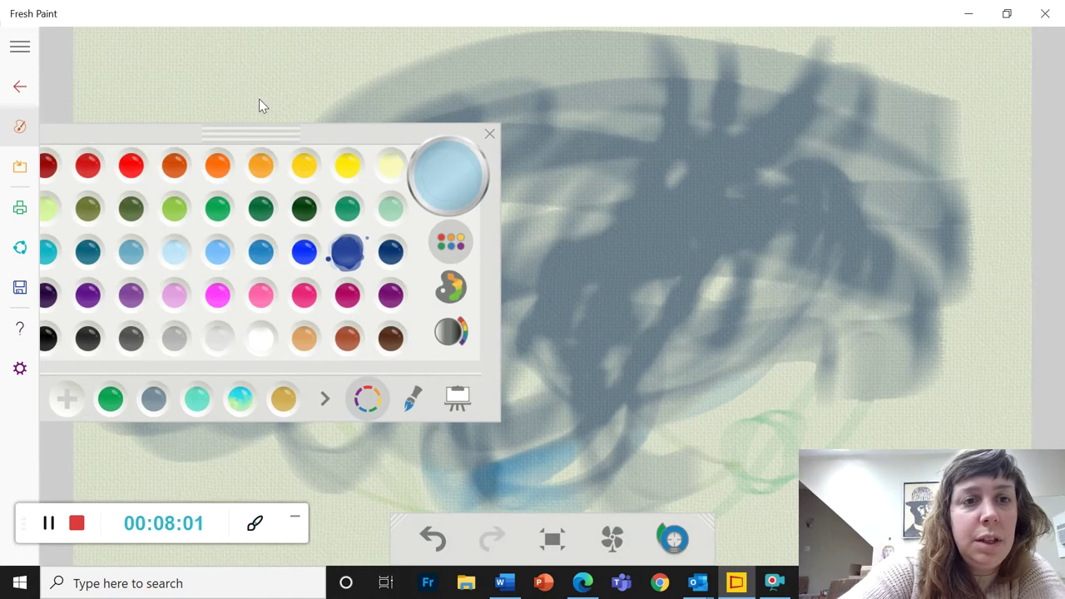
{"action": "left_click", "coordinate": [218, 209]}
{"action": "left_click", "coordinate": [218, 165]}
{"action": "mouse_move", "coordinate": [127, 88]}
{"action": "left_mouse_down"}
{"action": "mouse_move", "coordinate": [278, 74]}
{"action": "mouse_move", "coordinate": [193, 70]}
{"action": "mouse_move", "coordinate": [499, 142]}
{"action": "left_mouse_up"}
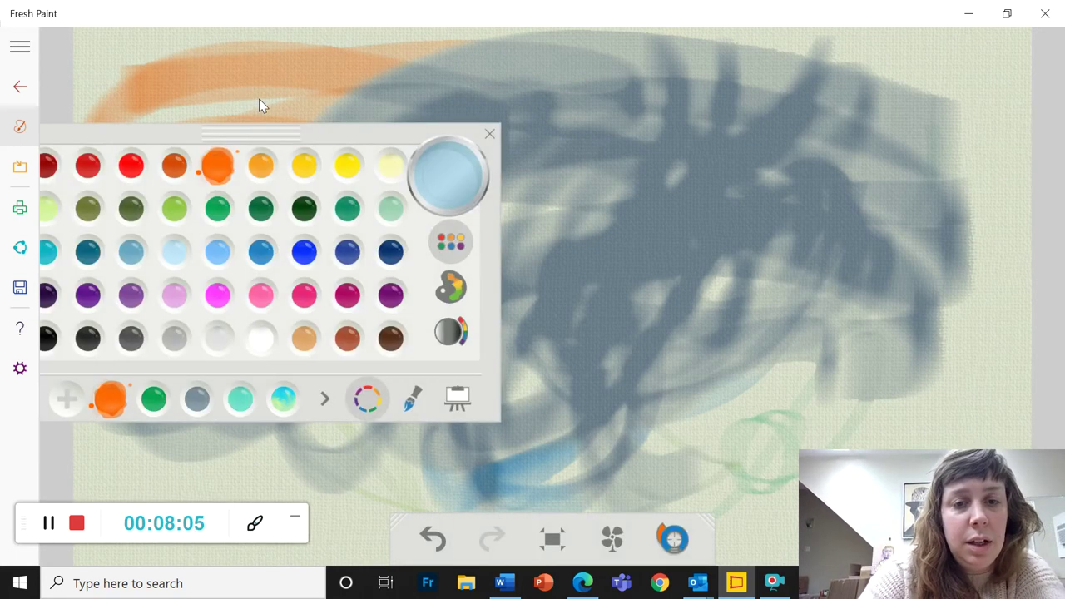
Blend orange with grey-blue on the mixing palette using the wide flat brush.
{"action": "left_click", "coordinate": [450, 287]}
{"action": "mouse_move", "coordinate": [183, 179]}
{"action": "left_mouse_down"}
{"action": "mouse_move", "coordinate": [144, 265]}
{"action": "mouse_move", "coordinate": [158, 323]}
{"action": "mouse_move", "coordinate": [205, 243]}
{"action": "left_mouse_up"}
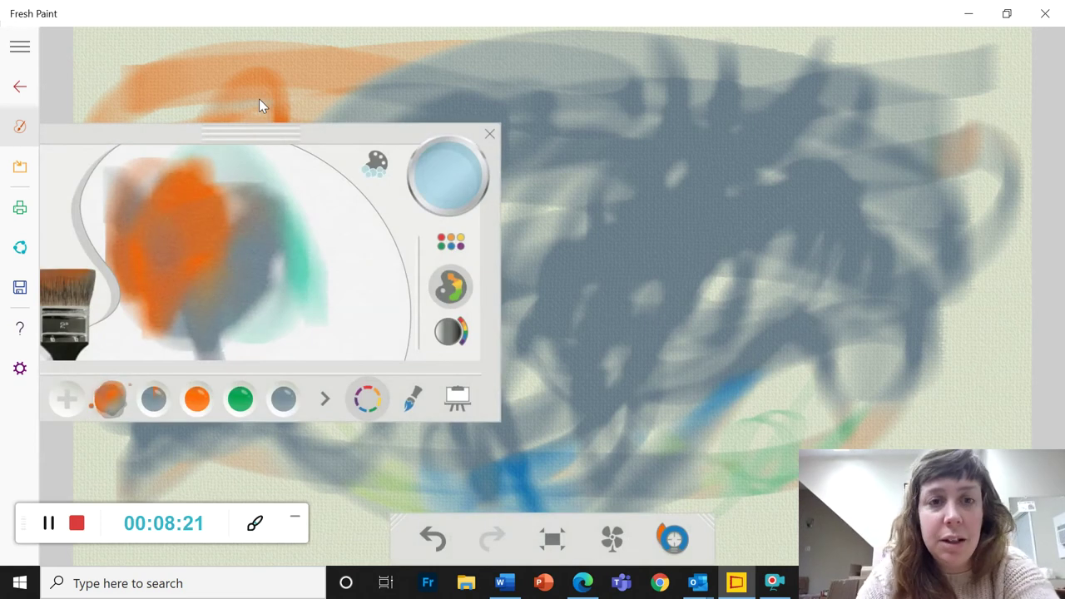
Wipe the mixing palette clean, rinse the wide flat brush in the water cup and return to the brushes.
{"action": "left_click_drag", "start_coordinate": [347, 129], "coordinate": [378, 37]}
{"action": "left_click", "coordinate": [408, 72]}
{"action": "left_click", "coordinate": [489, 91]}
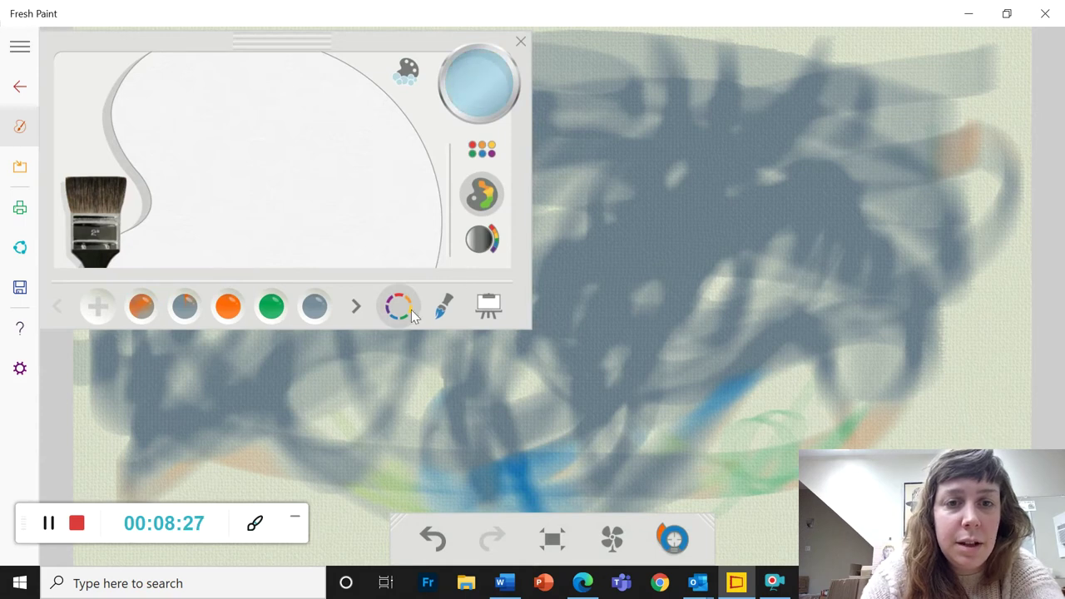
{"action": "left_click", "coordinate": [441, 307]}
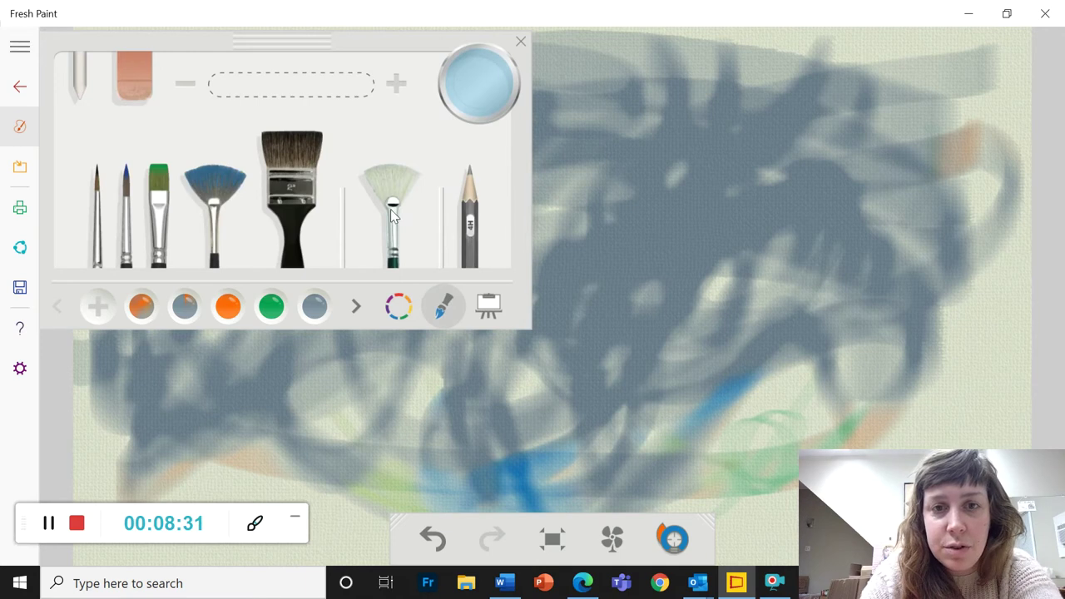
Try the HB and 2B pencils, return to the 4H pencil and sketch faint marks on the canvas's right side.
{"action": "left_click", "coordinate": [471, 249]}
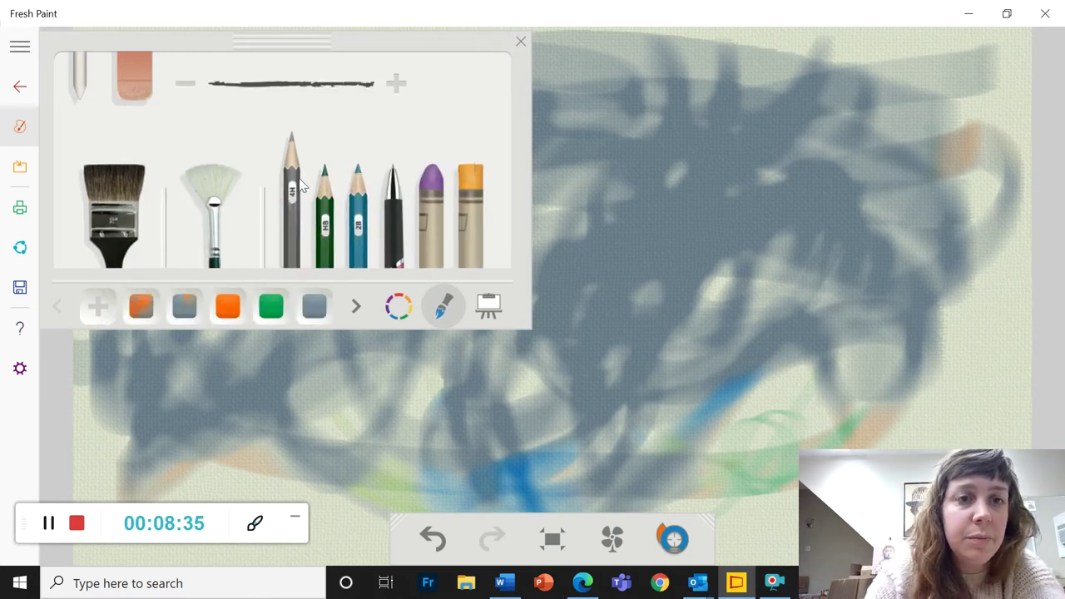
{"action": "left_click", "coordinate": [324, 220]}
{"action": "left_click", "coordinate": [359, 220]}
{"action": "left_click", "coordinate": [293, 221]}
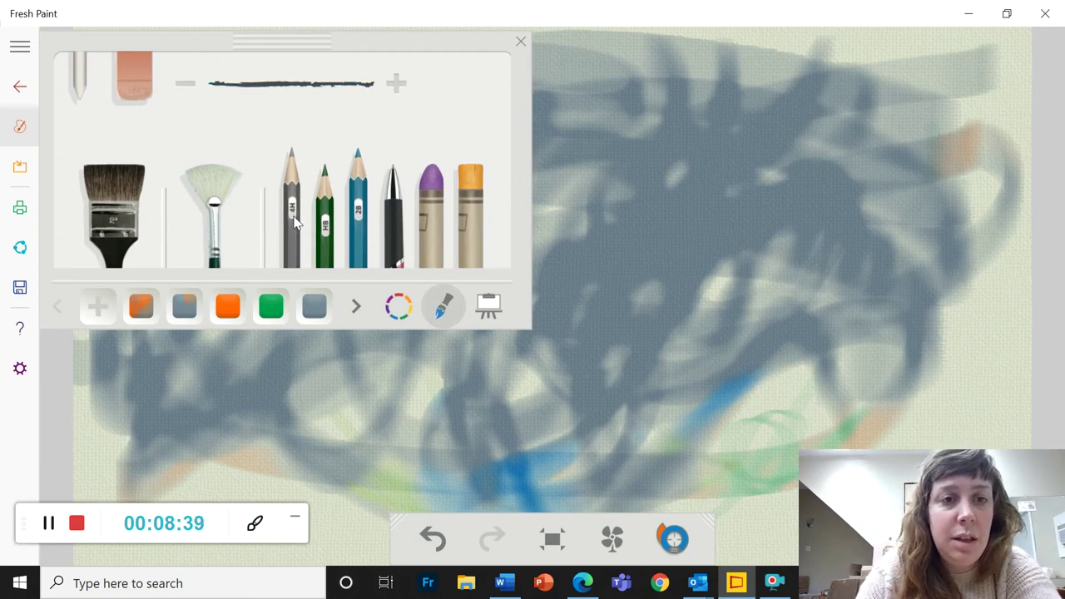
{"action": "left_click", "coordinate": [295, 223]}
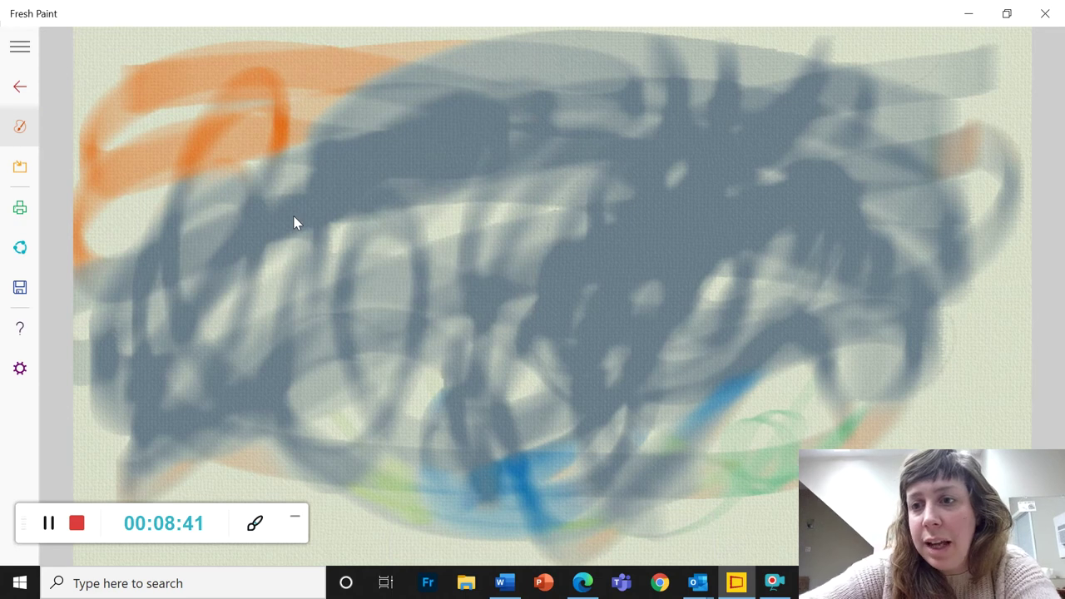
{"action": "right_click", "coordinate": [295, 223]}
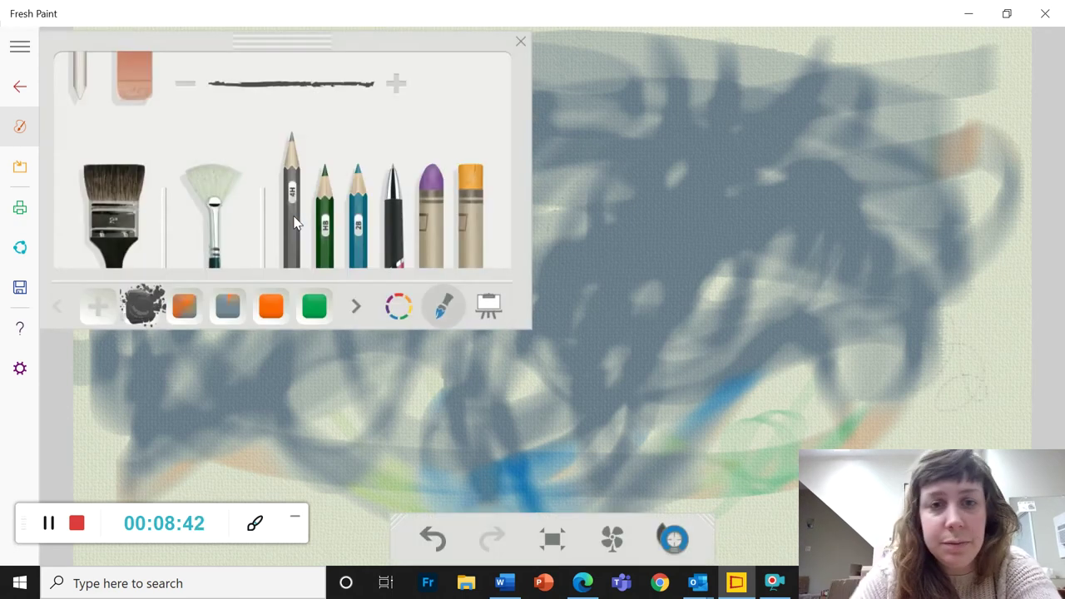
Start a blank white sheet with the first rough paper texture and return to the drawing tools.
{"action": "left_click", "coordinate": [490, 315]}
{"action": "left_click", "coordinate": [103, 234]}
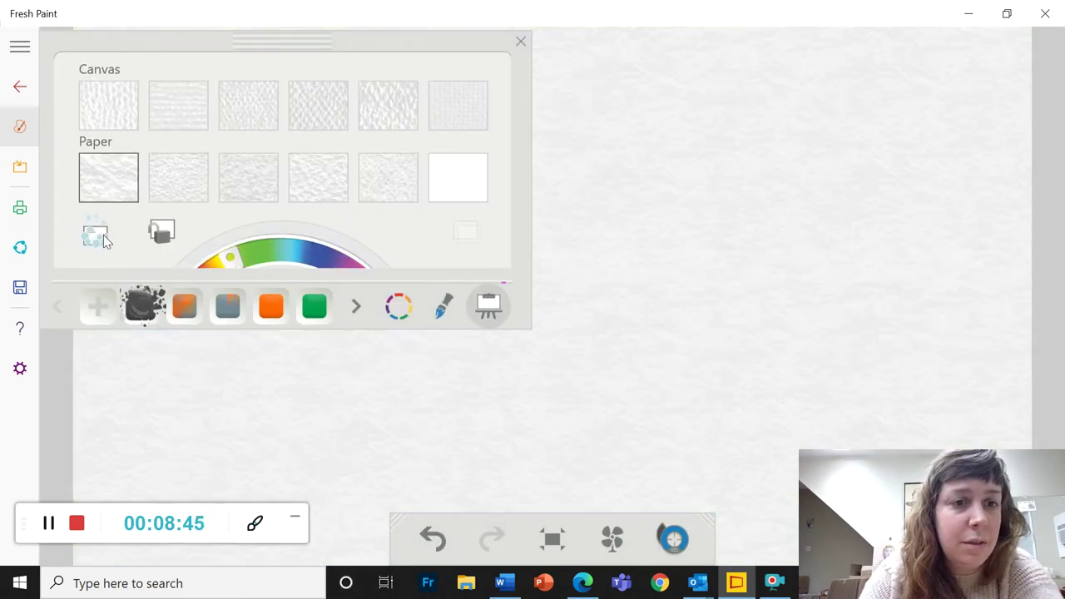
{"action": "left_click", "coordinate": [440, 301]}
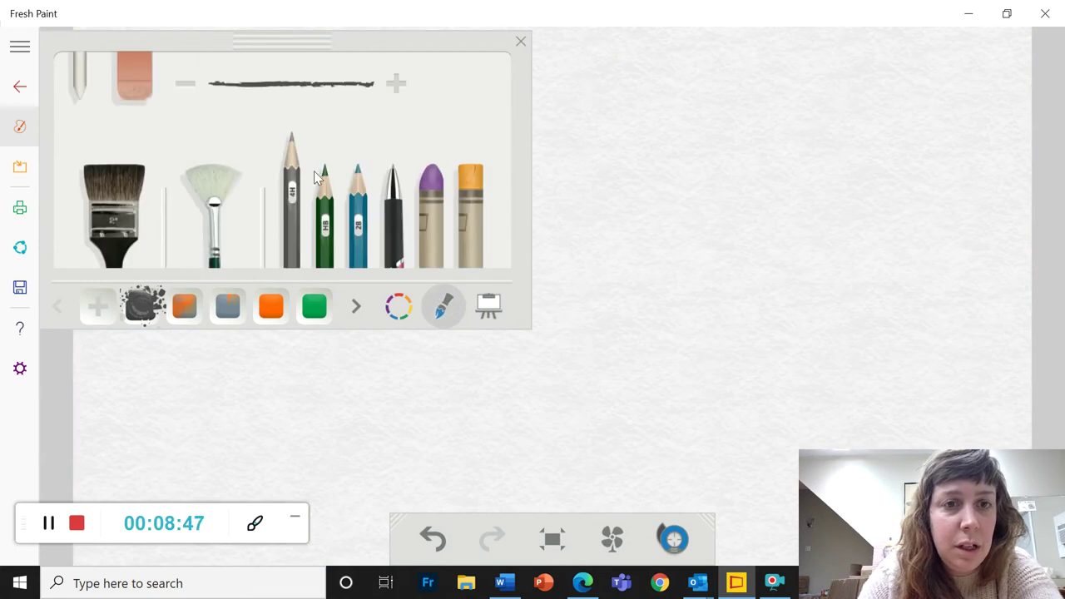
Draw three thin dark grey curving lines with the 4H pencil, ending the last one in large loops.
{"action": "mouse_move", "coordinate": [774, 64]}
{"action": "left_mouse_down"}
{"action": "mouse_move", "coordinate": [611, 337]}
{"action": "mouse_move", "coordinate": [632, 409]}
{"action": "left_mouse_up"}
{"action": "mouse_move", "coordinate": [808, 72]}
{"action": "left_mouse_down"}
{"action": "mouse_move", "coordinate": [712, 200]}
{"action": "mouse_move", "coordinate": [625, 390]}
{"action": "left_mouse_up"}
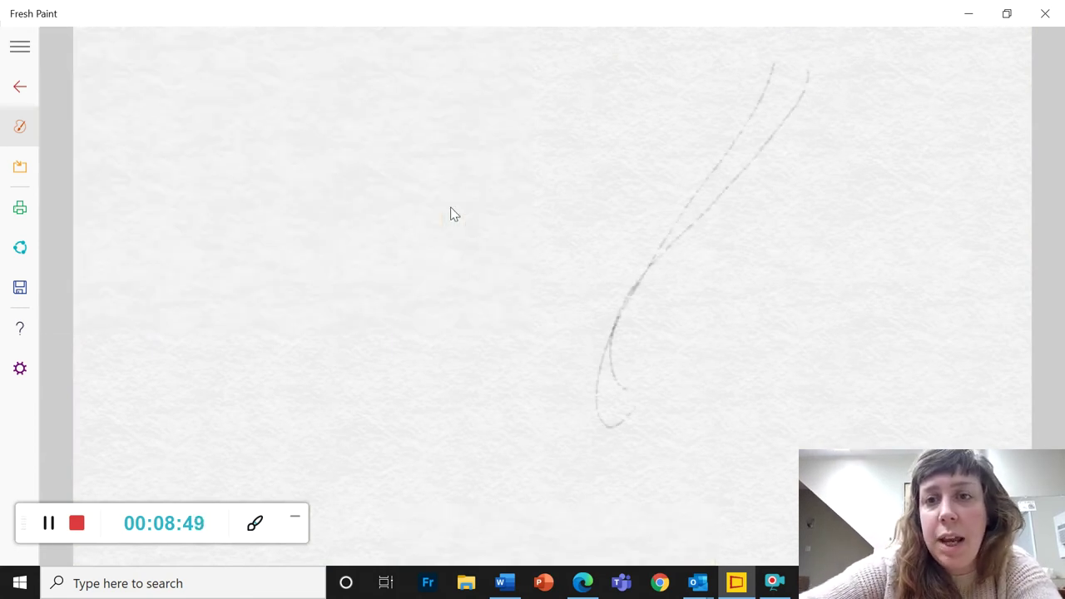
{"action": "mouse_move", "coordinate": [861, 87]}
{"action": "left_mouse_down"}
{"action": "mouse_move", "coordinate": [499, 400]}
{"action": "mouse_move", "coordinate": [711, 416]}
{"action": "mouse_move", "coordinate": [862, 352]}
{"action": "left_mouse_up"}
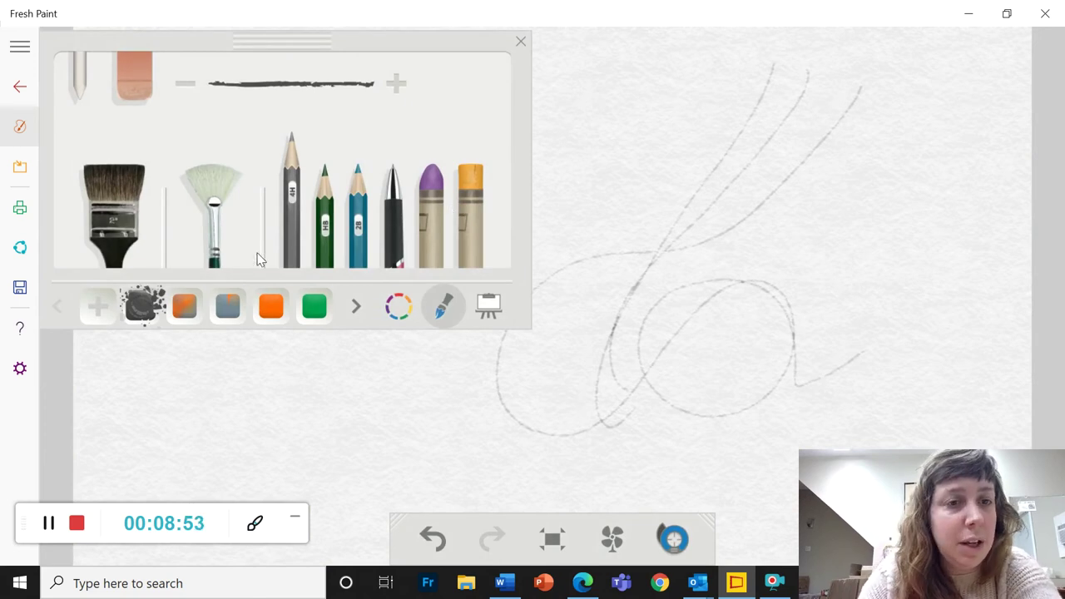
Recolour the 4H pencil orange and draw thin overlapping loops across the upper part of the paper.
{"action": "left_click", "coordinate": [271, 306]}
{"action": "left_click_drag", "start_coordinate": [713, 101], "coordinate": [691, 200]}
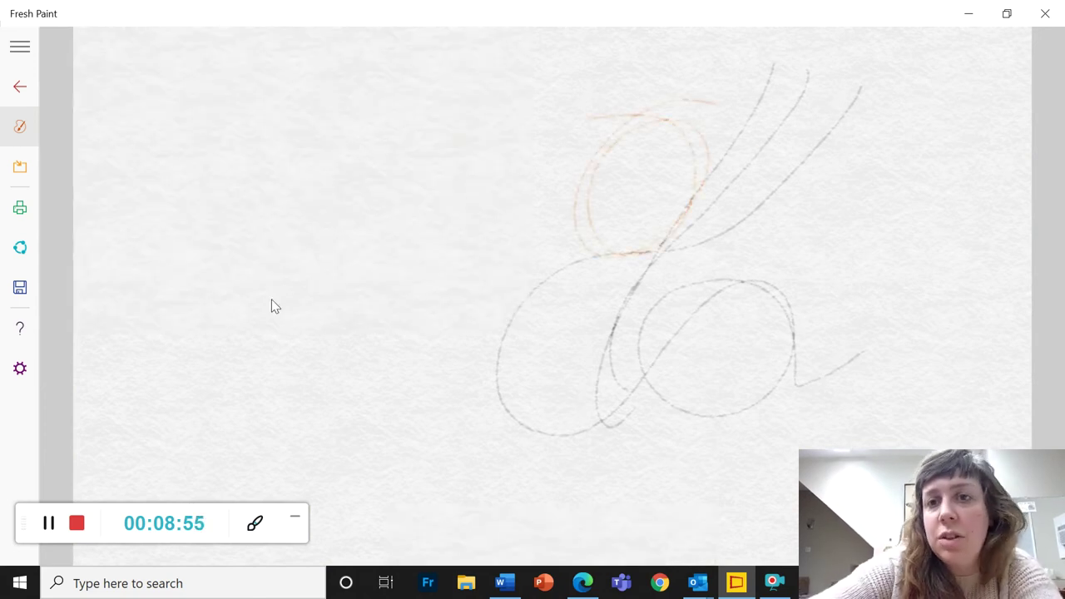
{"action": "right_click", "coordinate": [275, 306]}
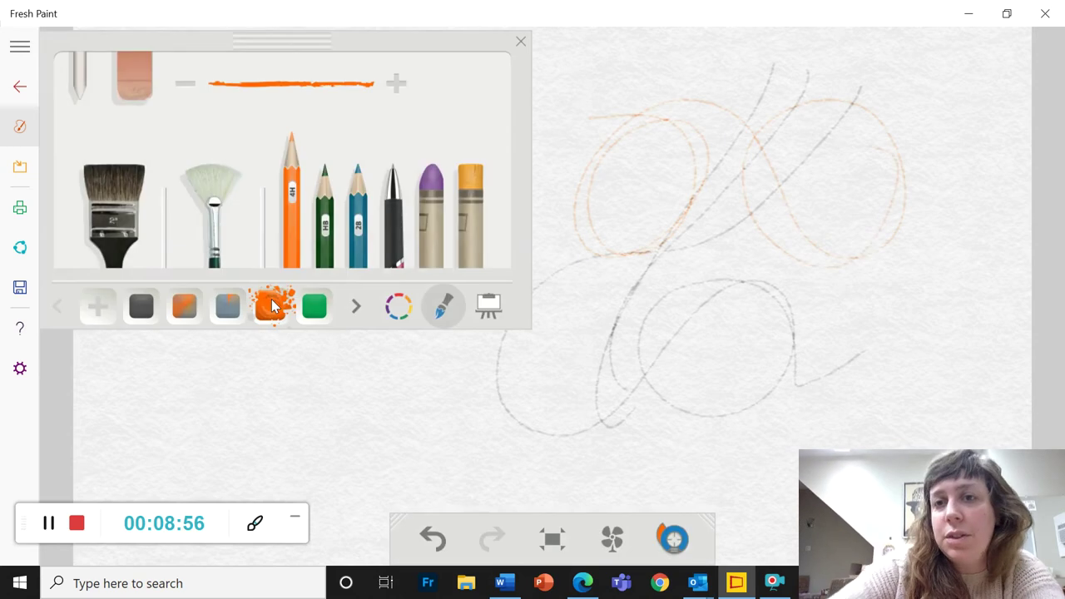
Draw large dark green loops with the HB pencil and long sweeping blue curves with the 2B pencil.
{"action": "left_click", "coordinate": [326, 220]}
{"action": "mouse_move", "coordinate": [656, 81]}
{"action": "left_mouse_down"}
{"action": "mouse_move", "coordinate": [634, 183]}
{"action": "mouse_move", "coordinate": [692, 99]}
{"action": "mouse_move", "coordinate": [588, 168]}
{"action": "mouse_move", "coordinate": [325, 454]}
{"action": "mouse_move", "coordinate": [385, 171]}
{"action": "left_mouse_up"}
{"action": "left_click", "coordinate": [358, 190]}
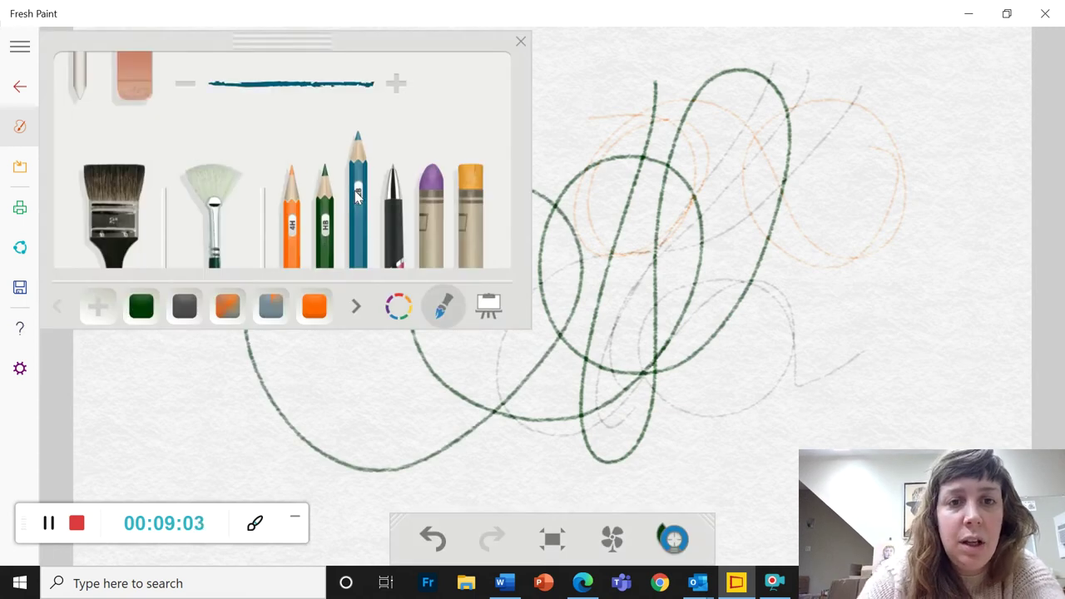
{"action": "mouse_move", "coordinate": [928, 131]}
{"action": "left_mouse_down"}
{"action": "mouse_move", "coordinate": [452, 118]}
{"action": "mouse_move", "coordinate": [425, 141]}
{"action": "mouse_move", "coordinate": [762, 234]}
{"action": "mouse_move", "coordinate": [281, 250]}
{"action": "mouse_move", "coordinate": [744, 266]}
{"action": "mouse_move", "coordinate": [553, 428]}
{"action": "left_mouse_up"}
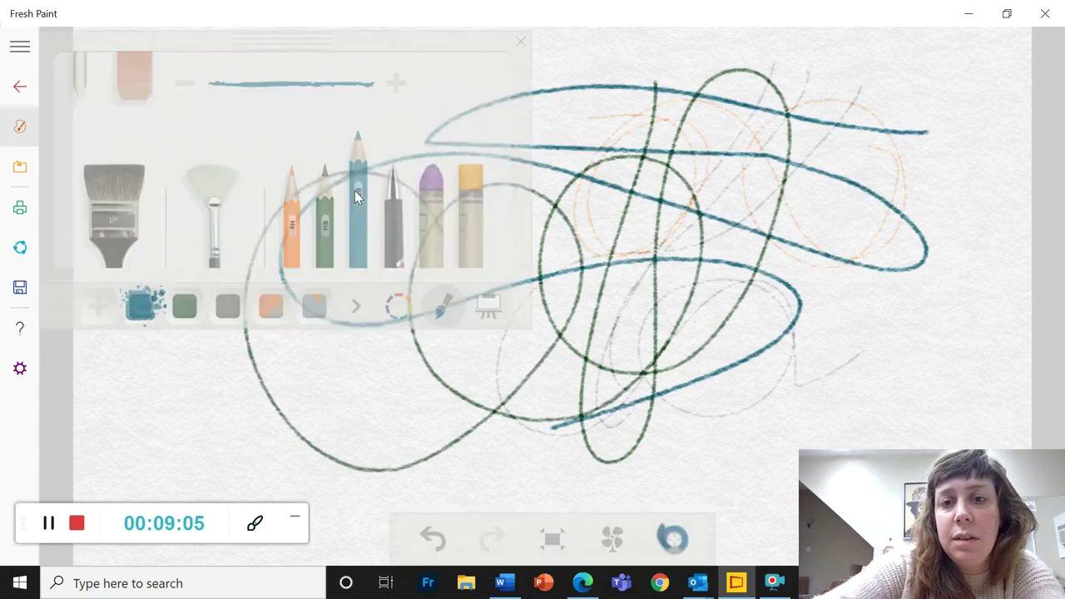
{"action": "left_click_drag", "start_coordinate": [444, 383], "coordinate": [576, 449]}
Recolour the 4H pencil grey-blue and draw faint loops along the right side of the paper.
{"action": "left_click", "coordinate": [295, 199]}
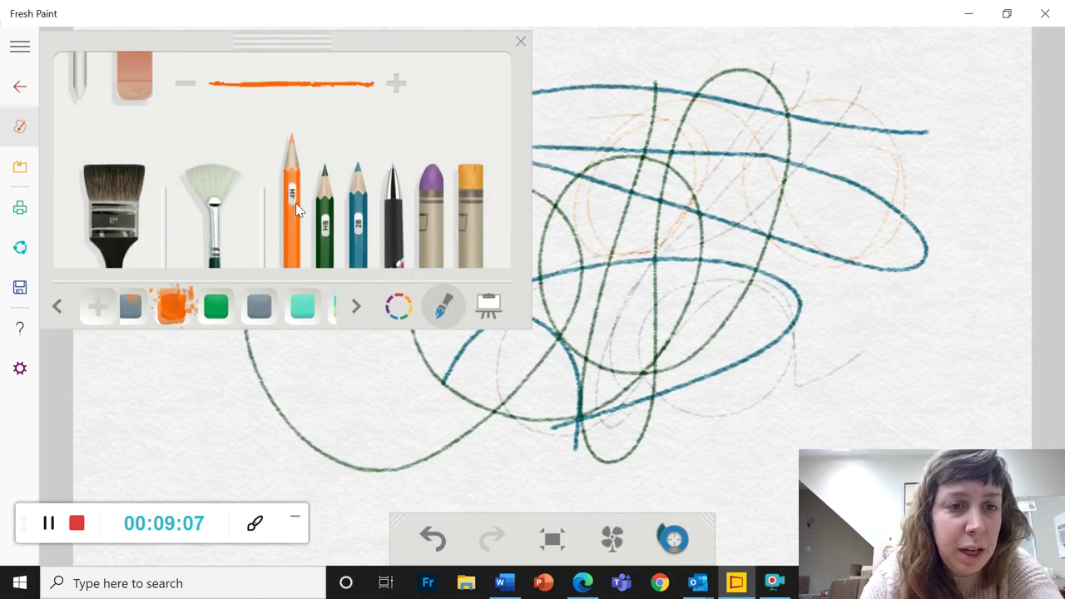
{"action": "left_click", "coordinate": [229, 308]}
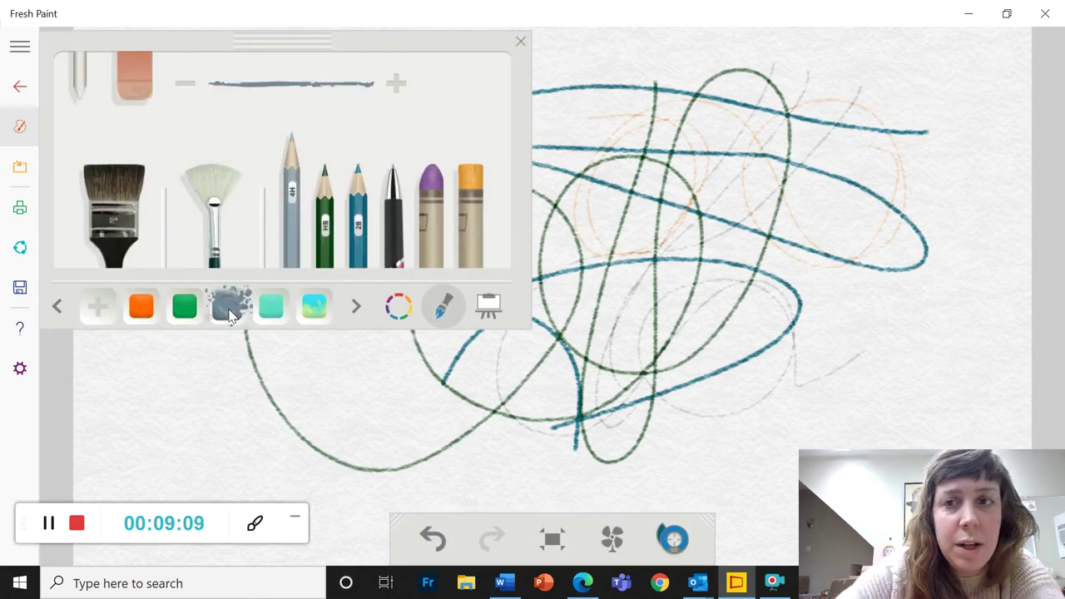
{"action": "left_click_drag", "start_coordinate": [922, 71], "coordinate": [913, 312]}
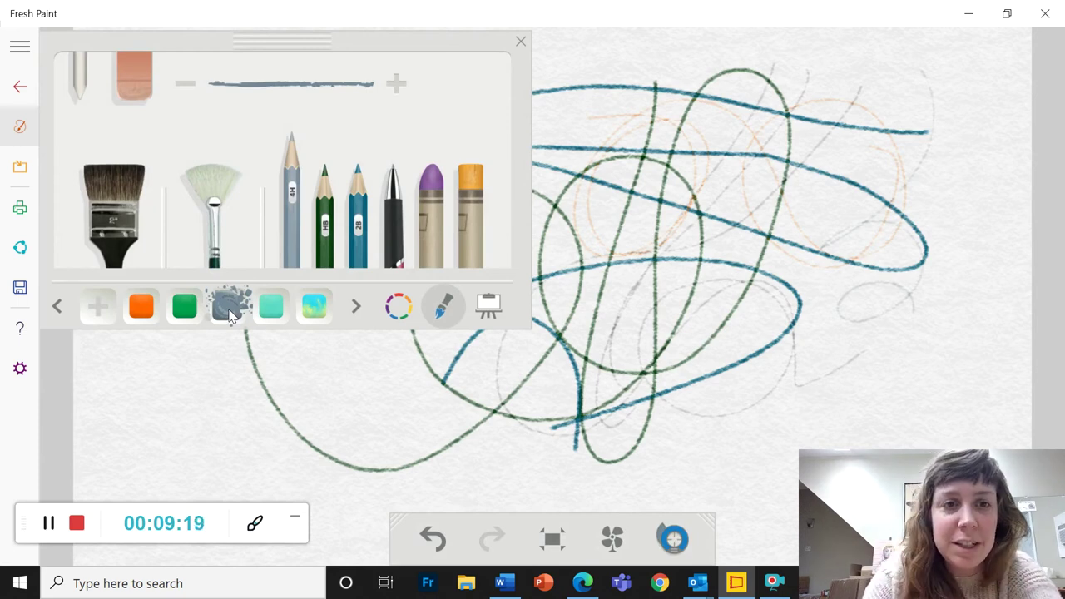
{"action": "left_click", "coordinate": [185, 324]}
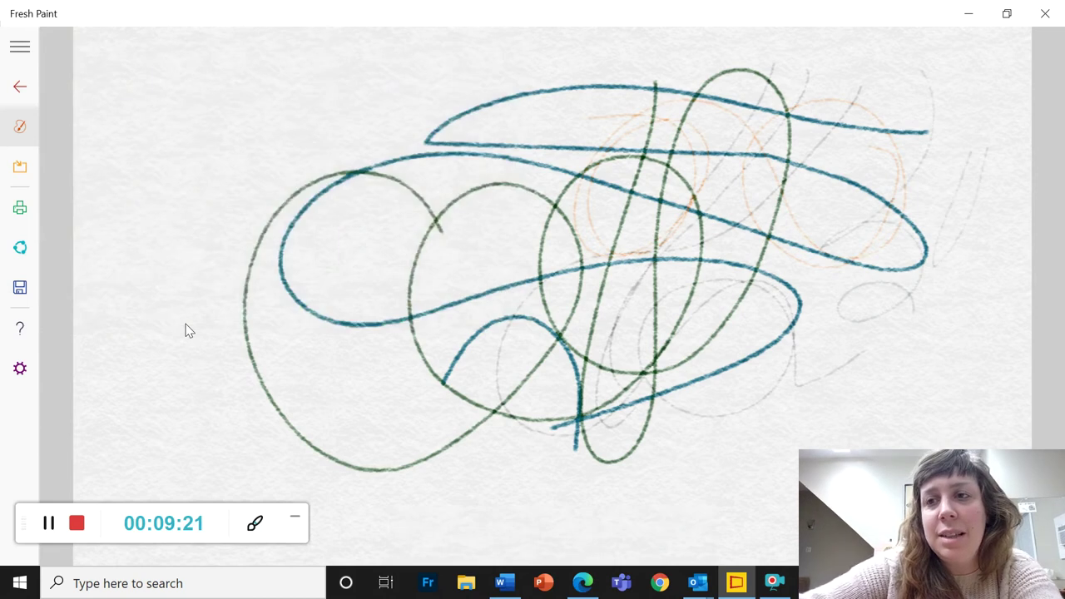
{"action": "right_click", "coordinate": [186, 330]}
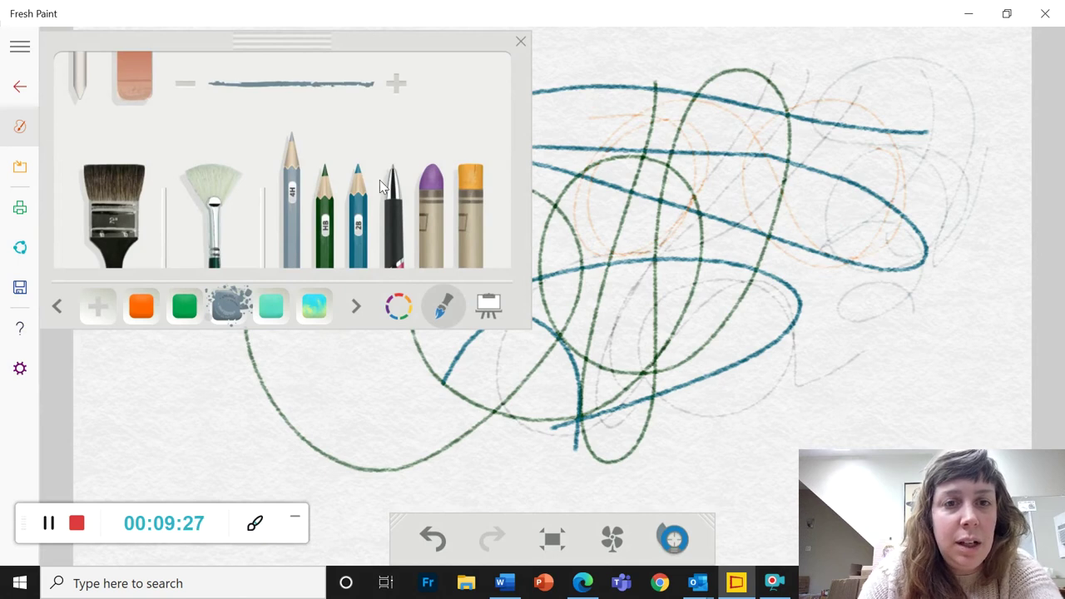
Pick up the pen and draw thin black loops over the pencil lines.
{"action": "left_click", "coordinate": [396, 206]}
{"action": "mouse_move", "coordinate": [713, 31]}
{"action": "left_mouse_down"}
{"action": "mouse_move", "coordinate": [671, 220]}
{"action": "mouse_move", "coordinate": [737, 74]}
{"action": "mouse_move", "coordinate": [667, 290]}
{"action": "mouse_move", "coordinate": [687, 245]}
{"action": "left_mouse_up"}
{"action": "left_click_drag", "start_coordinate": [799, 299], "coordinate": [831, 262]}
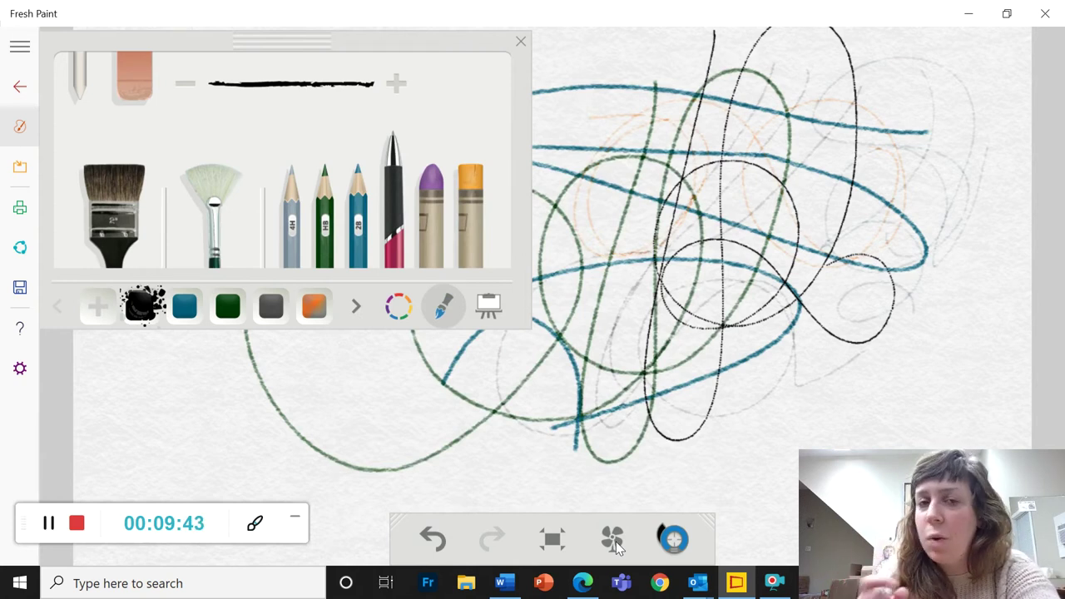
{"action": "mouse_move", "coordinate": [905, 96]}
{"action": "left_mouse_down"}
{"action": "mouse_move", "coordinate": [765, 106]}
{"action": "mouse_move", "coordinate": [822, 135]}
{"action": "mouse_move", "coordinate": [586, 333]}
{"action": "left_mouse_up"}
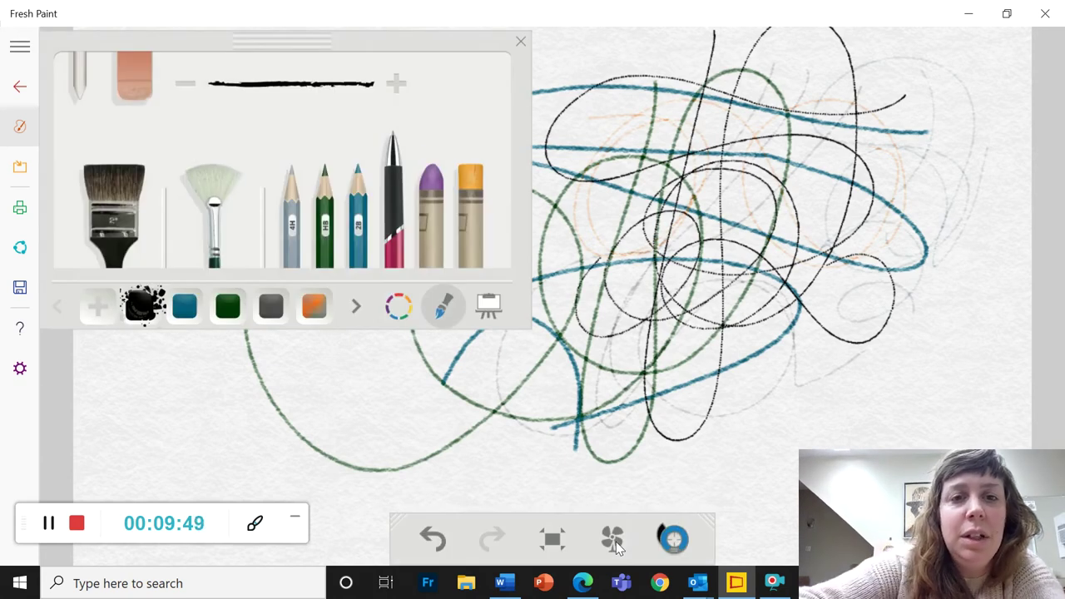
Scribble a thick purple shape with the rounded crayon and draw thin and thicker black pen loops over it.
{"action": "left_click", "coordinate": [431, 212]}
{"action": "mouse_move", "coordinate": [887, 64]}
{"action": "left_mouse_down"}
{"action": "mouse_move", "coordinate": [878, 100]}
{"action": "mouse_move", "coordinate": [732, 250]}
{"action": "mouse_move", "coordinate": [680, 336]}
{"action": "left_mouse_up"}
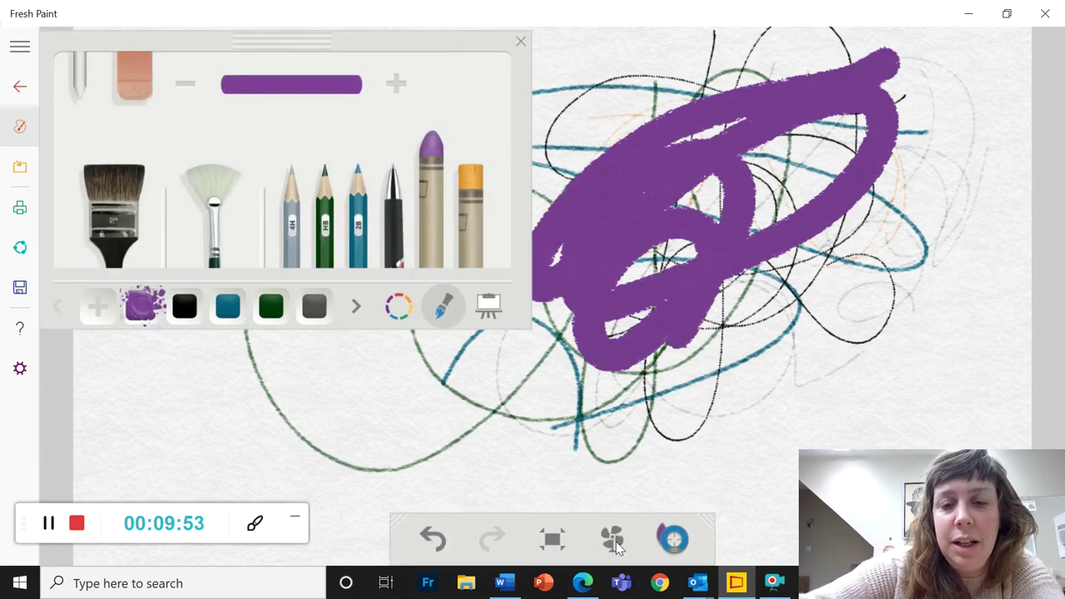
{"action": "left_click", "coordinate": [394, 218]}
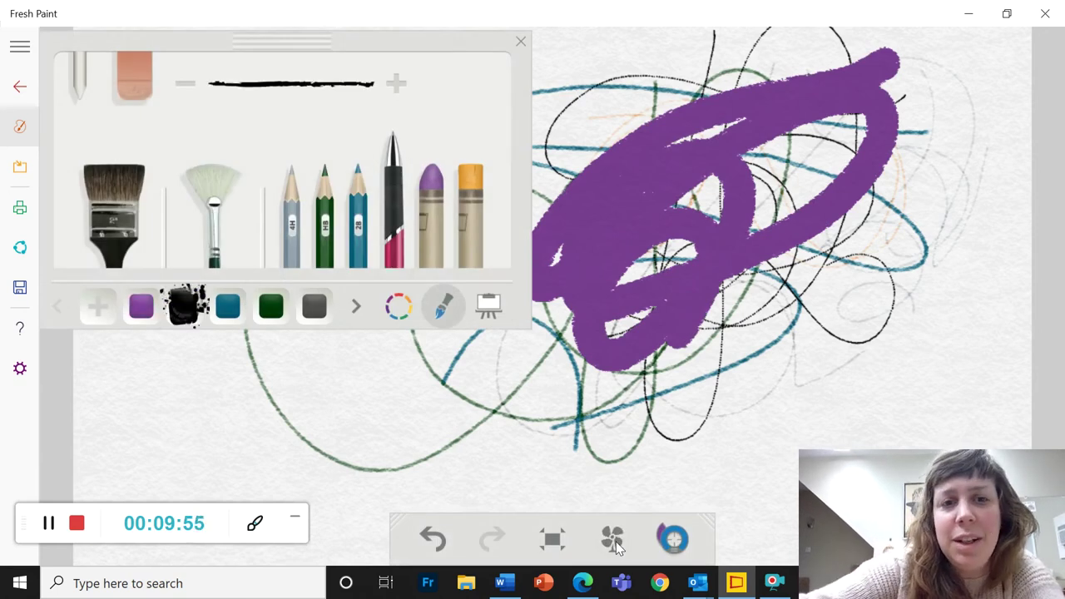
{"action": "mouse_move", "coordinate": [675, 69]}
{"action": "left_mouse_down"}
{"action": "mouse_move", "coordinate": [582, 226]}
{"action": "mouse_move", "coordinate": [622, 287]}
{"action": "mouse_move", "coordinate": [484, 344]}
{"action": "left_mouse_up"}
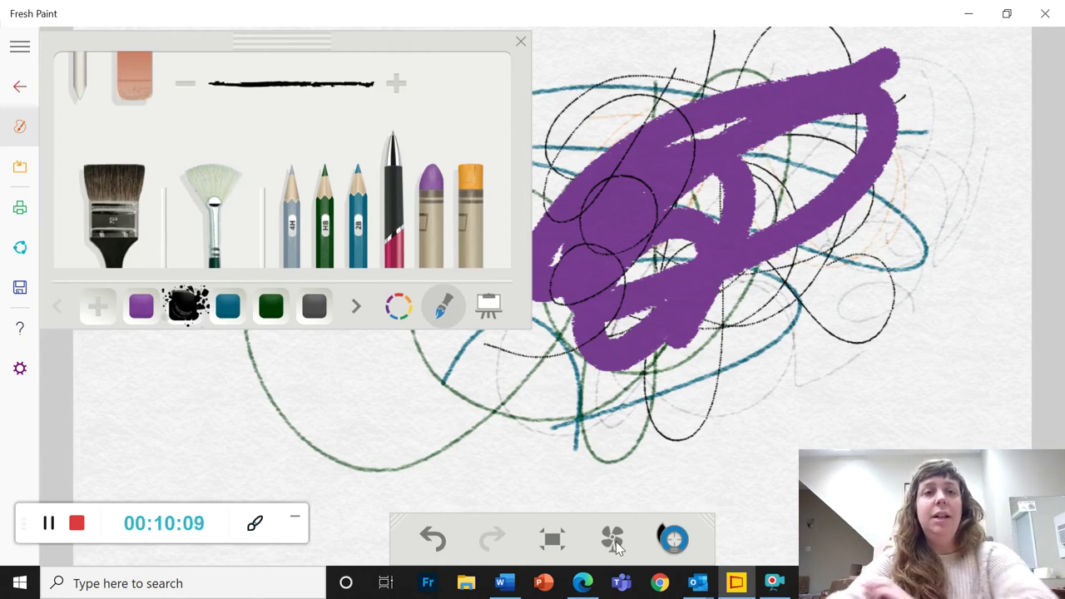
{"action": "mouse_move", "coordinate": [880, 160]}
{"action": "left_mouse_down"}
{"action": "mouse_move", "coordinate": [836, 229]}
{"action": "mouse_move", "coordinate": [525, 377]}
{"action": "mouse_move", "coordinate": [813, 303]}
{"action": "mouse_move", "coordinate": [399, 218]}
{"action": "mouse_move", "coordinate": [343, 355]}
{"action": "mouse_move", "coordinate": [347, 320]}
{"action": "left_mouse_up"}
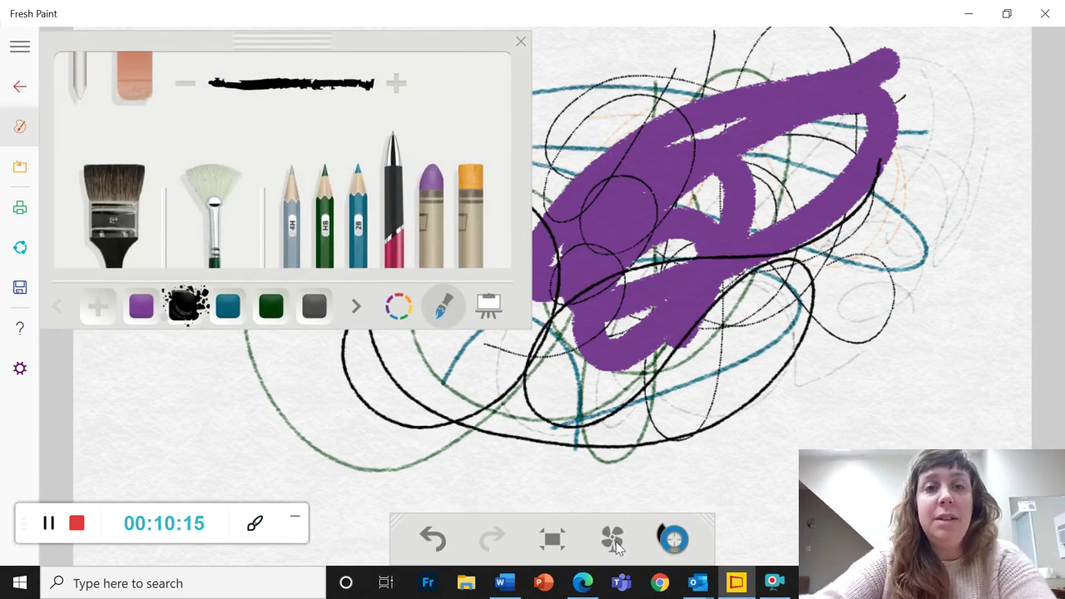
Fill a solid angular orange block over the purple scribble with the flat square-tipped crayon.
{"action": "left_click", "coordinate": [469, 208]}
{"action": "mouse_move", "coordinate": [699, 183]}
{"action": "left_mouse_down"}
{"action": "mouse_move", "coordinate": [681, 335]}
{"action": "mouse_move", "coordinate": [825, 313]}
{"action": "mouse_move", "coordinate": [713, 244]}
{"action": "mouse_move", "coordinate": [790, 224]}
{"action": "mouse_move", "coordinate": [759, 318]}
{"action": "mouse_move", "coordinate": [842, 324]}
{"action": "left_mouse_up"}
{"action": "mouse_move", "coordinate": [691, 354]}
{"action": "left_mouse_down"}
{"action": "mouse_move", "coordinate": [568, 162]}
{"action": "mouse_move", "coordinate": [632, 135]}
{"action": "mouse_move", "coordinate": [689, 204]}
{"action": "left_mouse_up"}
{"action": "mouse_move", "coordinate": [593, 95]}
{"action": "left_mouse_down"}
{"action": "mouse_move", "coordinate": [799, 184]}
{"action": "mouse_move", "coordinate": [734, 174]}
{"action": "mouse_move", "coordinate": [770, 175]}
{"action": "left_mouse_up"}
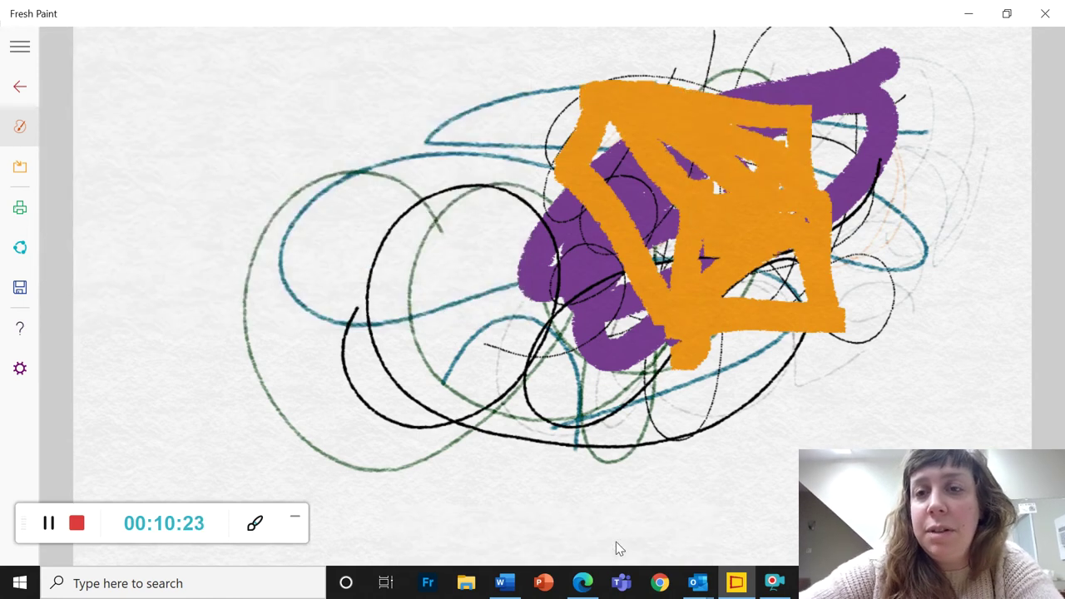
{"action": "mouse_move", "coordinate": [740, 131]}
{"action": "left_mouse_down"}
{"action": "mouse_move", "coordinate": [786, 135]}
{"action": "mouse_move", "coordinate": [857, 204]}
{"action": "mouse_move", "coordinate": [847, 312]}
{"action": "left_mouse_up"}
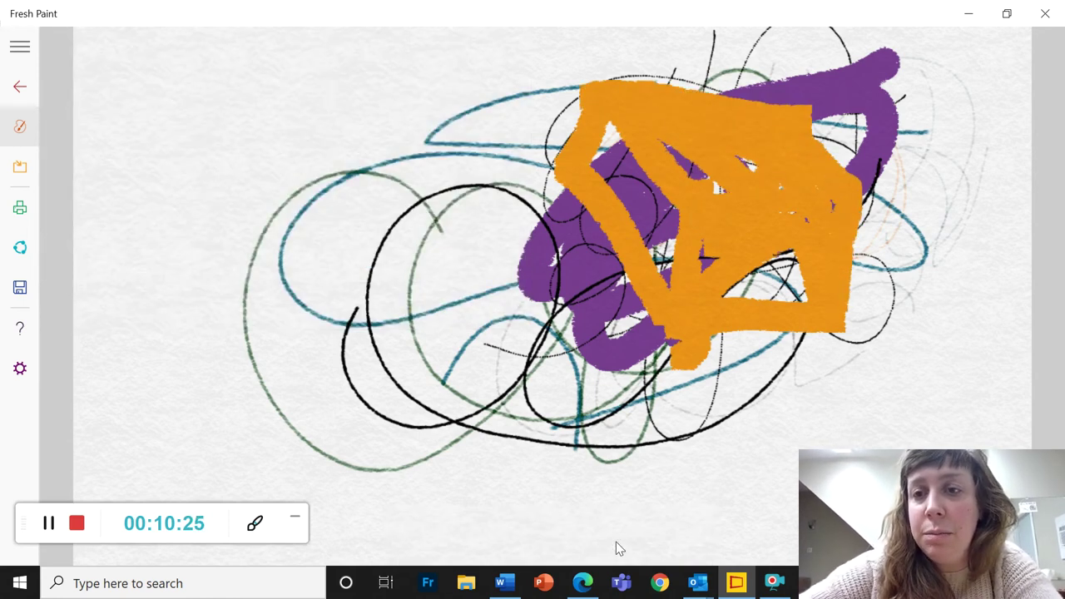
{"action": "mouse_move", "coordinate": [832, 206]}
{"action": "left_mouse_down"}
{"action": "mouse_move", "coordinate": [732, 260]}
{"action": "mouse_move", "coordinate": [786, 270]}
{"action": "left_mouse_up"}
{"action": "mouse_move", "coordinate": [597, 125]}
{"action": "left_mouse_down"}
{"action": "mouse_move", "coordinate": [604, 150]}
{"action": "mouse_move", "coordinate": [626, 146]}
{"action": "mouse_move", "coordinate": [609, 178]}
{"action": "mouse_move", "coordinate": [686, 162]}
{"action": "left_mouse_up"}
{"action": "mouse_move", "coordinate": [592, 83]}
{"action": "left_mouse_down"}
{"action": "mouse_move", "coordinate": [584, 179]}
{"action": "mouse_move", "coordinate": [699, 174]}
{"action": "left_mouse_up"}
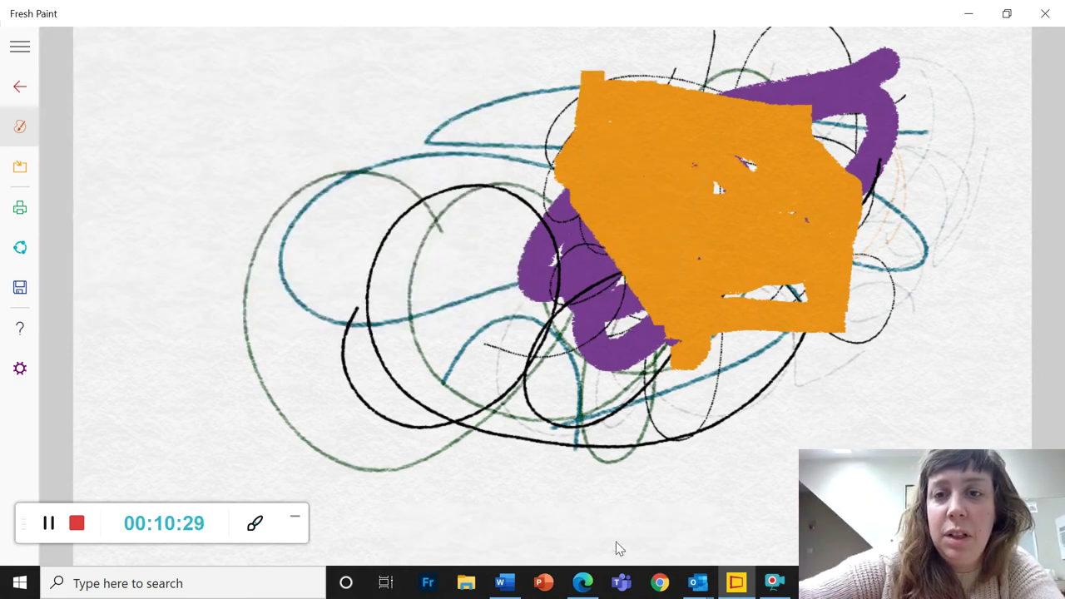
{"action": "left_click_drag", "start_coordinate": [726, 296], "coordinate": [800, 291]}
Outline a three-dimensional box in black pen over the orange block, undoing and redrawing its upper back edges.
{"action": "left_click", "coordinate": [230, 305]}
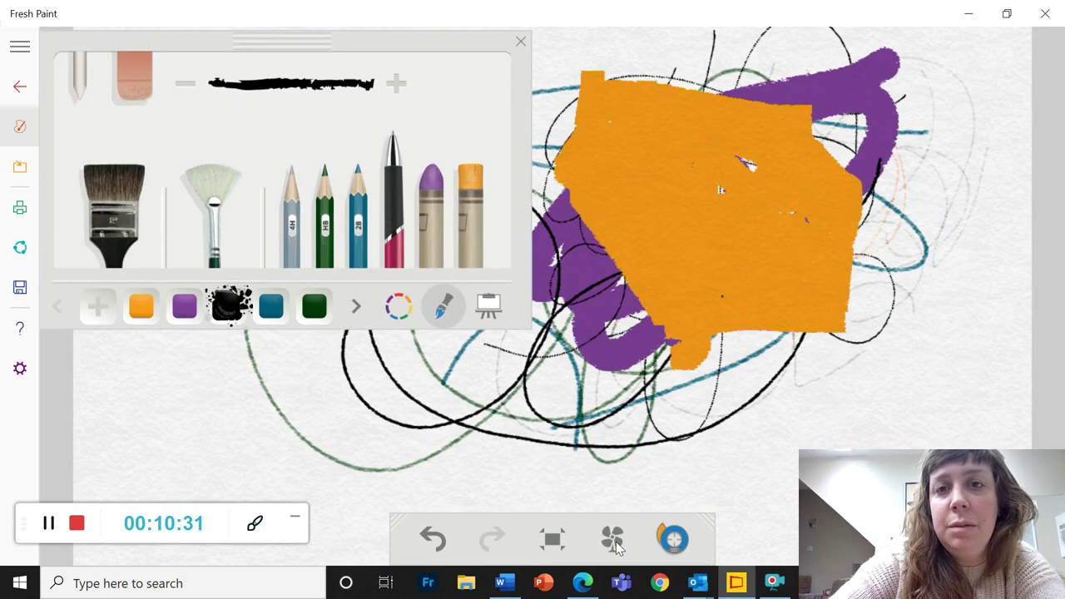
{"action": "left_click_drag", "start_coordinate": [687, 201], "coordinate": [674, 315]}
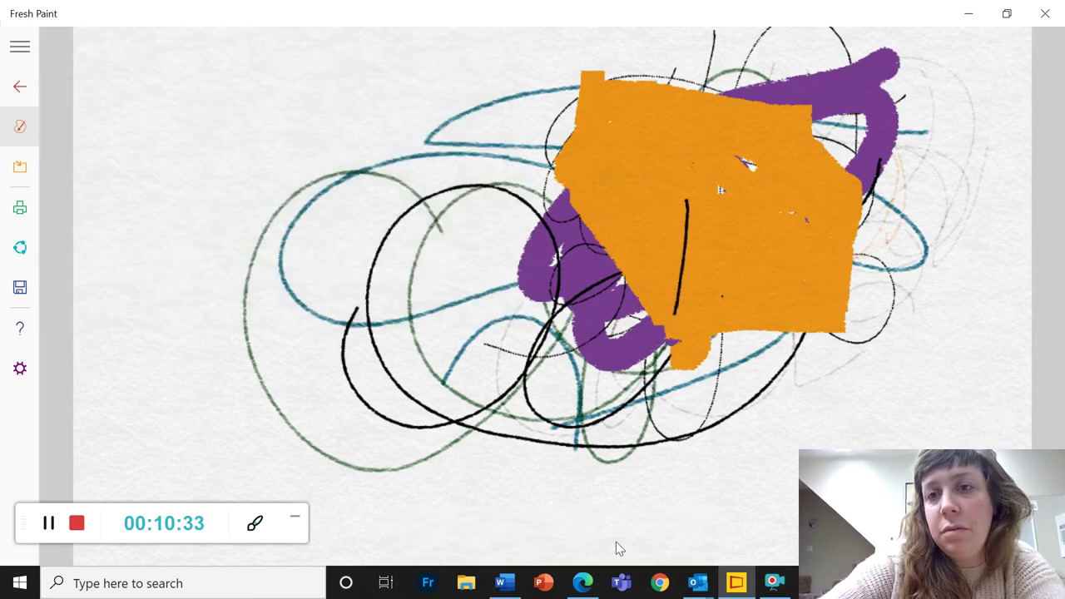
{"action": "mouse_move", "coordinate": [687, 189]}
{"action": "left_mouse_down"}
{"action": "mouse_move", "coordinate": [848, 193]}
{"action": "mouse_move", "coordinate": [844, 321]}
{"action": "mouse_move", "coordinate": [702, 315]}
{"action": "mouse_move", "coordinate": [657, 297]}
{"action": "mouse_move", "coordinate": [580, 193]}
{"action": "mouse_move", "coordinate": [599, 97]}
{"action": "mouse_move", "coordinate": [703, 212]}
{"action": "left_mouse_up"}
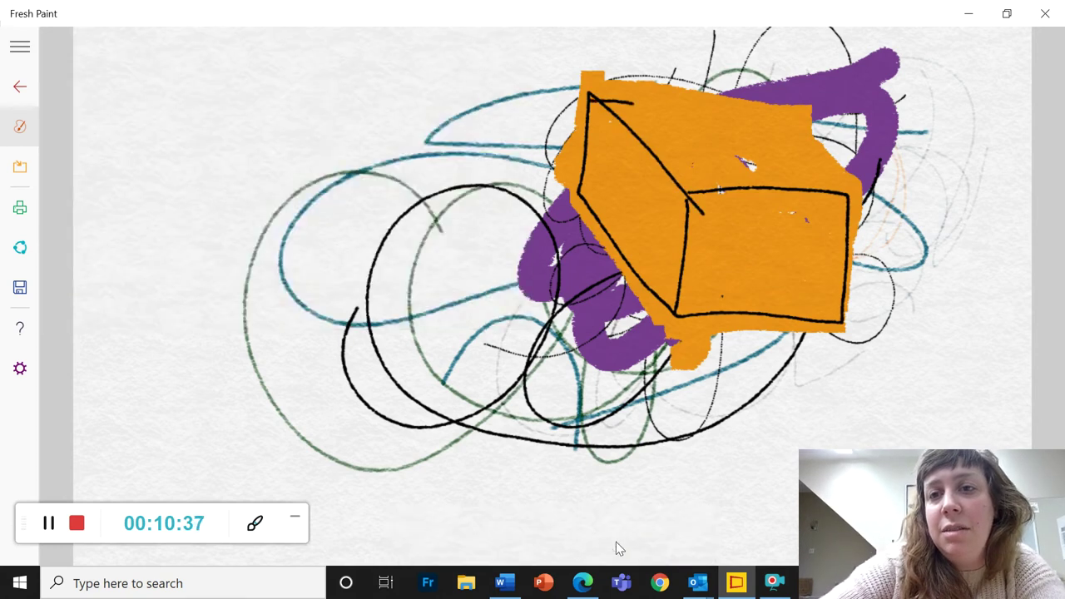
{"action": "mouse_move", "coordinate": [632, 103]}
{"action": "left_mouse_down"}
{"action": "mouse_move", "coordinate": [798, 127]}
{"action": "mouse_move", "coordinate": [848, 193]}
{"action": "left_mouse_up"}
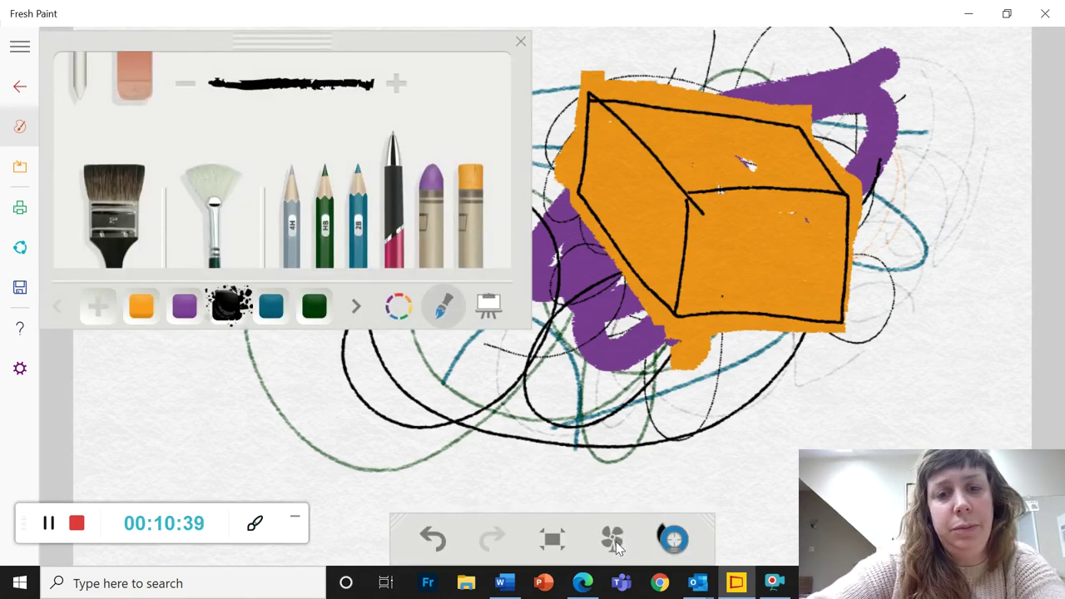
{"action": "left_click", "coordinate": [433, 539]}
{"action": "mouse_move", "coordinate": [842, 196]}
{"action": "left_mouse_down"}
{"action": "mouse_move", "coordinate": [758, 120]}
{"action": "mouse_move", "coordinate": [666, 100]}
{"action": "left_mouse_up"}
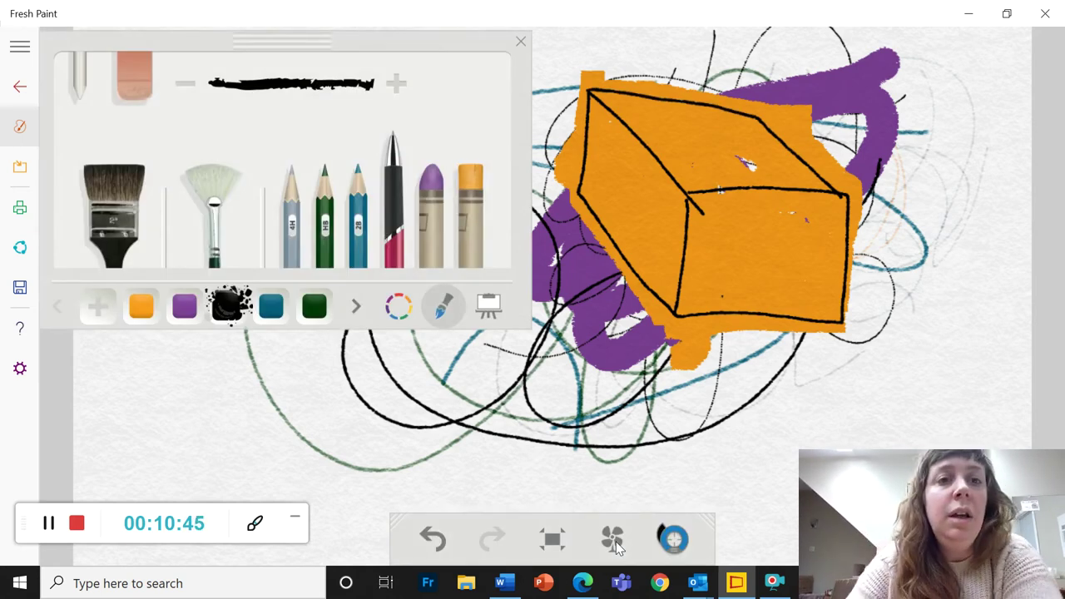
Paint thick pale green loops with the rounded crayon and overlap them with pink loops sweeping beneath the orange box.
{"action": "key", "text": "Right"}
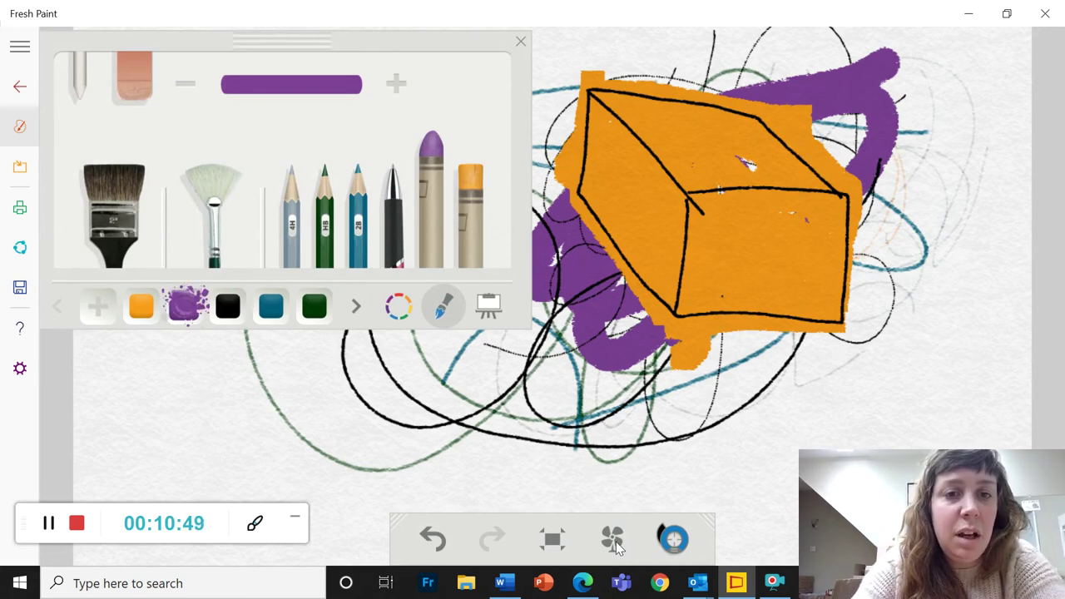
{"action": "key", "text": "c"}
{"action": "left_click", "coordinate": [421, 115]}
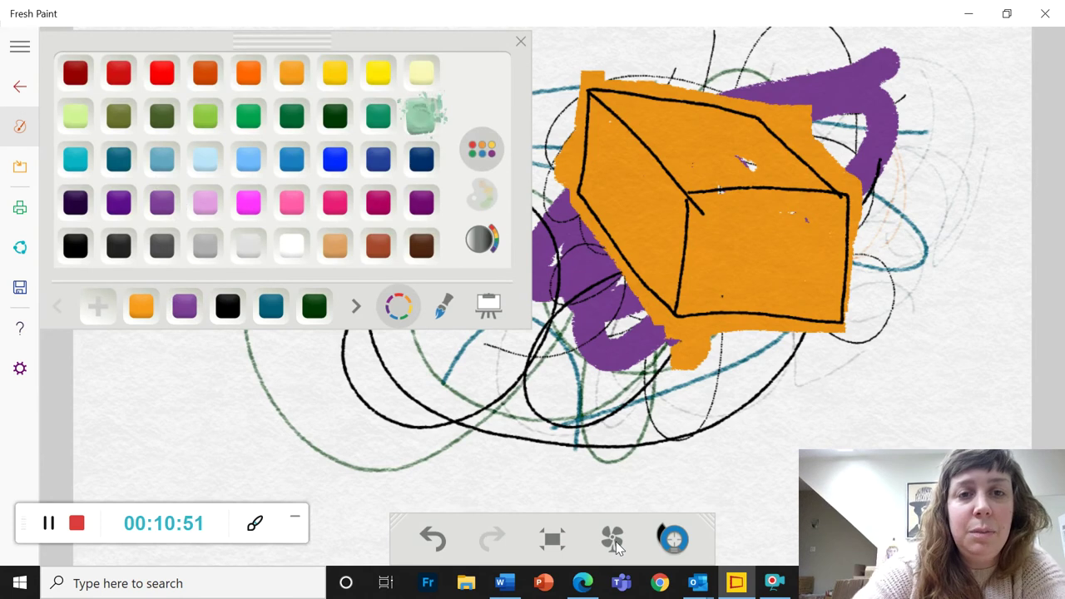
{"action": "mouse_move", "coordinate": [588, 427]}
{"action": "left_mouse_down"}
{"action": "mouse_move", "coordinate": [296, 378]}
{"action": "mouse_move", "coordinate": [467, 411]}
{"action": "mouse_move", "coordinate": [217, 397]}
{"action": "mouse_move", "coordinate": [410, 165]}
{"action": "mouse_move", "coordinate": [391, 205]}
{"action": "left_mouse_up"}
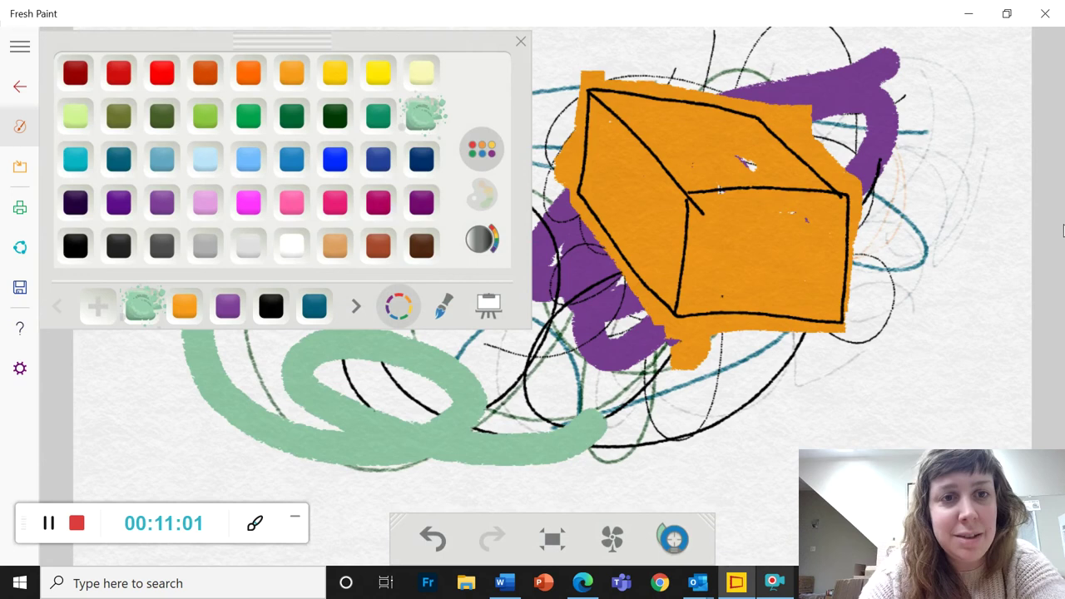
{"action": "left_click", "coordinate": [291, 202]}
{"action": "mouse_move", "coordinate": [884, 281]}
{"action": "left_mouse_down"}
{"action": "mouse_move", "coordinate": [881, 303]}
{"action": "mouse_move", "coordinate": [296, 324]}
{"action": "mouse_move", "coordinate": [359, 175]}
{"action": "mouse_move", "coordinate": [266, 116]}
{"action": "mouse_move", "coordinate": [116, 167]}
{"action": "mouse_move", "coordinate": [283, 478]}
{"action": "mouse_move", "coordinate": [365, 308]}
{"action": "mouse_move", "coordinate": [237, 241]}
{"action": "left_mouse_up"}
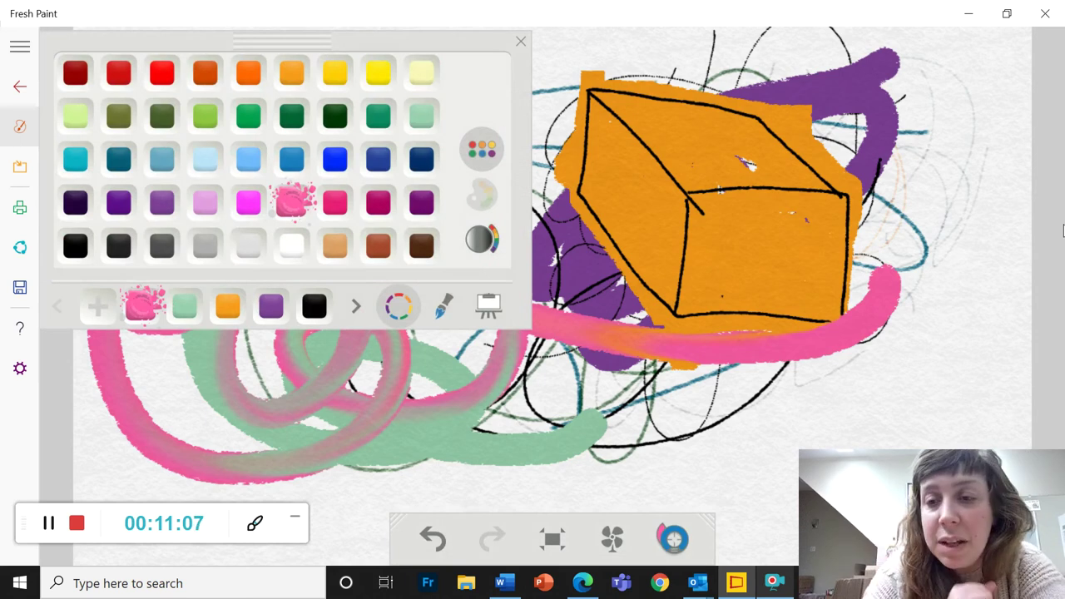
Extend the thick pink crayon loops across the canvas and add a dark magenta band above the orange box.
{"action": "mouse_move", "coordinate": [965, 245]}
{"action": "left_mouse_down"}
{"action": "mouse_move", "coordinate": [957, 345]}
{"action": "mouse_move", "coordinate": [445, 490]}
{"action": "mouse_move", "coordinate": [541, 487]}
{"action": "mouse_move", "coordinate": [466, 350]}
{"action": "mouse_move", "coordinate": [478, 208]}
{"action": "mouse_move", "coordinate": [266, 67]}
{"action": "mouse_move", "coordinate": [125, 282]}
{"action": "mouse_move", "coordinate": [166, 34]}
{"action": "mouse_move", "coordinate": [191, 141]}
{"action": "left_mouse_up"}
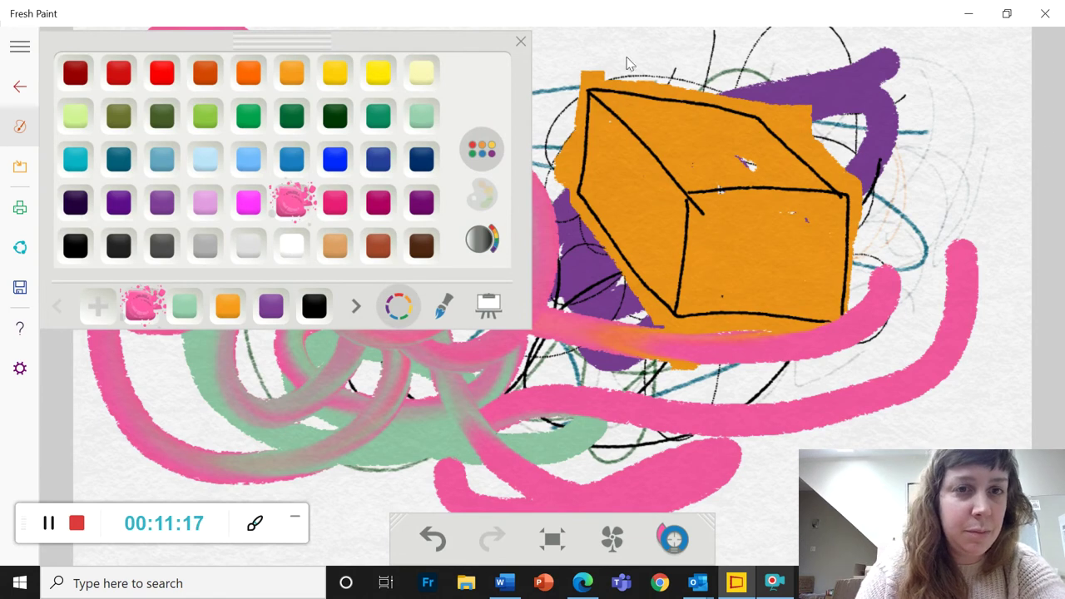
{"action": "left_click", "coordinate": [379, 203]}
{"action": "mouse_move", "coordinate": [541, 58]}
{"action": "left_mouse_down"}
{"action": "mouse_move", "coordinate": [784, 42]}
{"action": "mouse_move", "coordinate": [882, 171]}
{"action": "left_mouse_up"}
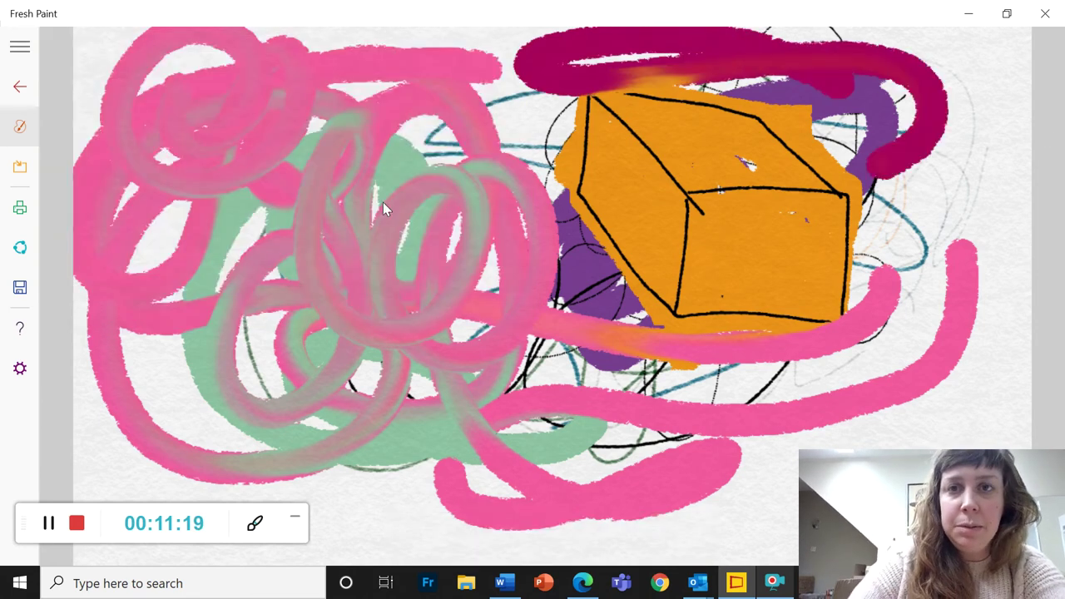
Reduce the rounded crayon to its thinnest width and scribble magenta strokes inside the front face of the orange box.
{"action": "left_click", "coordinate": [443, 306]}
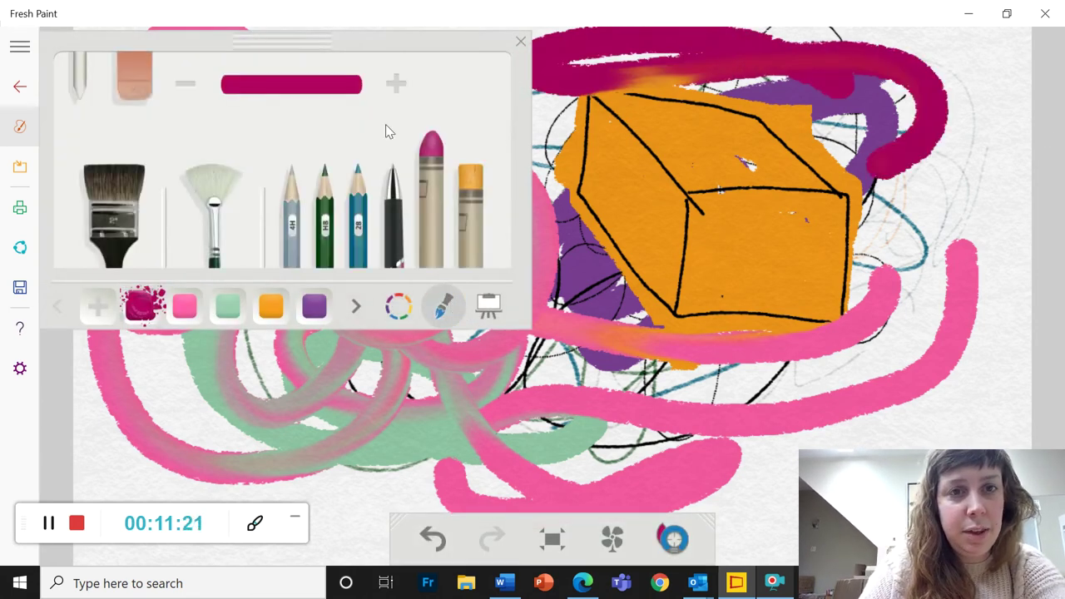
{"action": "left_click", "coordinate": [185, 84]}
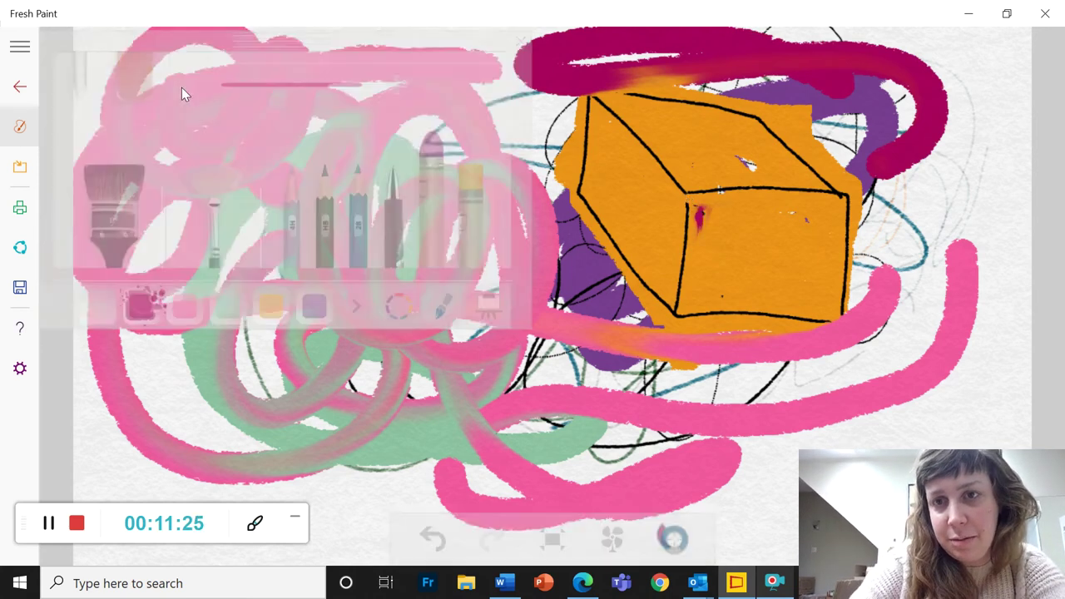
{"action": "left_click_drag", "start_coordinate": [698, 199], "coordinate": [706, 256]}
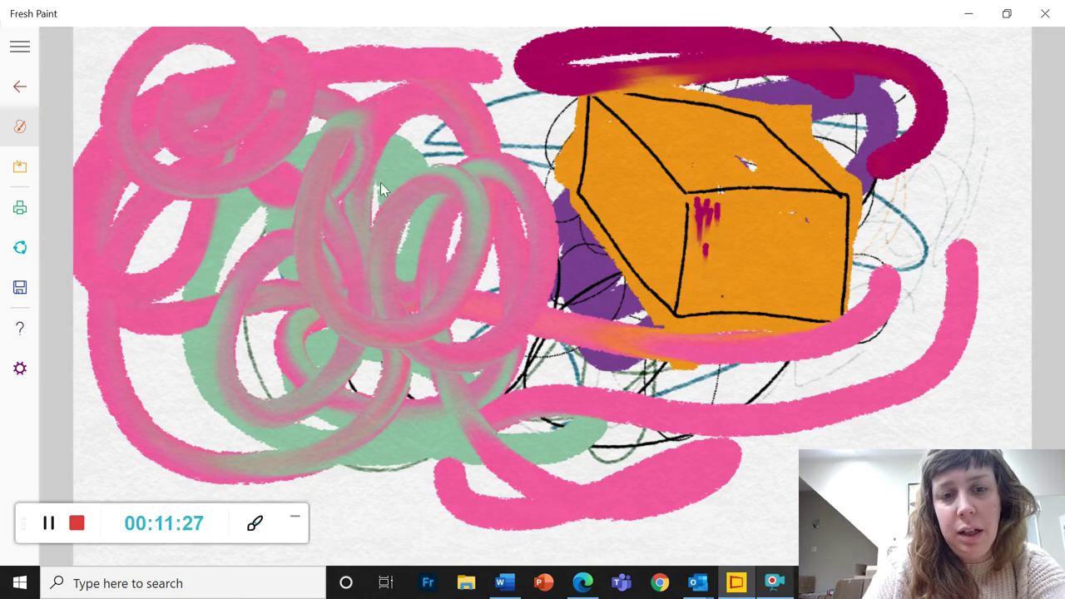
{"action": "left_click", "coordinate": [619, 541]}
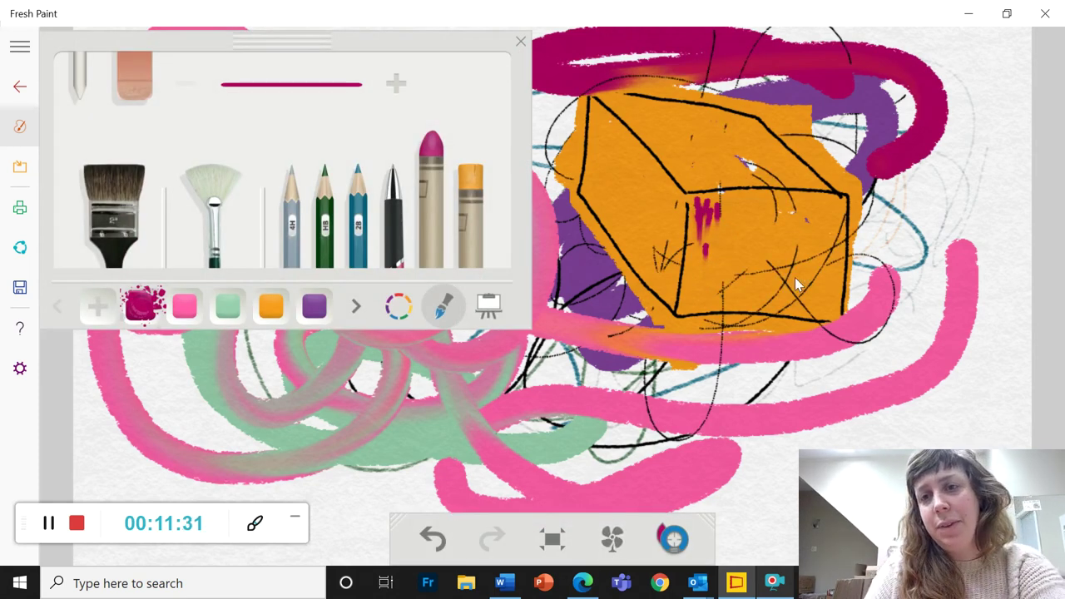
{"action": "left_click", "coordinate": [655, 219]}
{"action": "mouse_move", "coordinate": [699, 239]}
{"action": "left_mouse_down"}
{"action": "mouse_move", "coordinate": [722, 194]}
{"action": "mouse_move", "coordinate": [805, 203]}
{"action": "mouse_move", "coordinate": [712, 225]}
{"action": "mouse_move", "coordinate": [689, 255]}
{"action": "mouse_move", "coordinate": [707, 224]}
{"action": "mouse_move", "coordinate": [807, 260]}
{"action": "mouse_move", "coordinate": [724, 243]}
{"action": "left_mouse_up"}
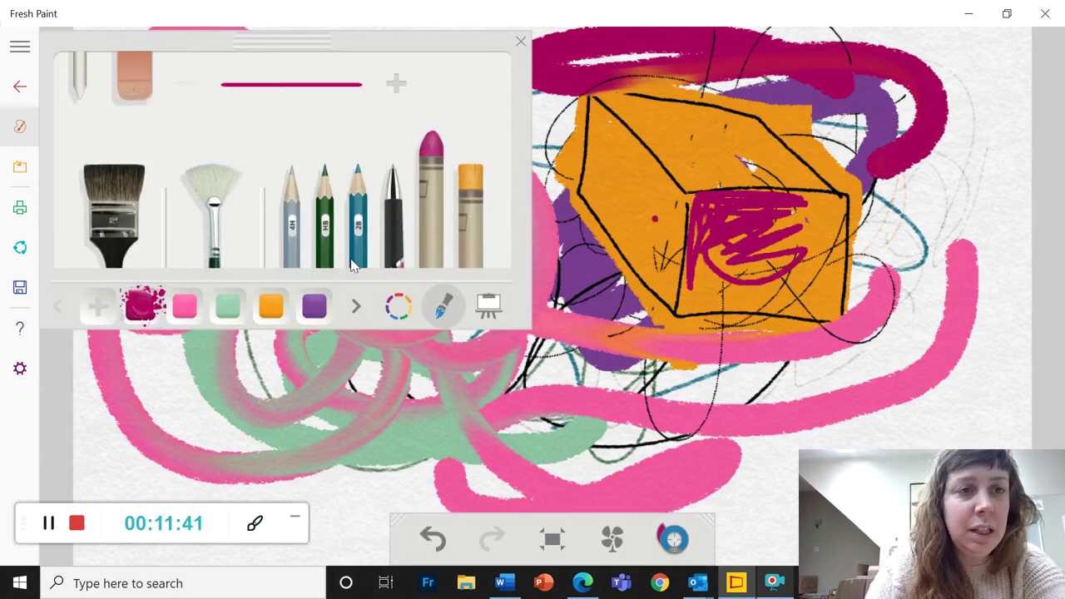
Work over the magenta scribble on the box's front face with the blending tool and partly remove it with the eraser.
{"action": "left_click", "coordinate": [79, 66]}
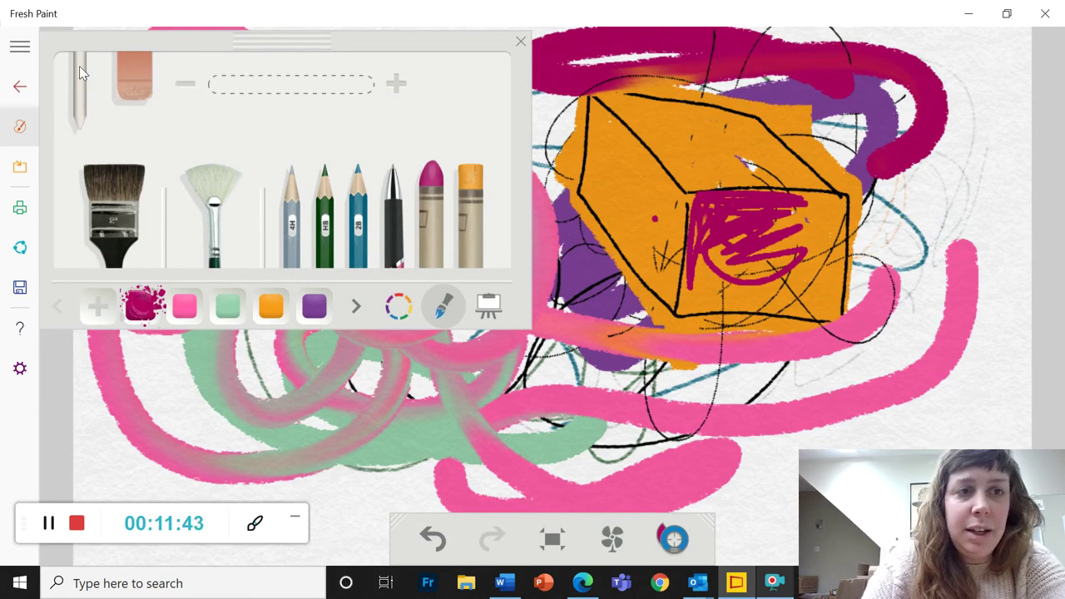
{"action": "mouse_move", "coordinate": [707, 237]}
{"action": "left_mouse_down"}
{"action": "mouse_move", "coordinate": [707, 315]}
{"action": "mouse_move", "coordinate": [742, 339]}
{"action": "mouse_move", "coordinate": [783, 291]}
{"action": "left_mouse_up"}
{"action": "left_click", "coordinate": [133, 82]}
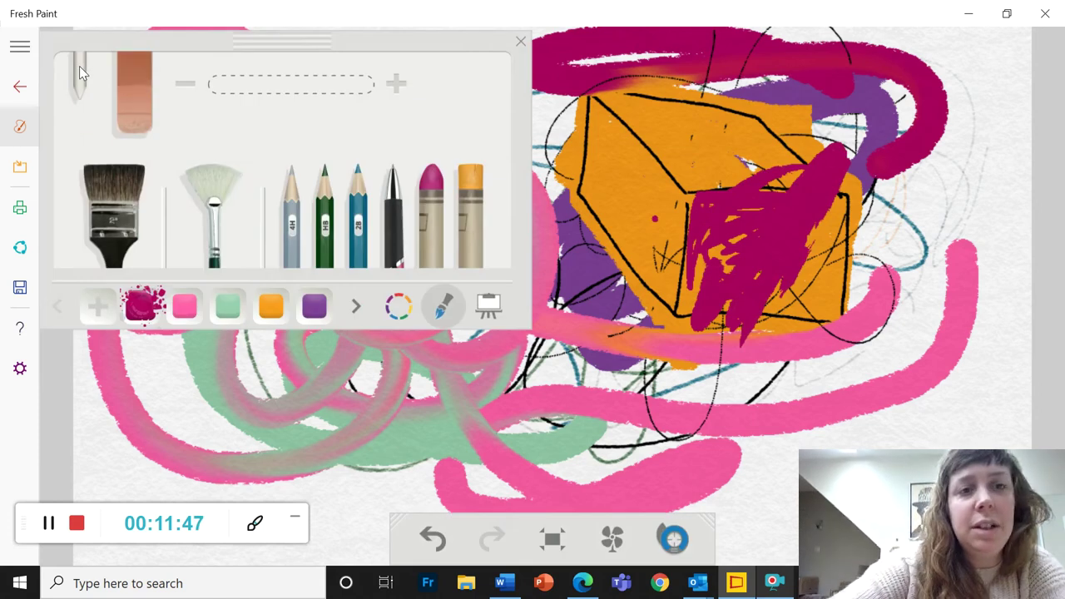
{"action": "mouse_move", "coordinate": [707, 185]}
{"action": "left_mouse_down"}
{"action": "mouse_move", "coordinate": [832, 182]}
{"action": "mouse_move", "coordinate": [700, 201]}
{"action": "mouse_move", "coordinate": [748, 250]}
{"action": "mouse_move", "coordinate": [732, 283]}
{"action": "mouse_move", "coordinate": [748, 337]}
{"action": "left_mouse_up"}
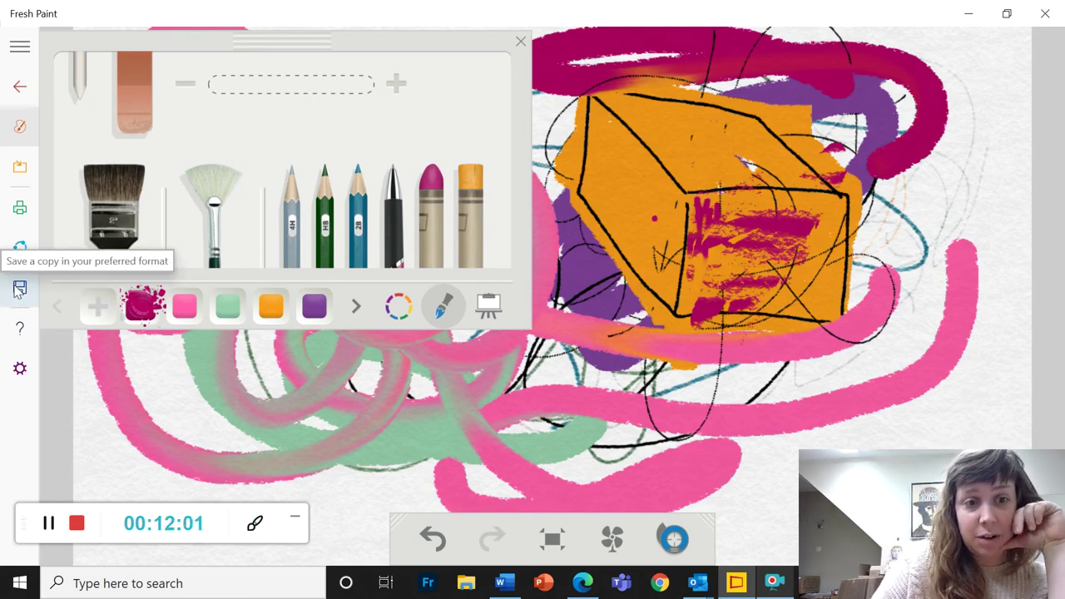
Save a copy of the painting as "demo" in PNG format in the Pictures folder.
{"action": "left_click", "coordinate": [20, 290]}
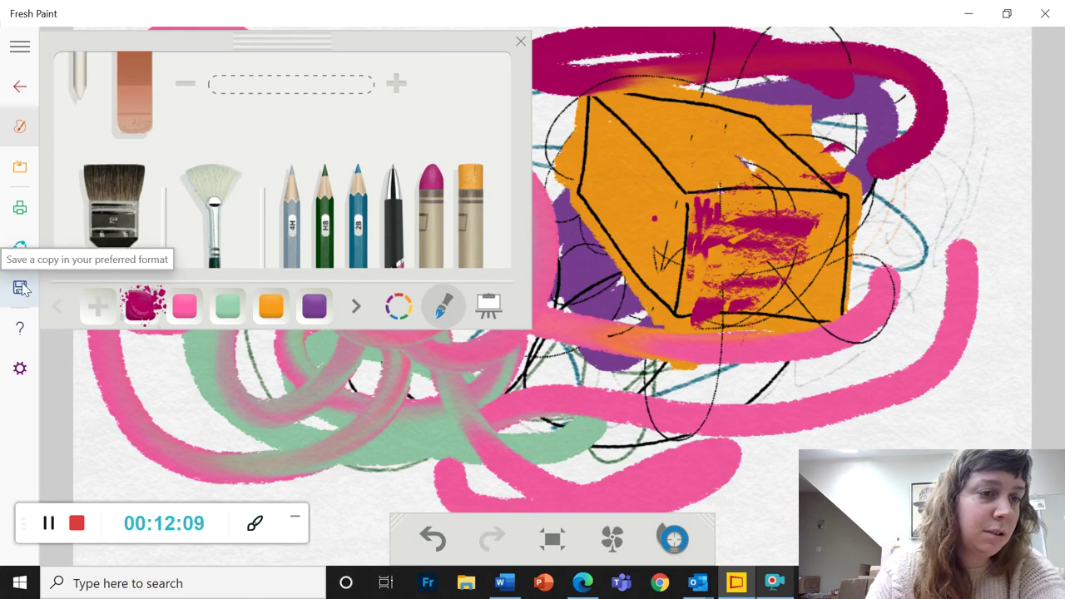
{"action": "left_click", "coordinate": [20, 288]}
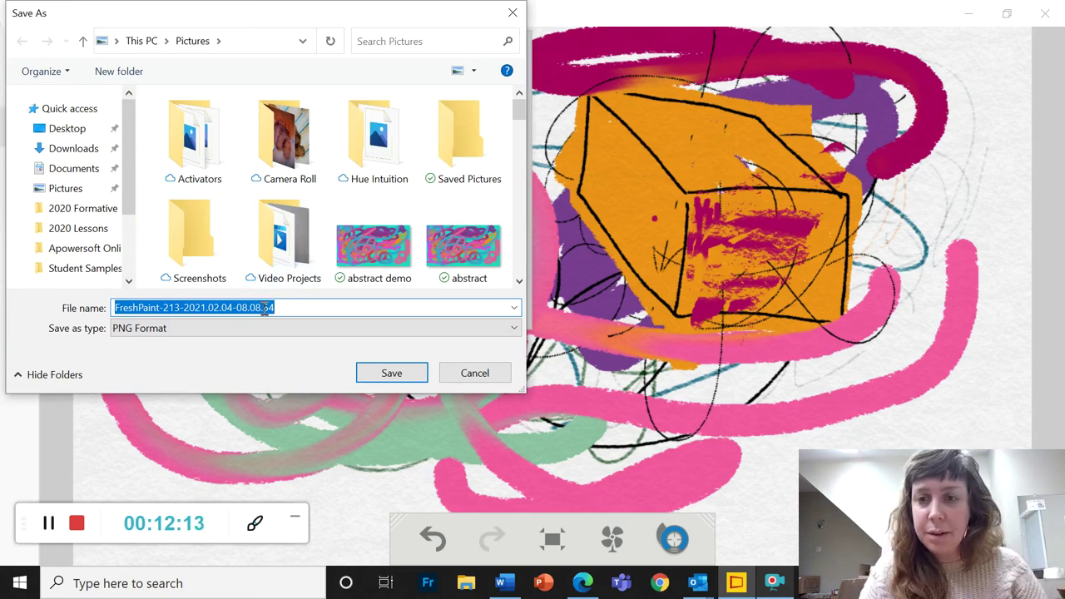
{"action": "type", "text": "demo"}
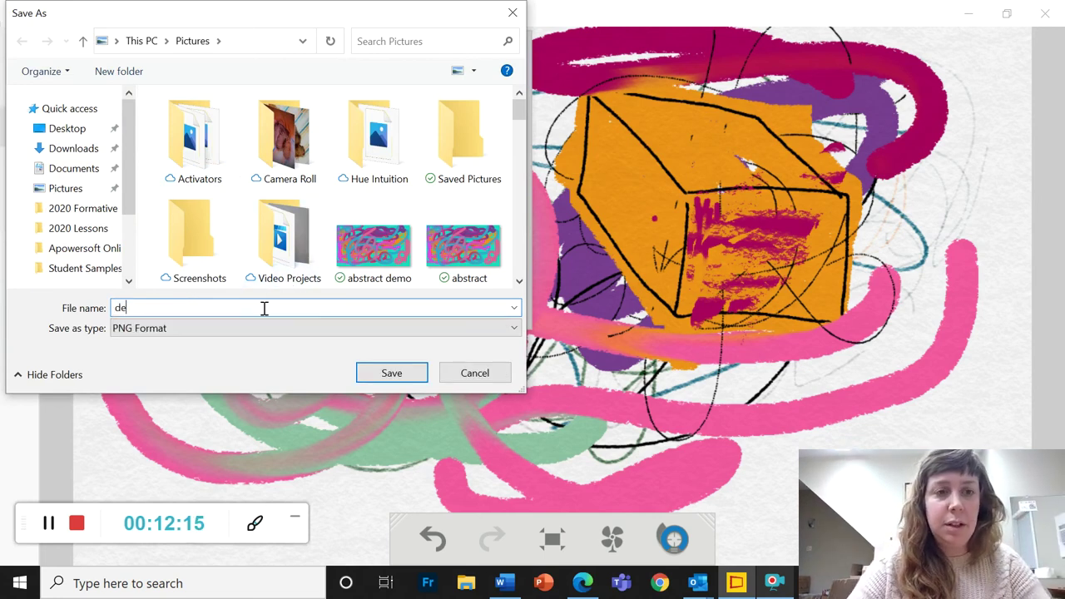
{"action": "left_click", "coordinate": [413, 377]}
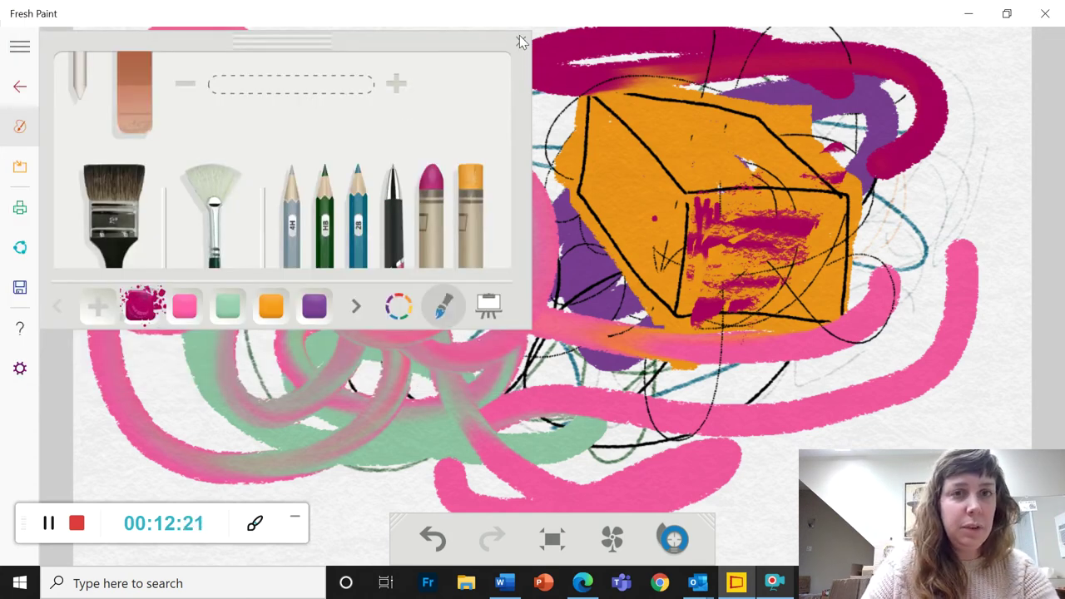
Leave the current painting for the gallery and start a new painting on a Fresh Canvas.
{"action": "left_click", "coordinate": [20, 90]}
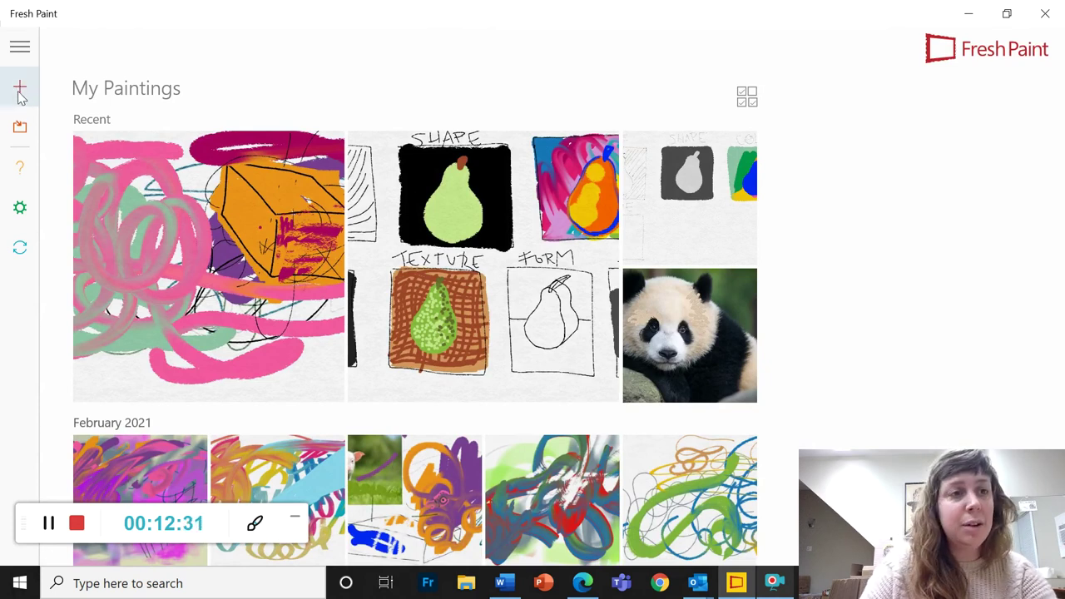
{"action": "left_click", "coordinate": [20, 89]}
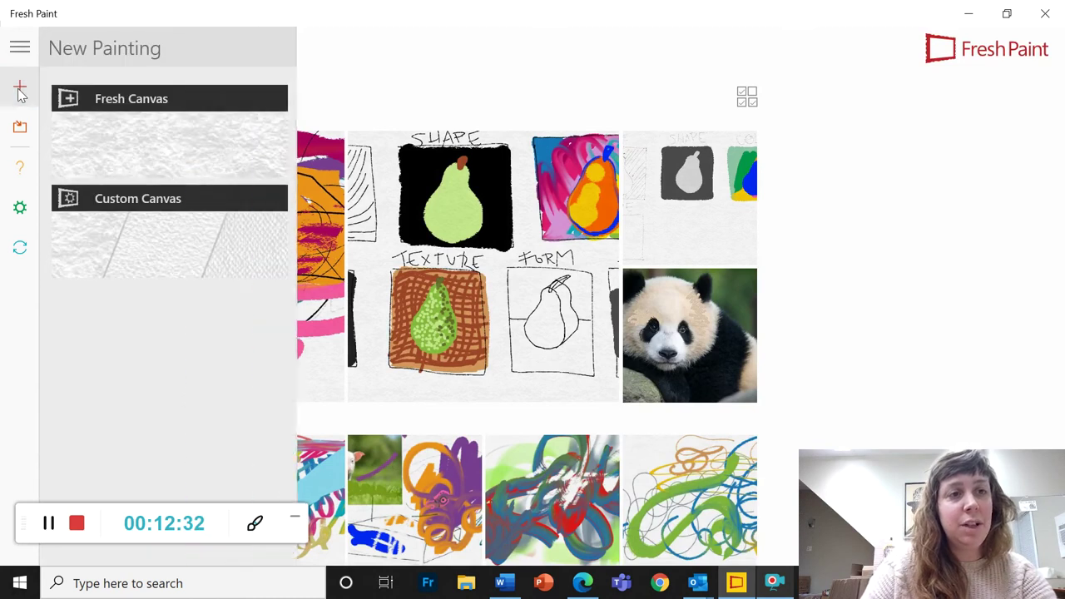
{"action": "left_click", "coordinate": [140, 138]}
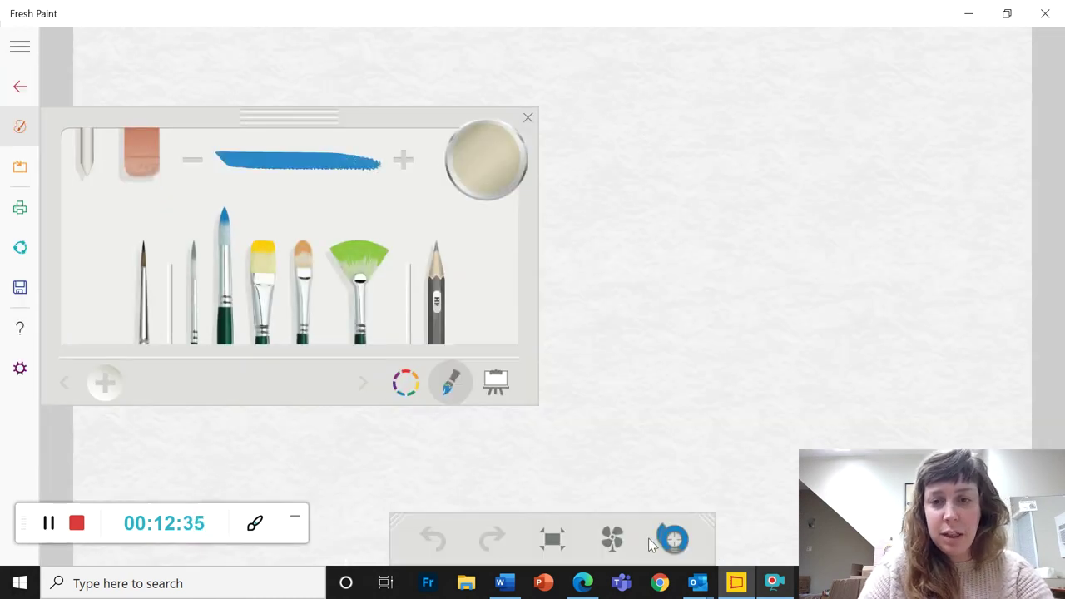
Switch to Chrome and run a Google image search for "baby monkey" in a new tab.
{"action": "left_click", "coordinate": [660, 585]}
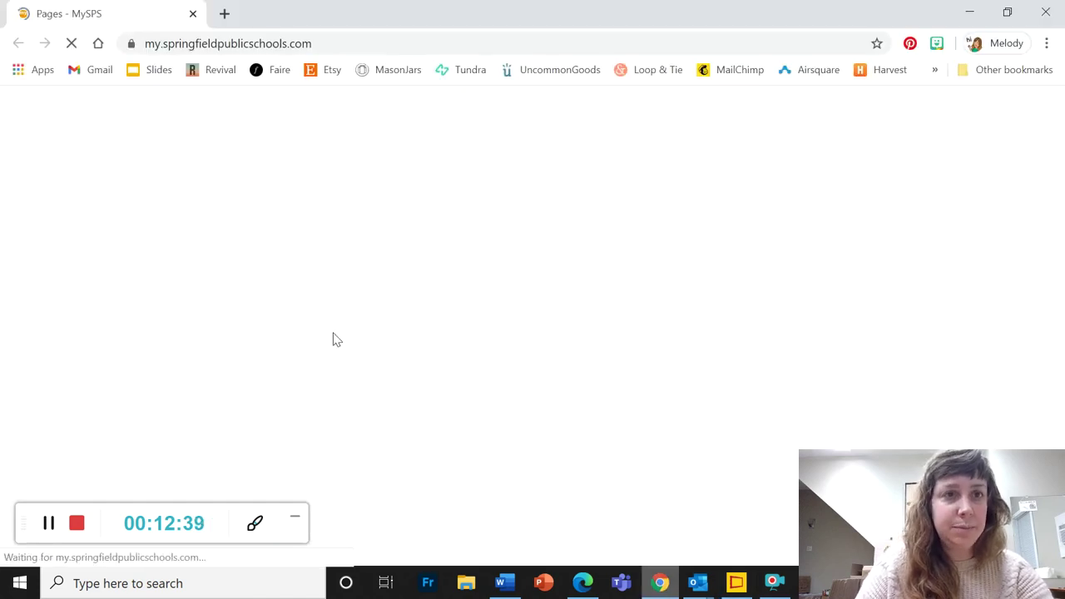
{"action": "left_click", "coordinate": [224, 14]}
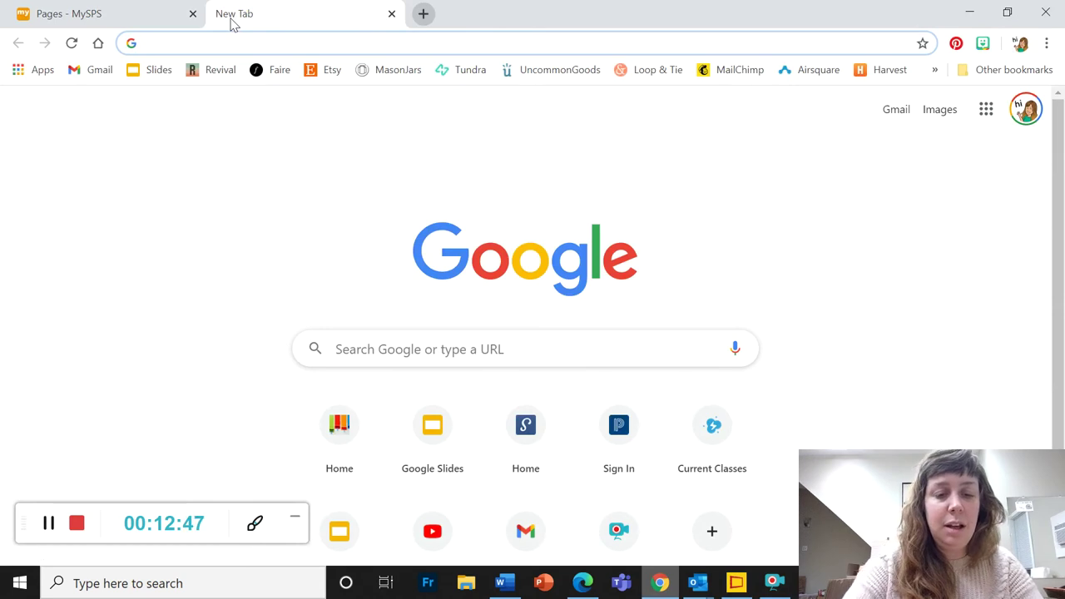
{"action": "type", "text": "baby monke"}
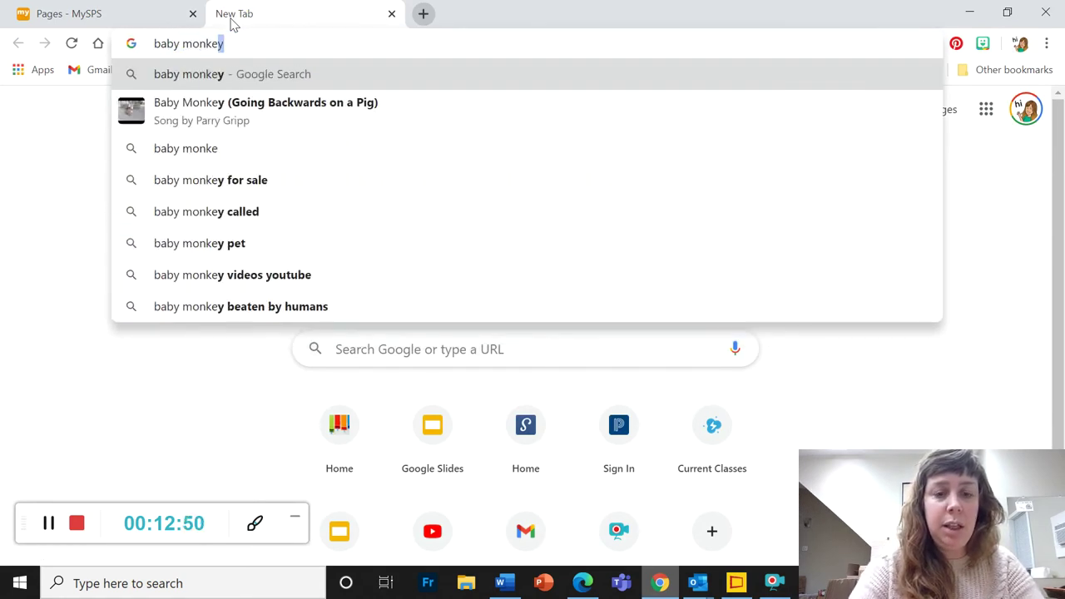
{"action": "key", "text": "Return"}
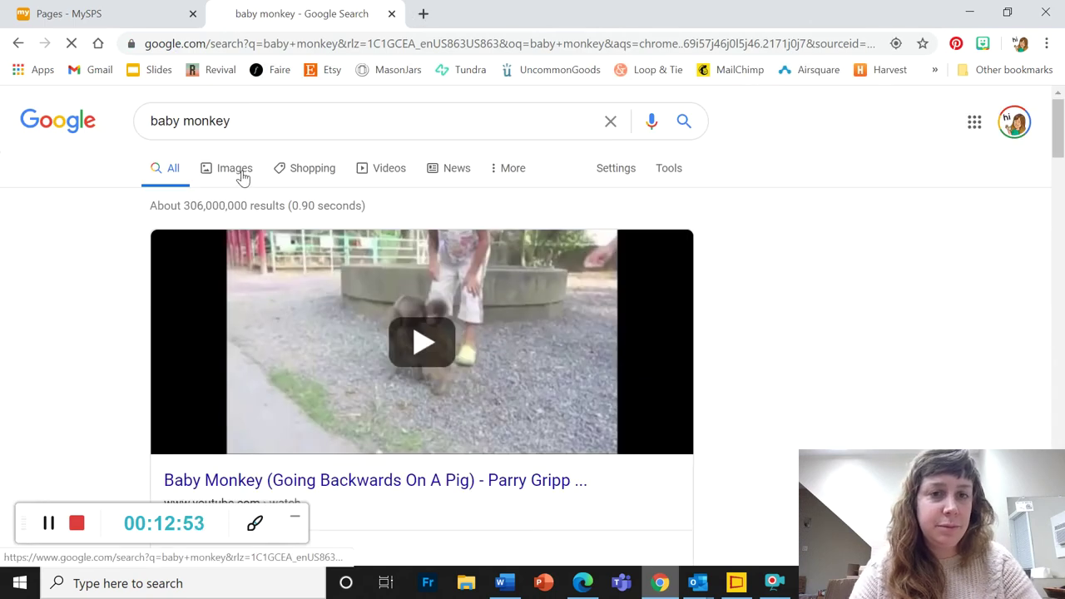
{"action": "left_click", "coordinate": [239, 171]}
Browse the baby monkey image results and preview candidate photos to compare as a painting reference.
{"action": "scroll", "coordinate": [562, 360], "scroll_direction": "down", "scroll_amount": 2}
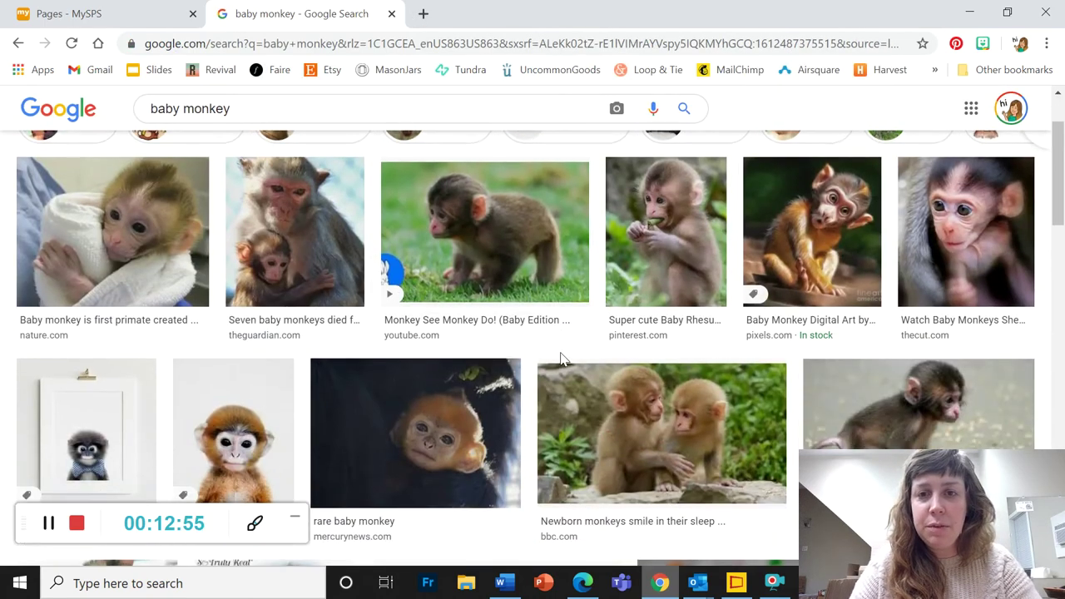
{"action": "left_click", "coordinate": [689, 250]}
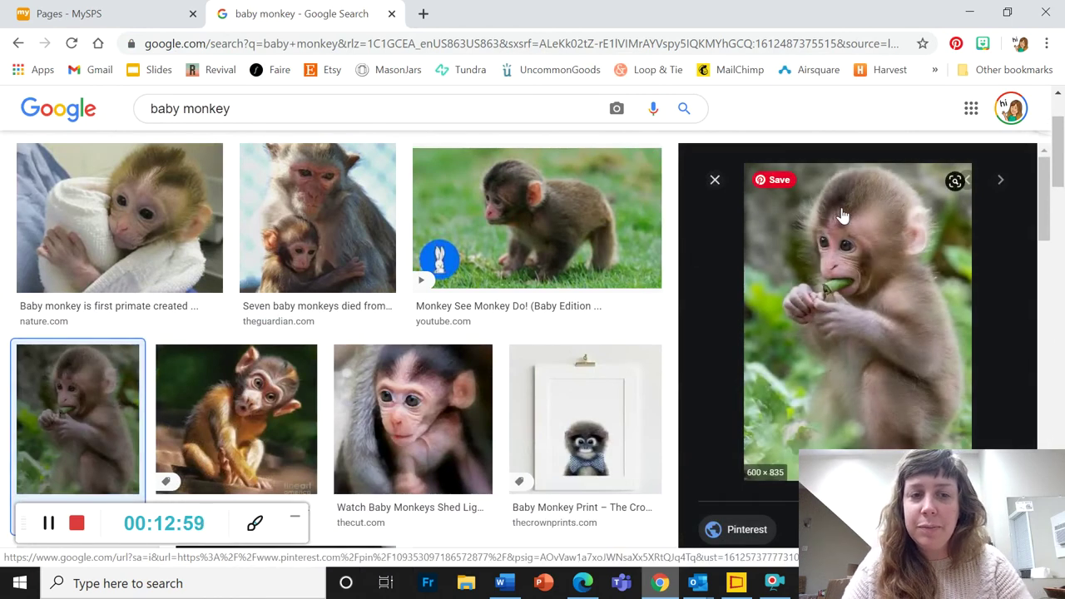
{"action": "left_click", "coordinate": [248, 421]}
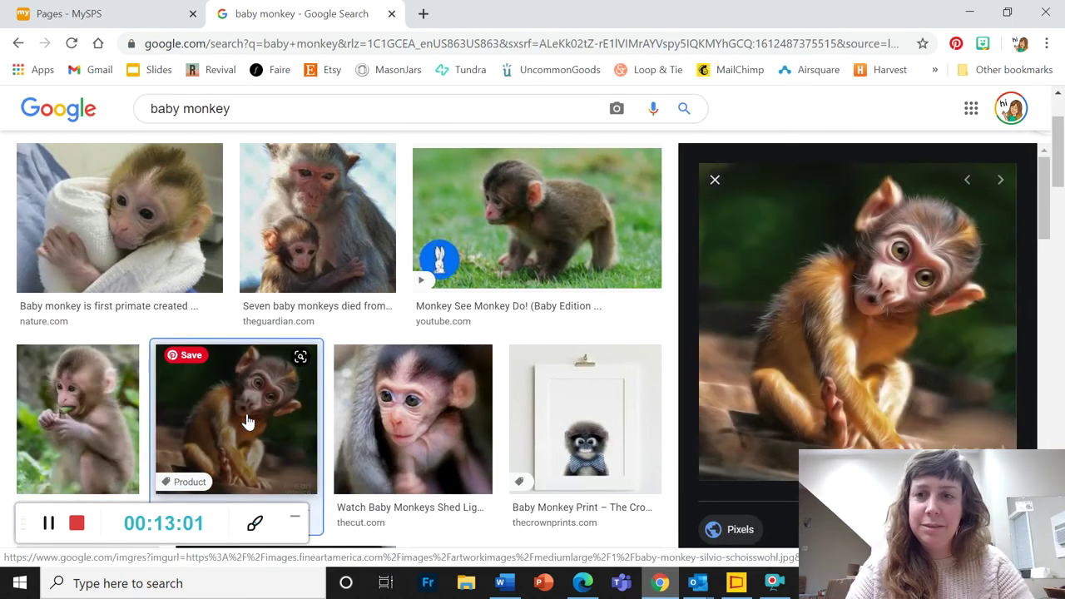
{"action": "scroll", "coordinate": [530, 228], "scroll_direction": "up", "scroll_amount": 1}
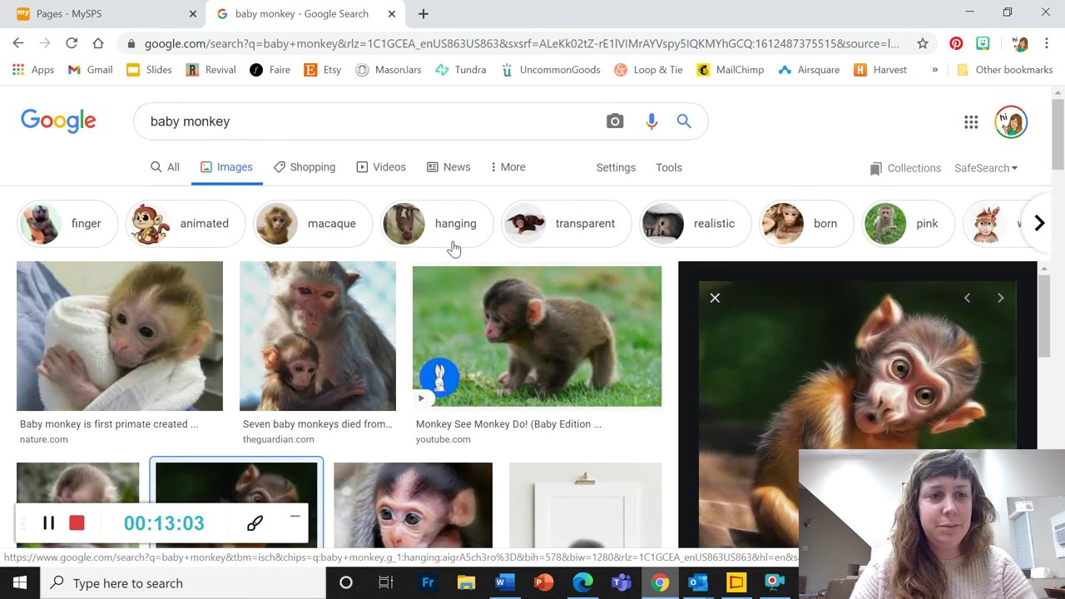
{"action": "scroll", "coordinate": [453, 247], "scroll_direction": "down", "scroll_amount": 2}
{"action": "scroll", "coordinate": [454, 247], "scroll_direction": "down", "scroll_amount": 1}
{"action": "left_click", "coordinate": [178, 269]}
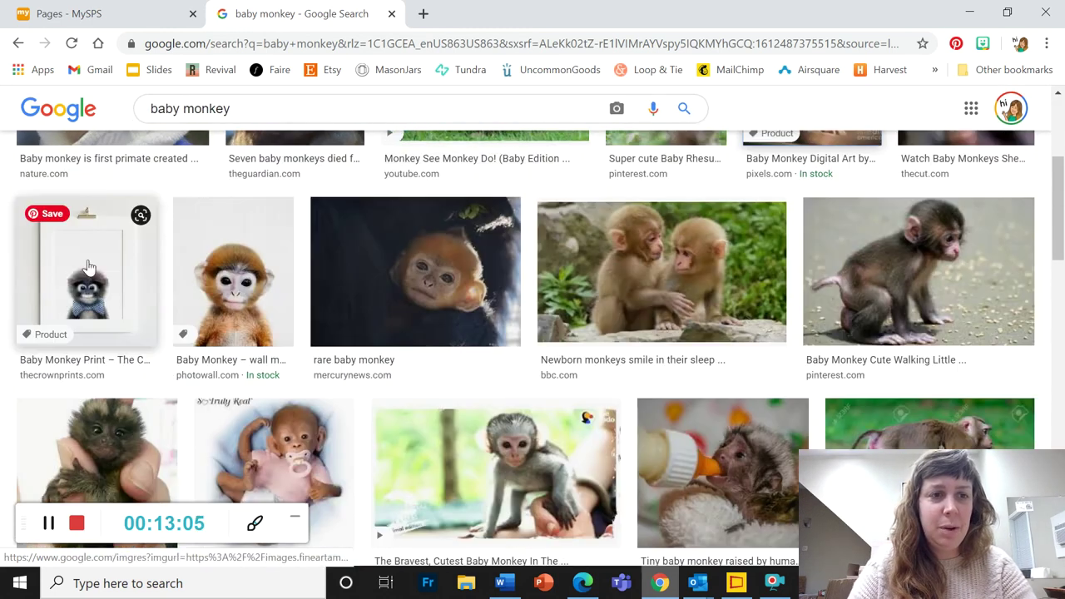
{"action": "scroll", "coordinate": [299, 298], "scroll_direction": "up", "scroll_amount": 3}
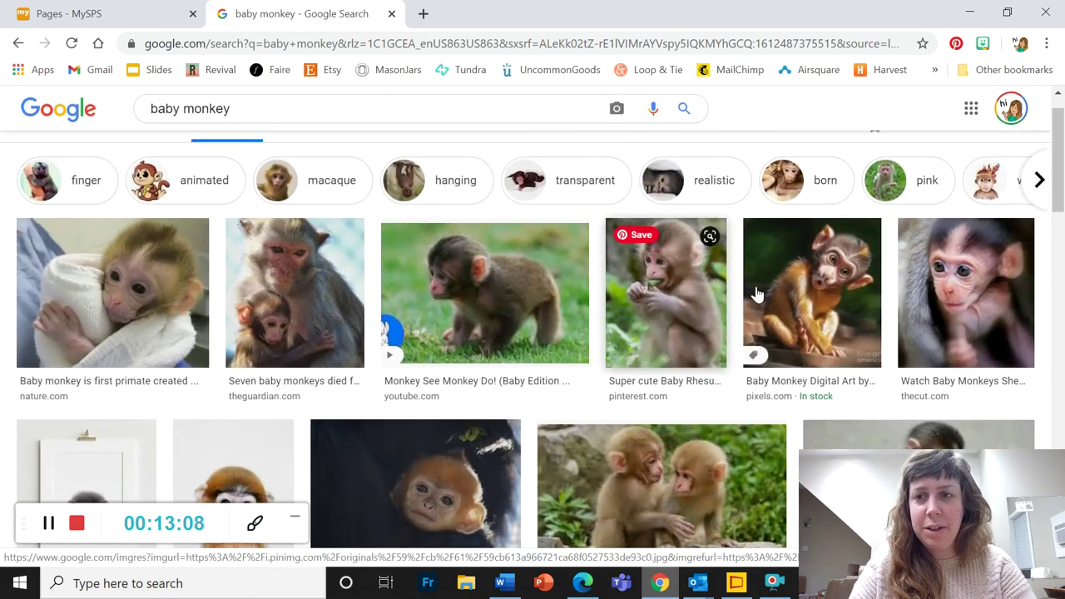
{"action": "scroll", "coordinate": [757, 294], "scroll_direction": "down", "scroll_amount": 1}
Save the photo of the seated baby monkey eating as JPEG "baby monkey" in the Pictures folder.
{"action": "left_click", "coordinate": [686, 299]}
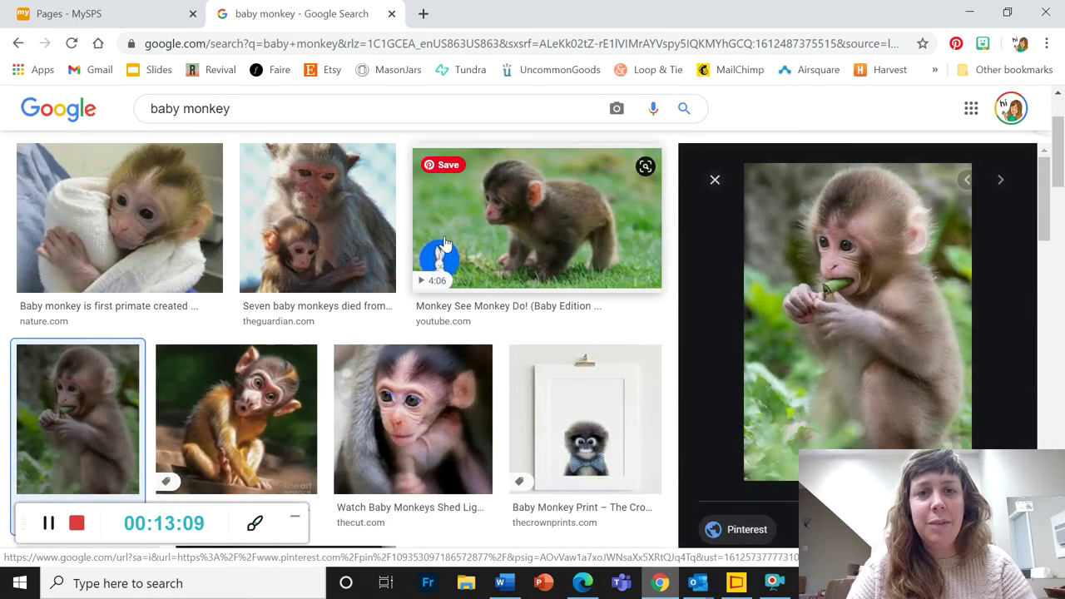
{"action": "right_click", "coordinate": [868, 256]}
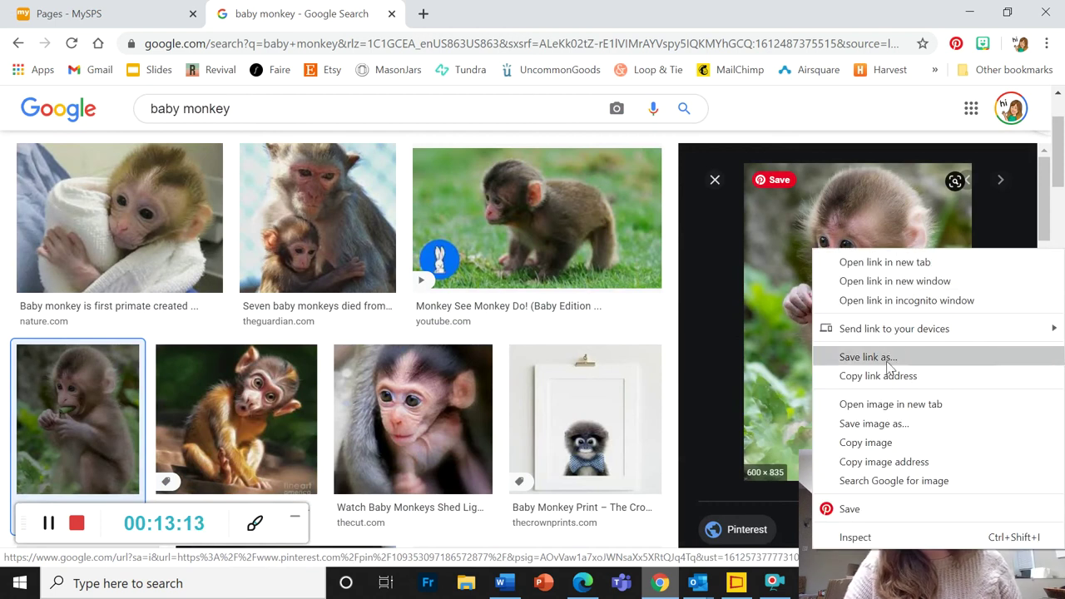
{"action": "left_click", "coordinate": [857, 424]}
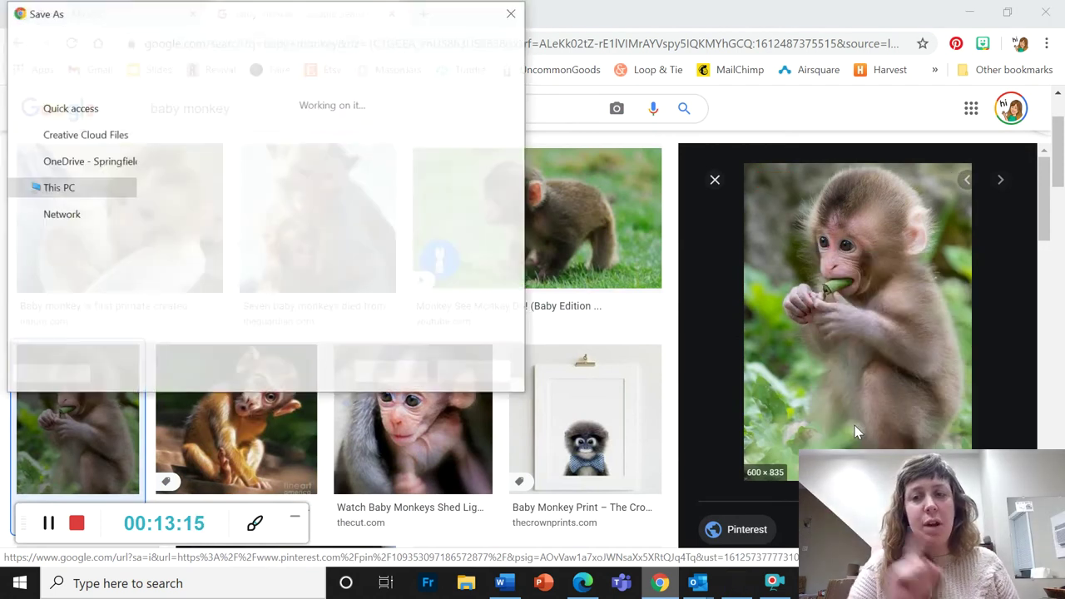
{"action": "type", "text": "baby monkey"}
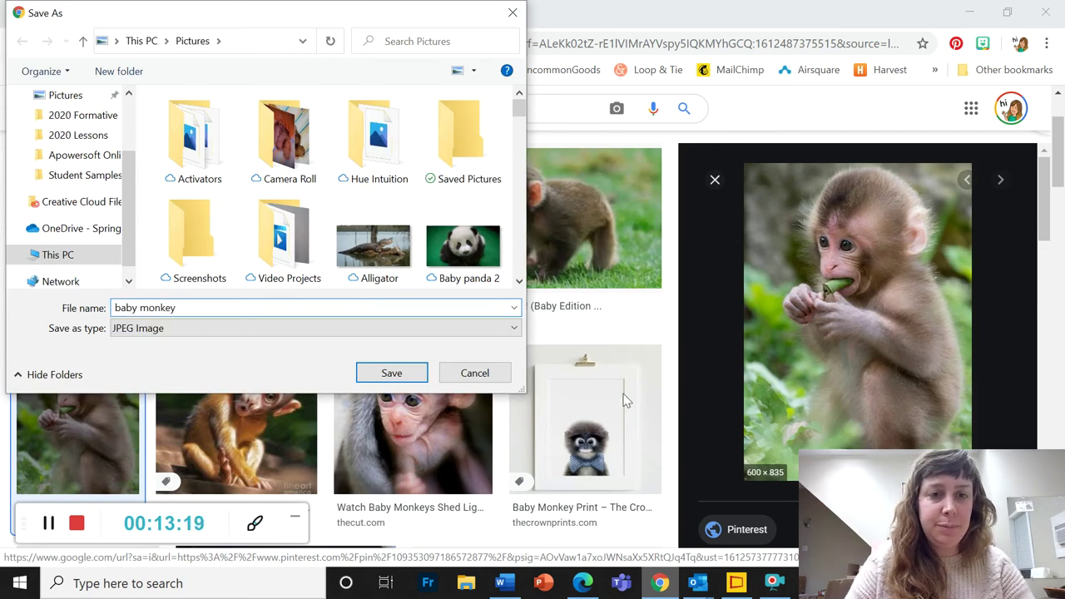
{"action": "left_click", "coordinate": [394, 374]}
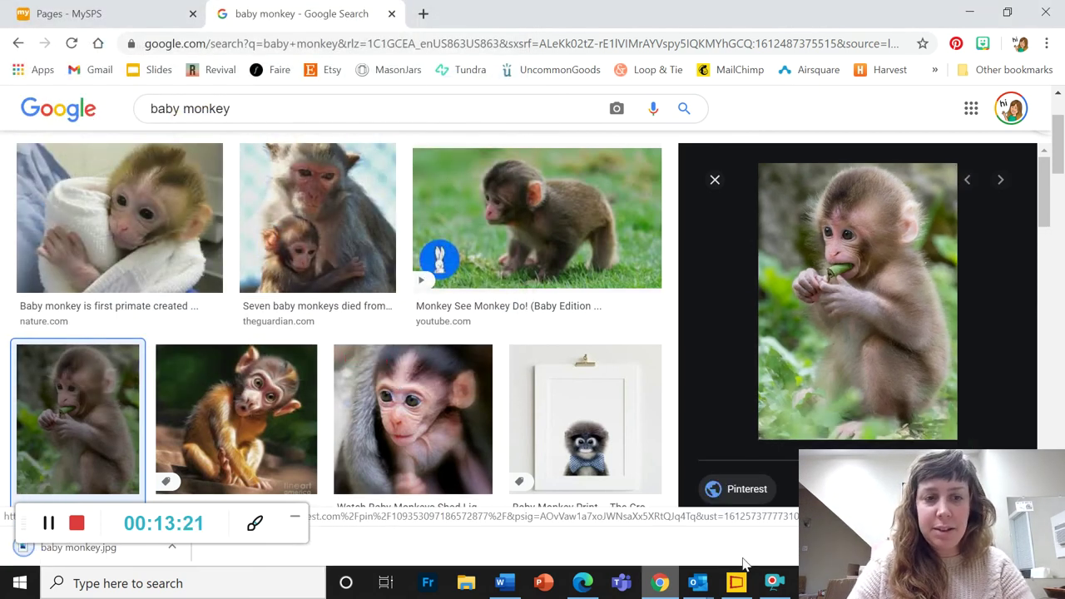
Switch to Fresh Paint and import the "baby monkey" photo from the Pictures folder onto the blank canvas.
{"action": "left_click", "coordinate": [735, 582]}
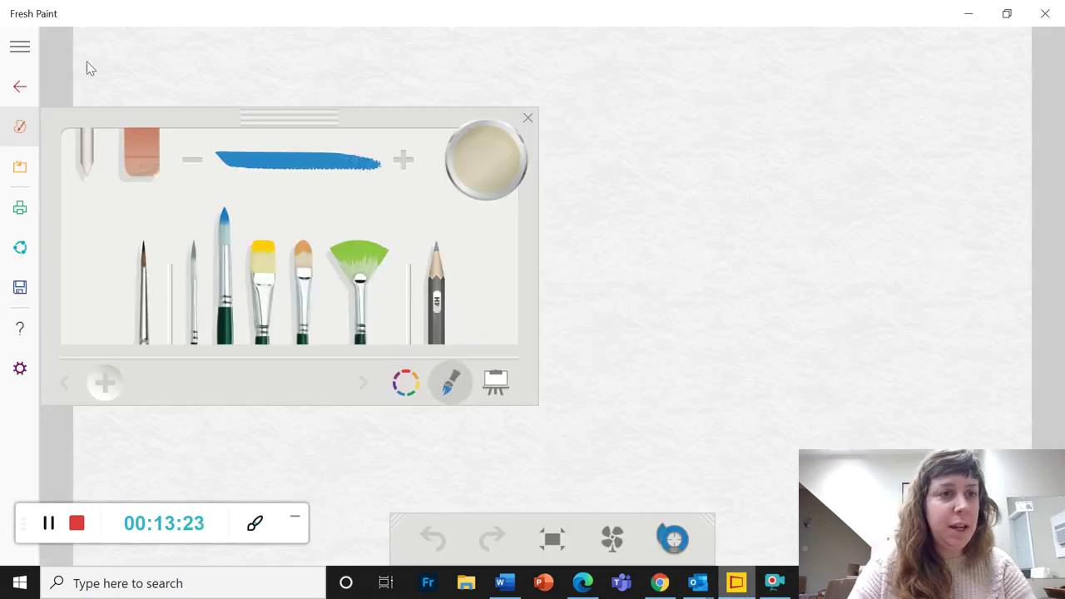
{"action": "left_click", "coordinate": [22, 170]}
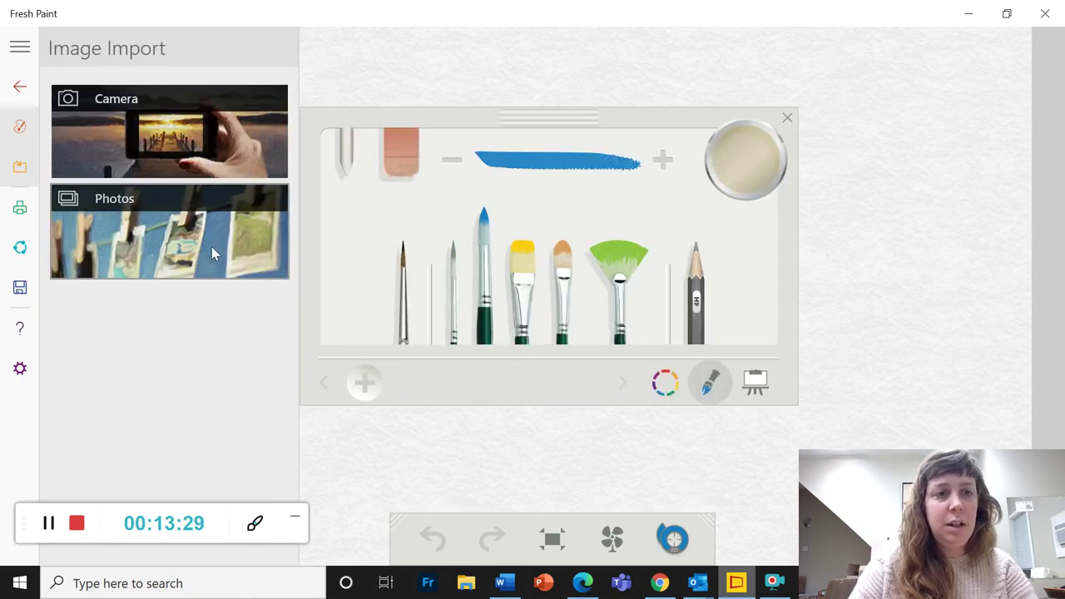
{"action": "left_click", "coordinate": [167, 231]}
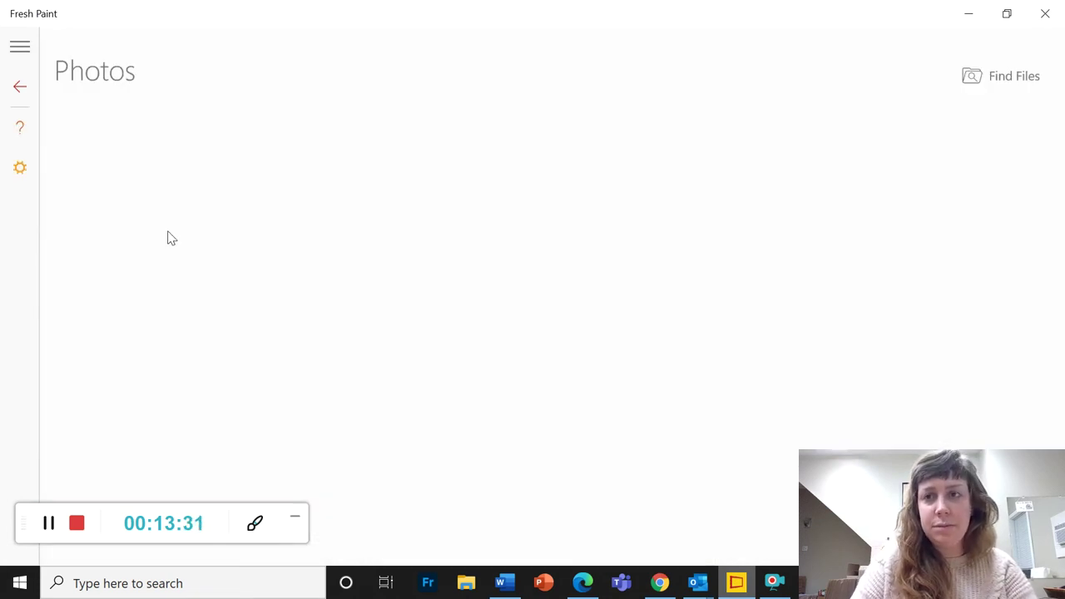
{"action": "left_click", "coordinate": [1003, 79]}
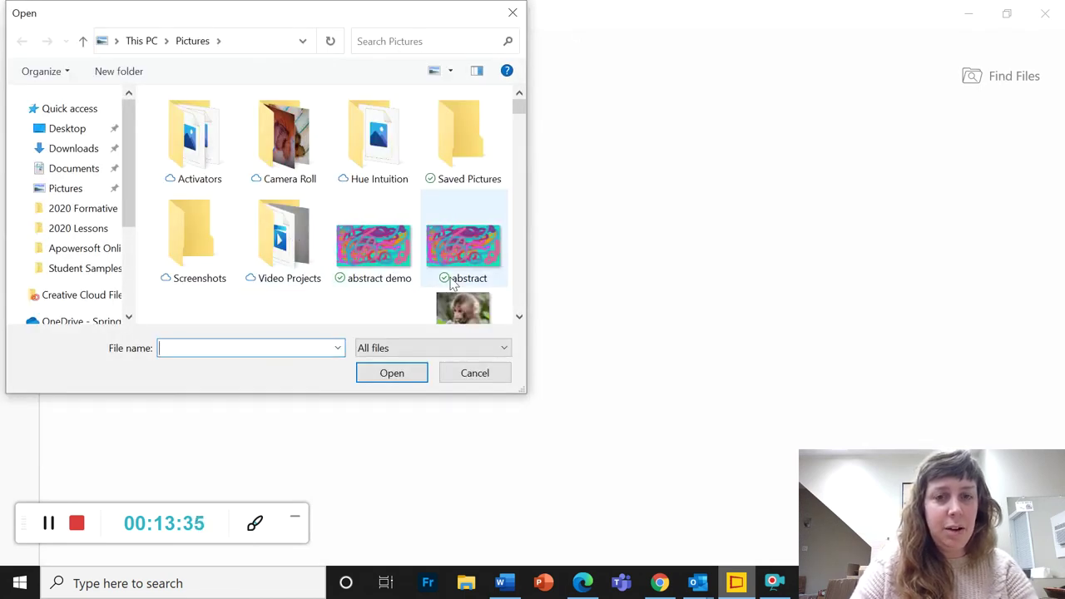
{"action": "scroll", "coordinate": [455, 285], "scroll_direction": "down", "scroll_amount": 1}
{"action": "left_click", "coordinate": [456, 271]}
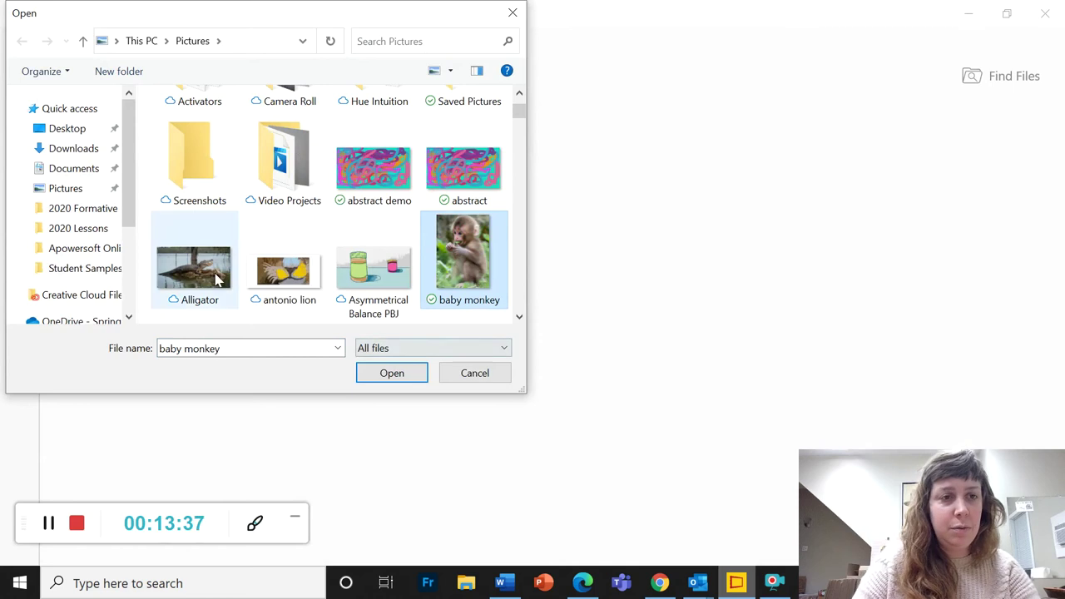
{"action": "left_click", "coordinate": [389, 372]}
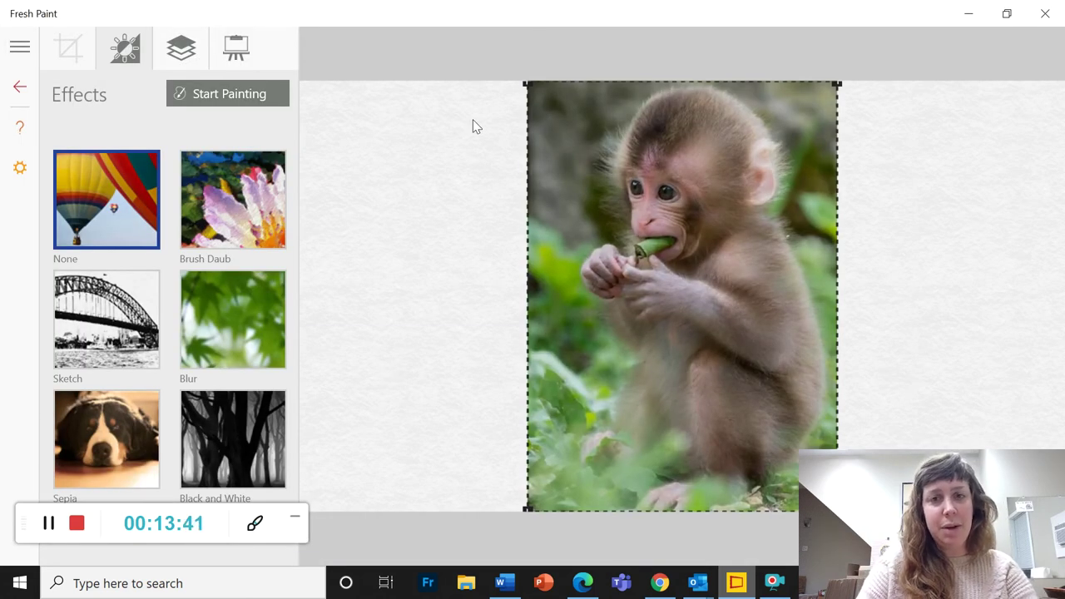
Try the Brush Daub, Blur, Sketch, Sepia and Black and White effects on the photo, and restore None.
{"action": "left_click", "coordinate": [210, 201]}
{"action": "left_click", "coordinate": [234, 318]}
{"action": "left_click", "coordinate": [117, 349]}
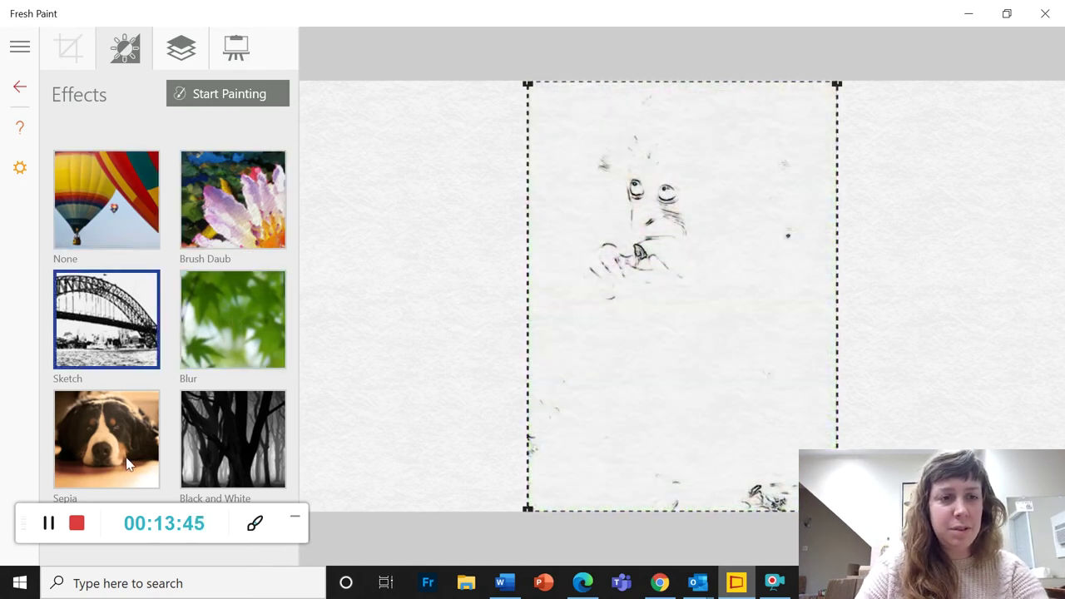
{"action": "left_click", "coordinate": [128, 464]}
{"action": "left_click", "coordinate": [259, 472]}
{"action": "left_click", "coordinate": [246, 306]}
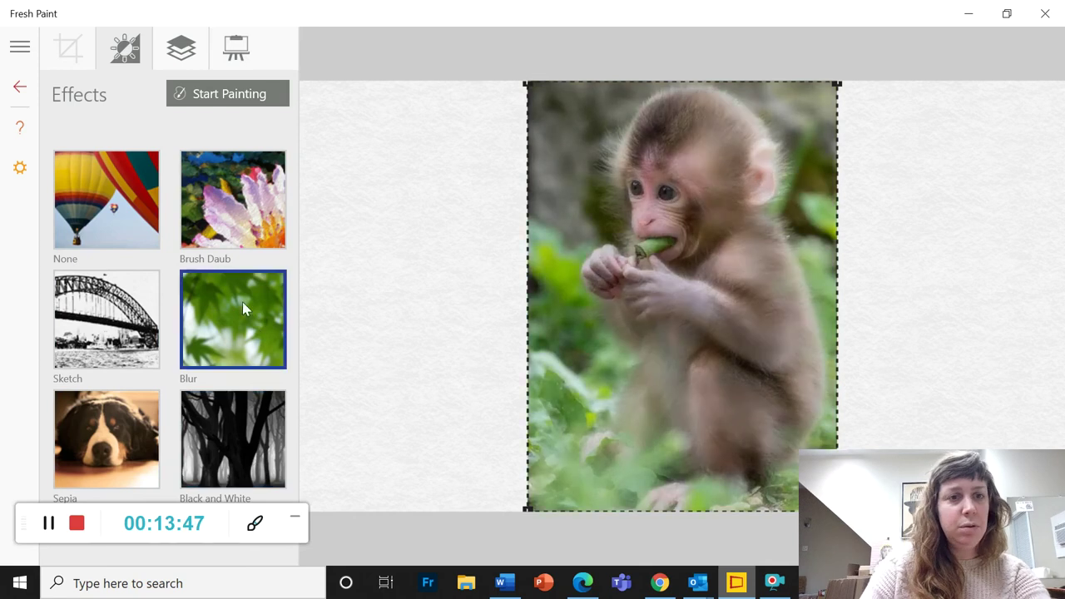
{"action": "left_click", "coordinate": [135, 213]}
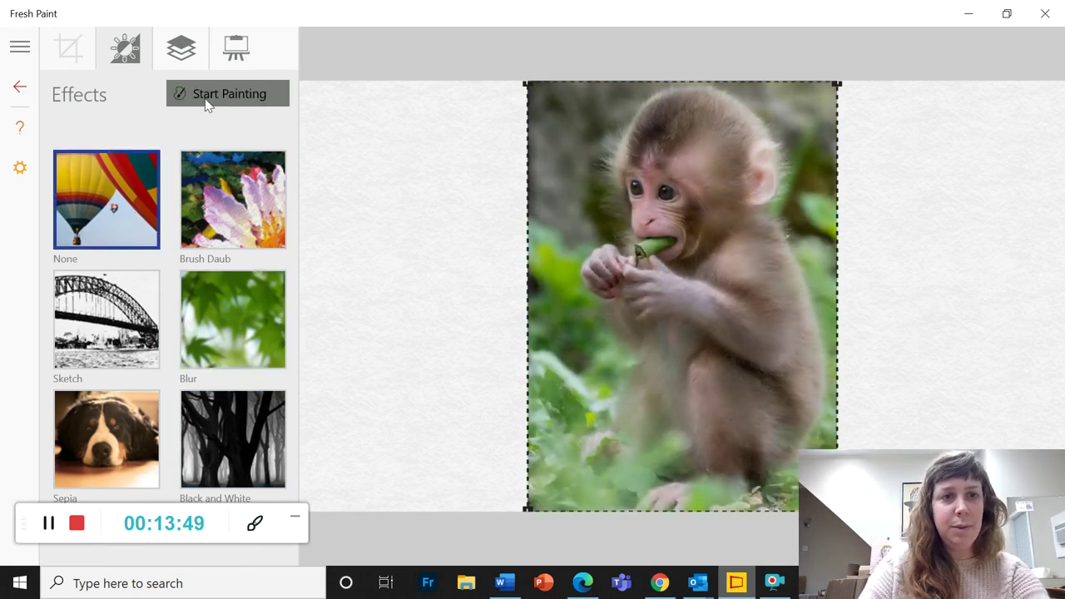
Try the Under Paint and As Paint import modes, with Watercolor, Pencil, Pen and Pastel as the medium.
{"action": "left_click", "coordinate": [178, 56]}
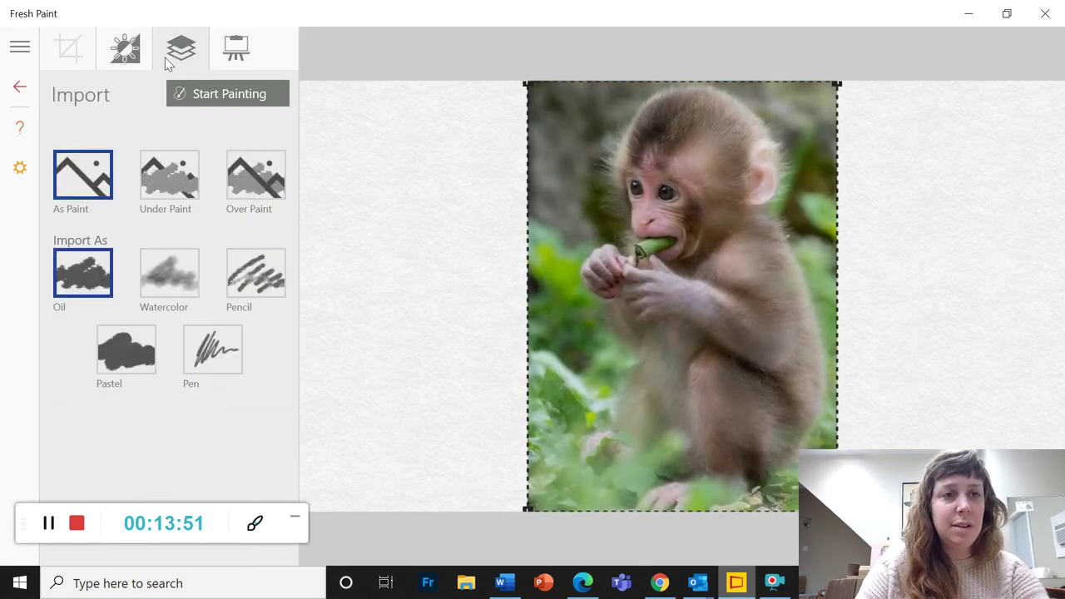
{"action": "left_click", "coordinate": [169, 179]}
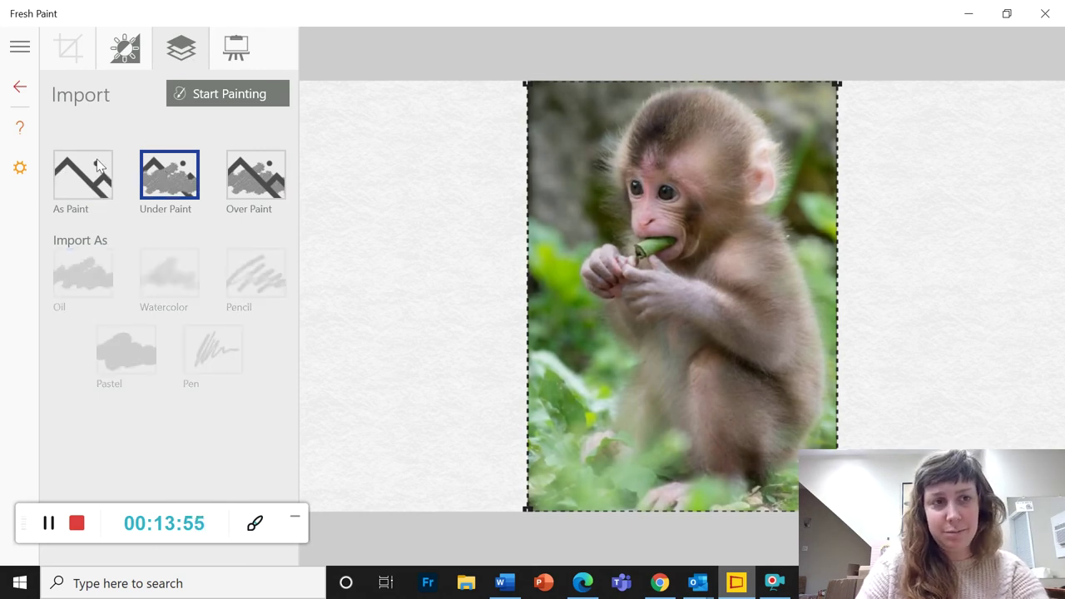
{"action": "left_click", "coordinate": [74, 175]}
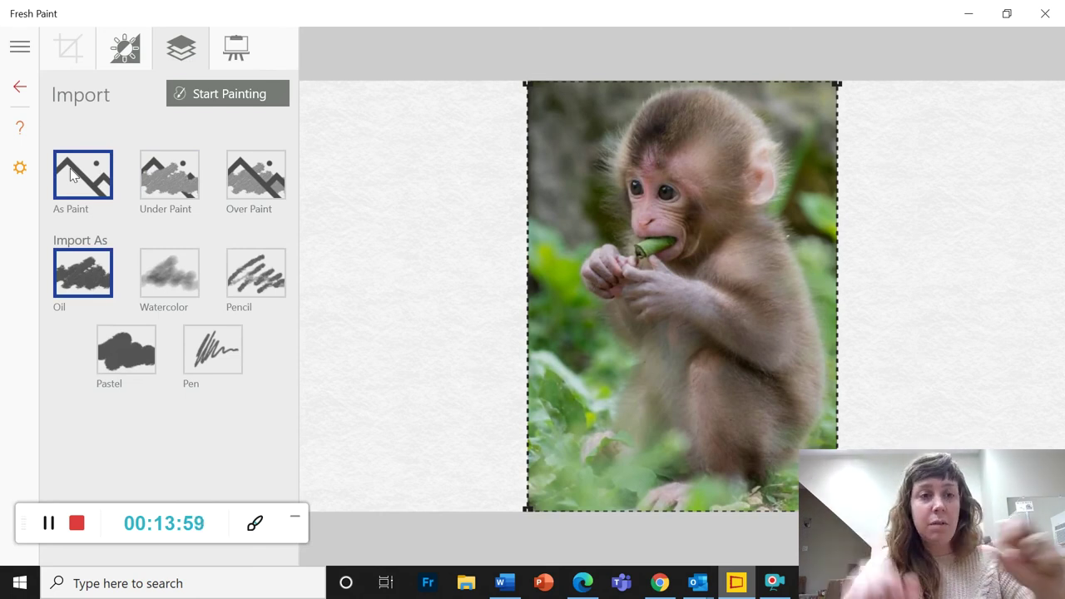
{"action": "left_click", "coordinate": [154, 282]}
{"action": "left_click", "coordinate": [258, 275]}
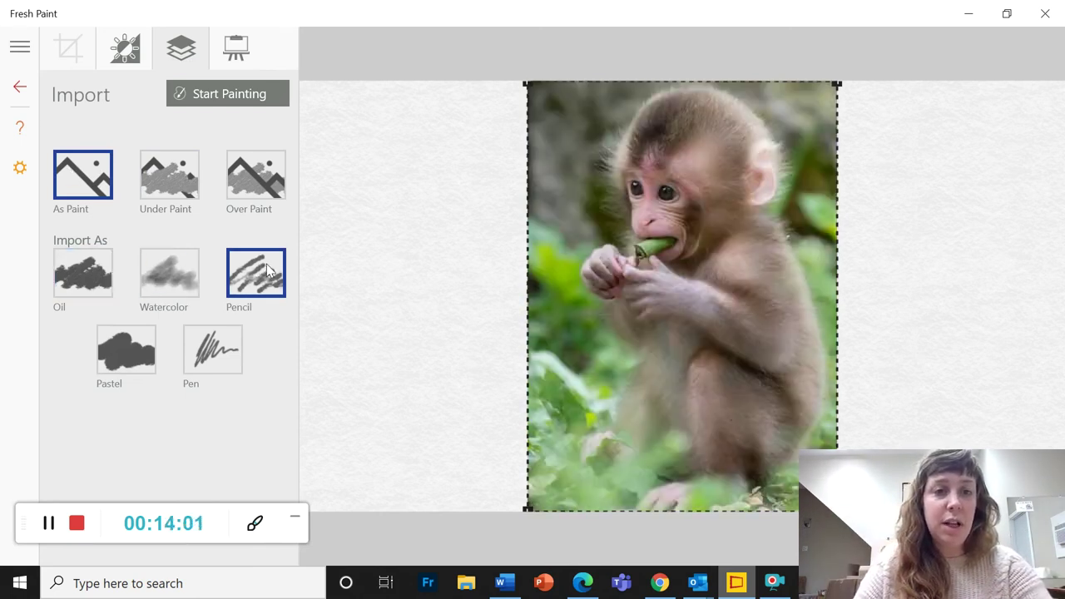
{"action": "left_click", "coordinate": [191, 358]}
{"action": "left_click", "coordinate": [143, 366]}
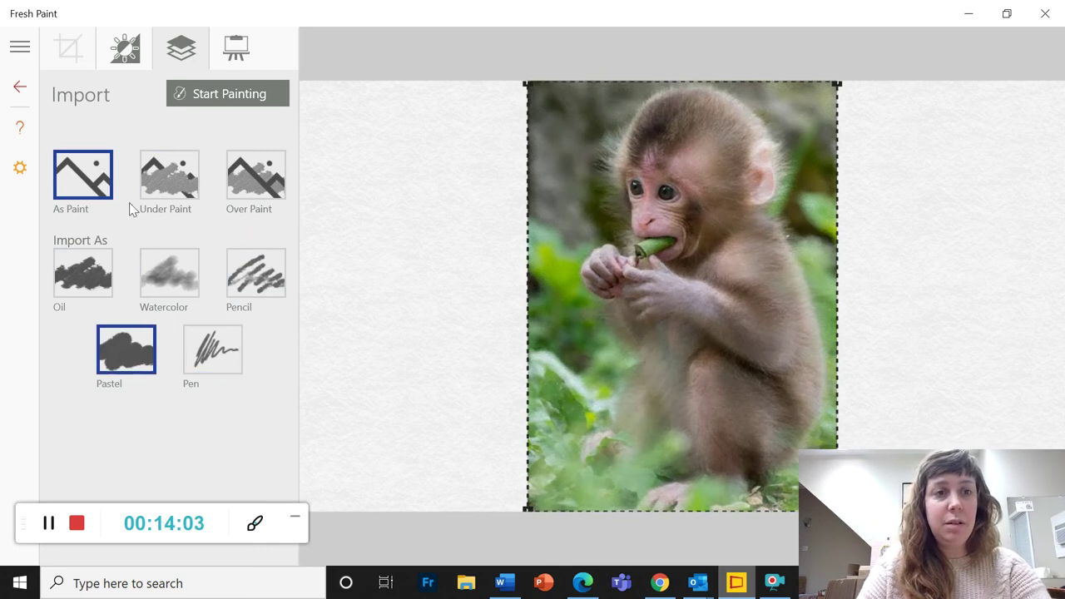
Start painting with the photo imported as Under Paint, and move the tool tray off the monkey's face.
{"action": "left_click", "coordinate": [181, 182]}
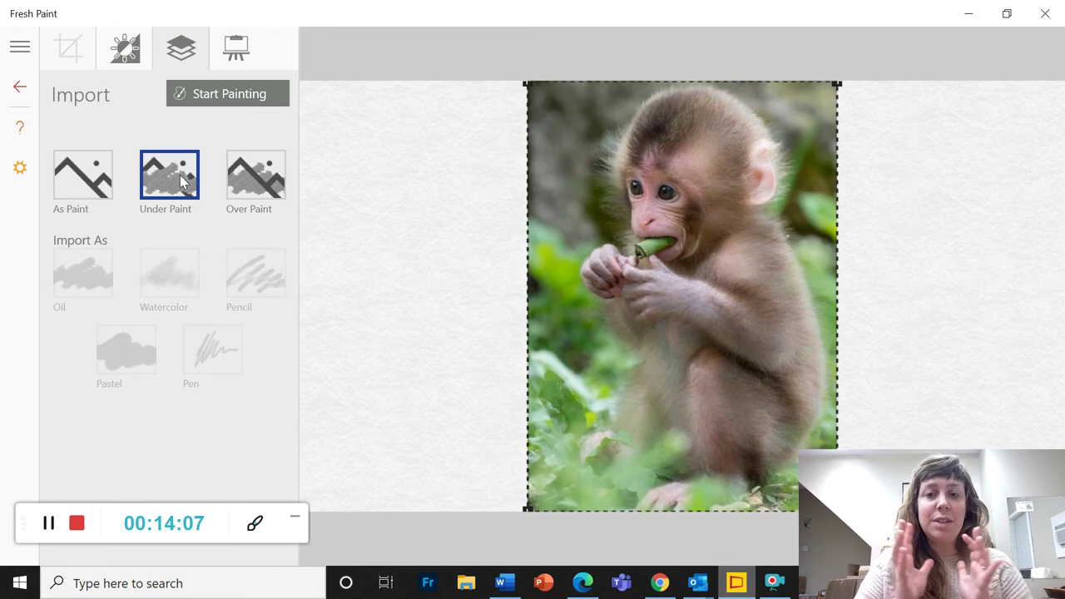
{"action": "left_click", "coordinate": [230, 94]}
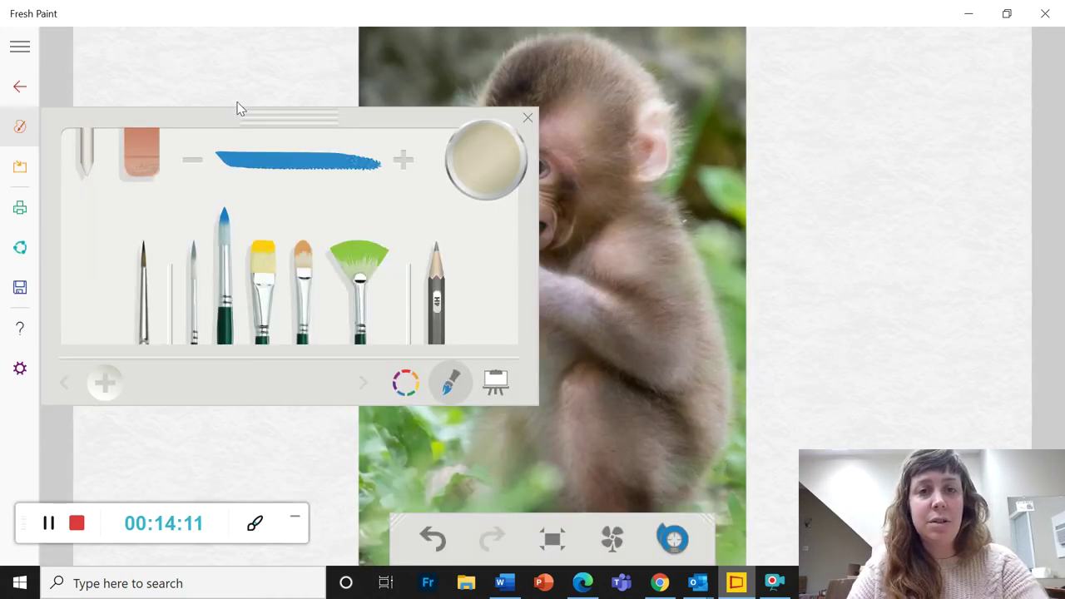
{"action": "mouse_move", "coordinate": [454, 115]}
{"action": "left_mouse_down"}
{"action": "mouse_move", "coordinate": [386, 91]}
{"action": "mouse_move", "coordinate": [331, 16]}
{"action": "mouse_move", "coordinate": [325, 25]}
{"action": "left_mouse_up"}
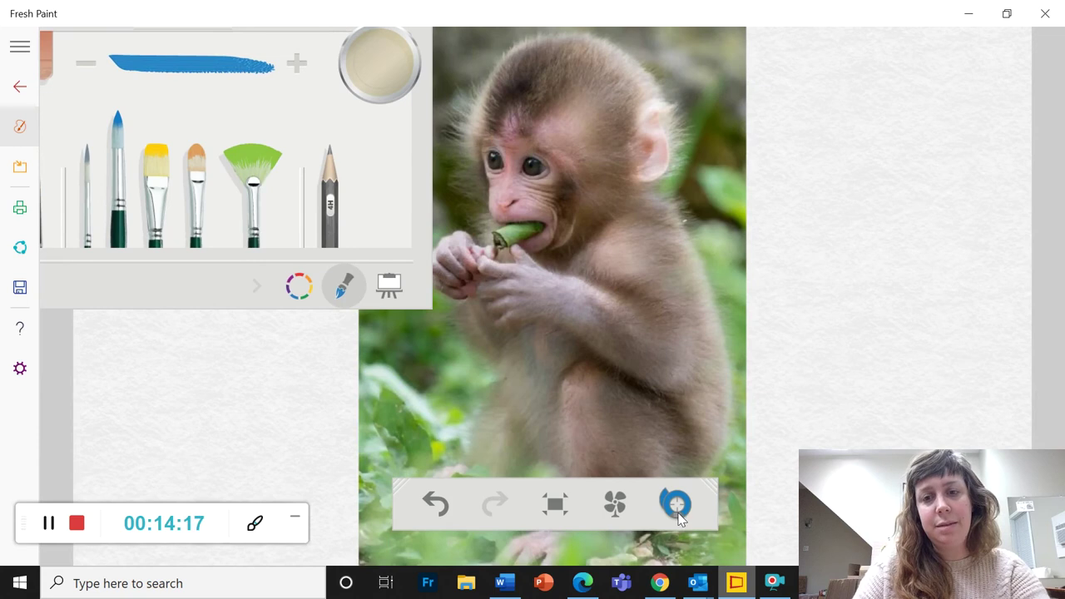
Sample the pink around the monkey's nose with the color picker as the paint color.
{"action": "left_click", "coordinate": [677, 512]}
{"action": "mouse_move", "coordinate": [556, 327]}
{"action": "left_mouse_down"}
{"action": "mouse_move", "coordinate": [533, 244]}
{"action": "mouse_move", "coordinate": [524, 251]}
{"action": "left_mouse_up"}
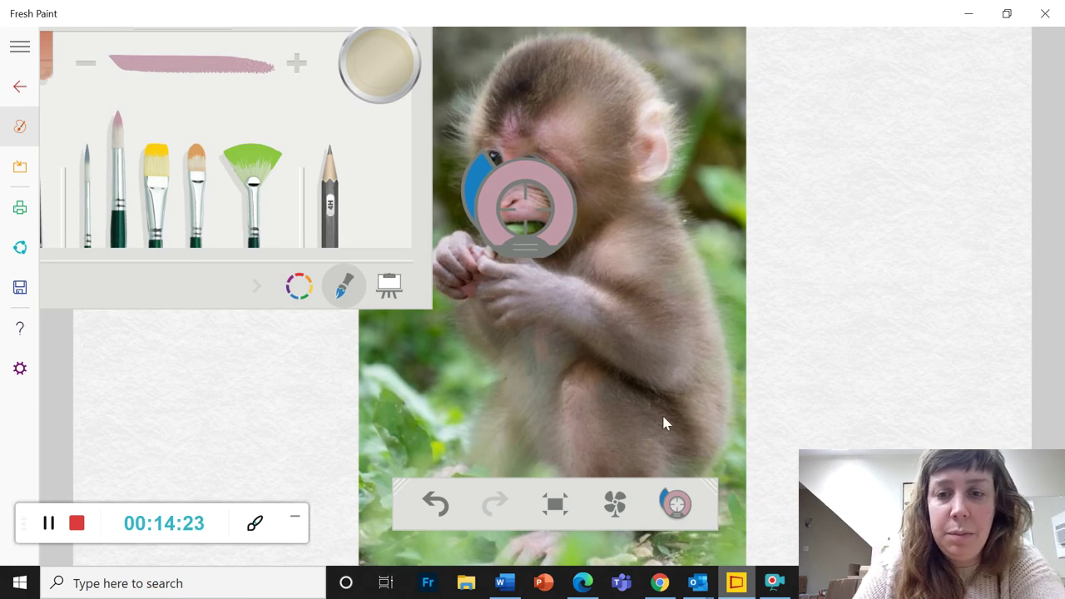
{"action": "left_click", "coordinate": [687, 510]}
Paint pink strokes over the monkey's muzzle, nose bridge, ear, forehead and the area beside its eye.
{"action": "scroll", "coordinate": [686, 510], "scroll_direction": "up", "scroll_amount": 5}
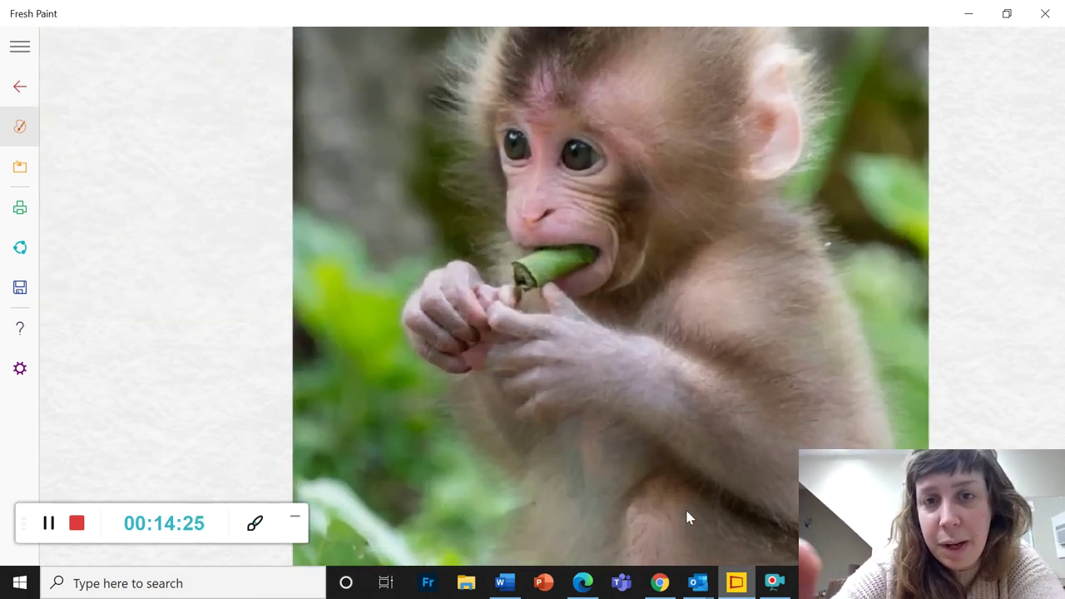
{"action": "mouse_move", "coordinate": [551, 223]}
{"action": "left_mouse_down"}
{"action": "mouse_move", "coordinate": [595, 226]}
{"action": "mouse_move", "coordinate": [521, 229]}
{"action": "left_mouse_up"}
{"action": "mouse_move", "coordinate": [544, 173]}
{"action": "left_mouse_down"}
{"action": "mouse_move", "coordinate": [537, 196]}
{"action": "mouse_move", "coordinate": [529, 104]}
{"action": "left_mouse_up"}
{"action": "mouse_move", "coordinate": [780, 93]}
{"action": "left_mouse_down"}
{"action": "mouse_move", "coordinate": [786, 148]}
{"action": "mouse_move", "coordinate": [736, 176]}
{"action": "mouse_move", "coordinate": [779, 73]}
{"action": "mouse_move", "coordinate": [755, 97]}
{"action": "left_mouse_up"}
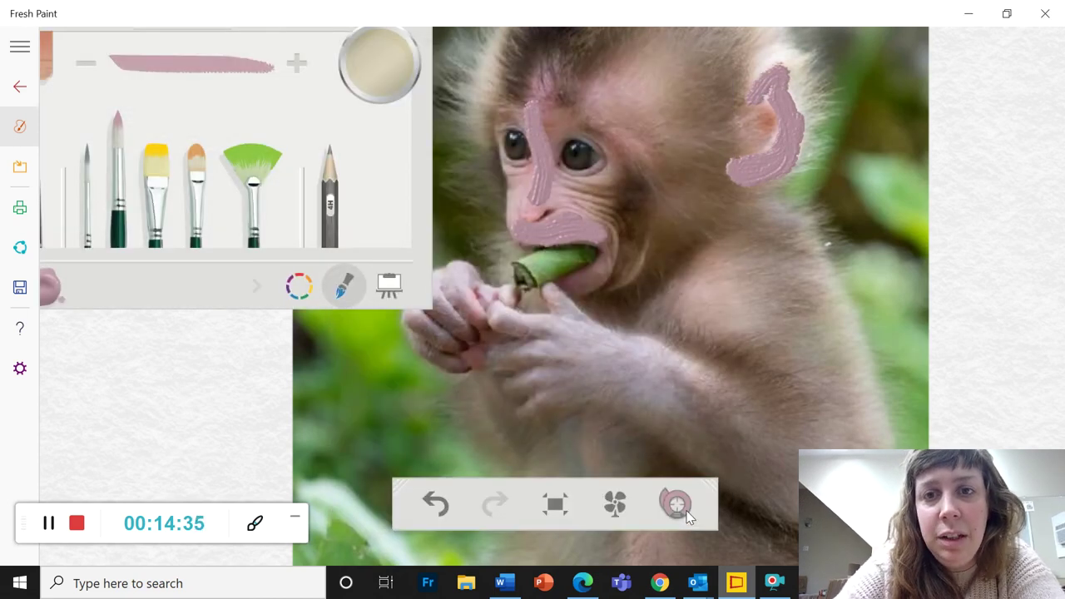
{"action": "mouse_move", "coordinate": [606, 127]}
{"action": "left_mouse_down"}
{"action": "mouse_move", "coordinate": [652, 147]}
{"action": "mouse_move", "coordinate": [639, 159]}
{"action": "mouse_move", "coordinate": [606, 126]}
{"action": "left_mouse_up"}
{"action": "mouse_move", "coordinate": [539, 122]}
{"action": "left_mouse_down"}
{"action": "mouse_move", "coordinate": [539, 83]}
{"action": "mouse_move", "coordinate": [552, 121]}
{"action": "mouse_move", "coordinate": [564, 104]}
{"action": "mouse_move", "coordinate": [554, 70]}
{"action": "left_mouse_up"}
{"action": "mouse_move", "coordinate": [615, 91]}
{"action": "left_mouse_down"}
{"action": "mouse_move", "coordinate": [607, 62]}
{"action": "mouse_move", "coordinate": [599, 79]}
{"action": "left_mouse_up"}
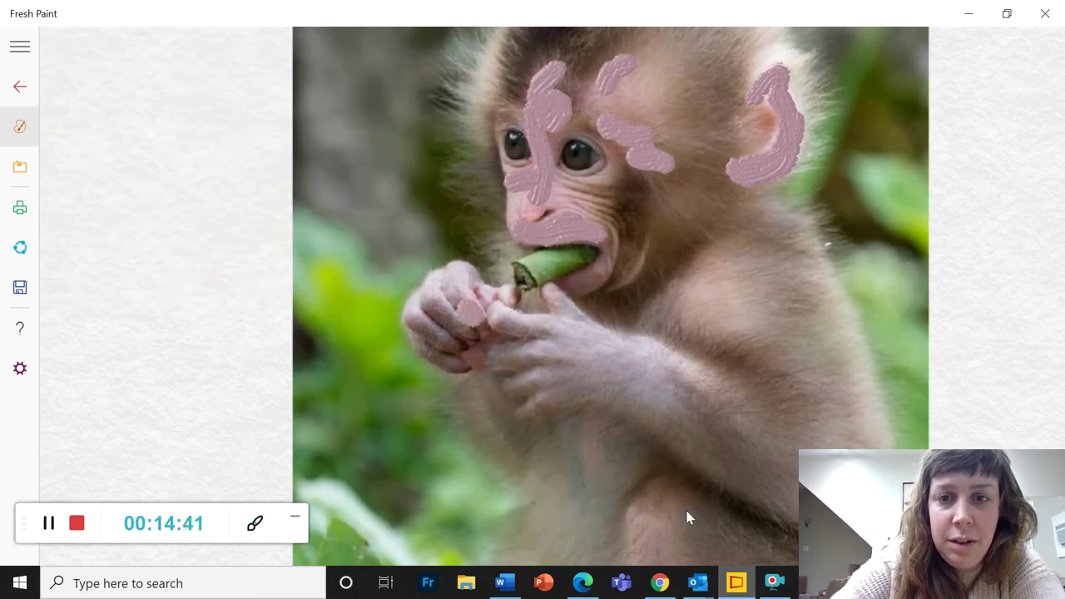
Paint pink patches on the monkey's fingers, shoulder, chin and lower hand.
{"action": "left_click_drag", "start_coordinate": [459, 320], "coordinate": [480, 306]}
{"action": "mouse_move", "coordinate": [670, 306]}
{"action": "left_mouse_down"}
{"action": "mouse_move", "coordinate": [720, 264]}
{"action": "mouse_move", "coordinate": [769, 251]}
{"action": "mouse_move", "coordinate": [674, 302]}
{"action": "mouse_move", "coordinate": [748, 316]}
{"action": "left_mouse_up"}
{"action": "left_click_drag", "start_coordinate": [736, 243], "coordinate": [794, 220]}
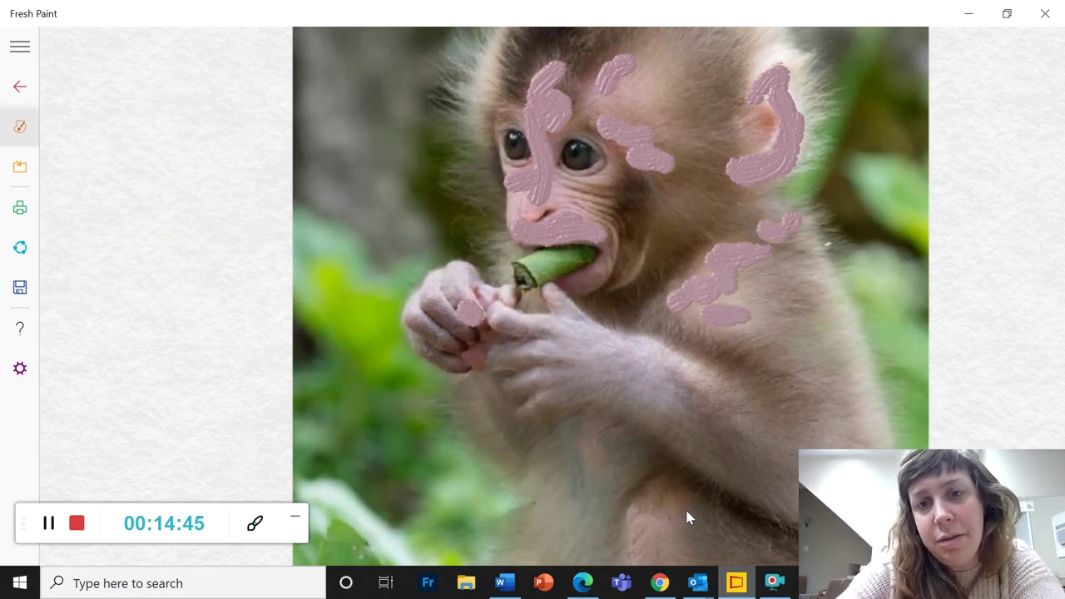
{"action": "left_click_drag", "start_coordinate": [574, 293], "coordinate": [609, 263]}
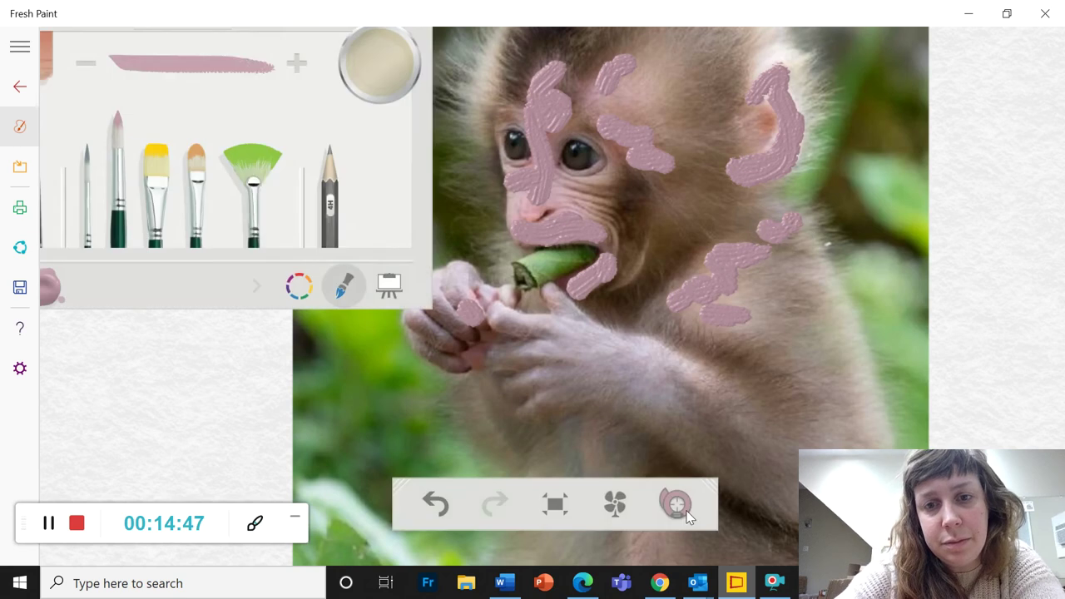
{"action": "left_click_drag", "start_coordinate": [553, 401], "coordinate": [532, 423]}
{"action": "left_click", "coordinate": [540, 372]}
Sample the light green of the foliage behind the monkey's shoulder as the paint color.
{"action": "left_click", "coordinate": [677, 503]}
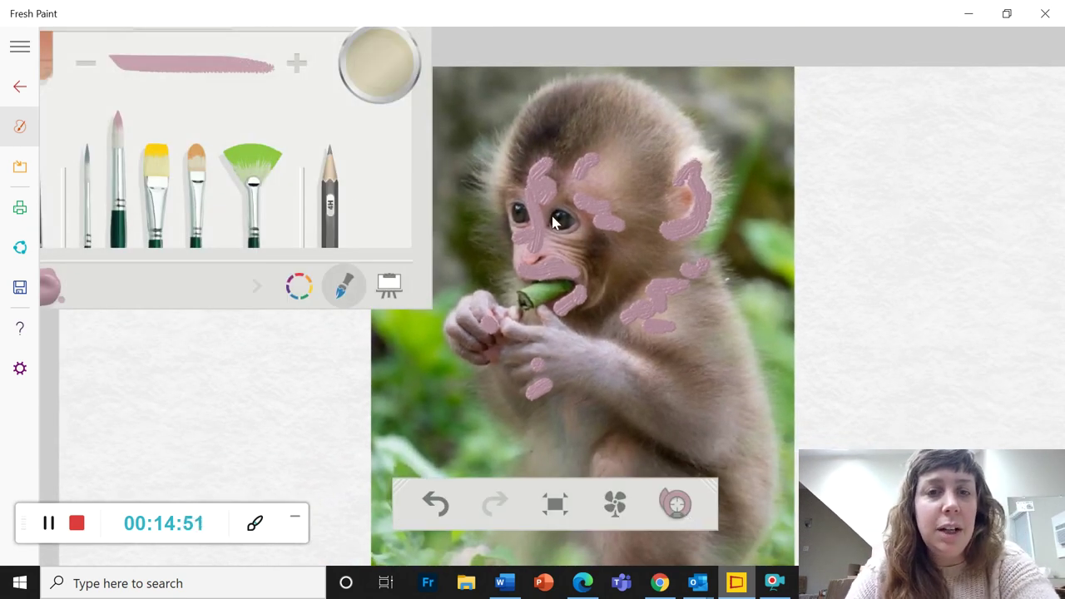
{"action": "left_click_drag", "start_coordinate": [678, 504], "coordinate": [522, 188]}
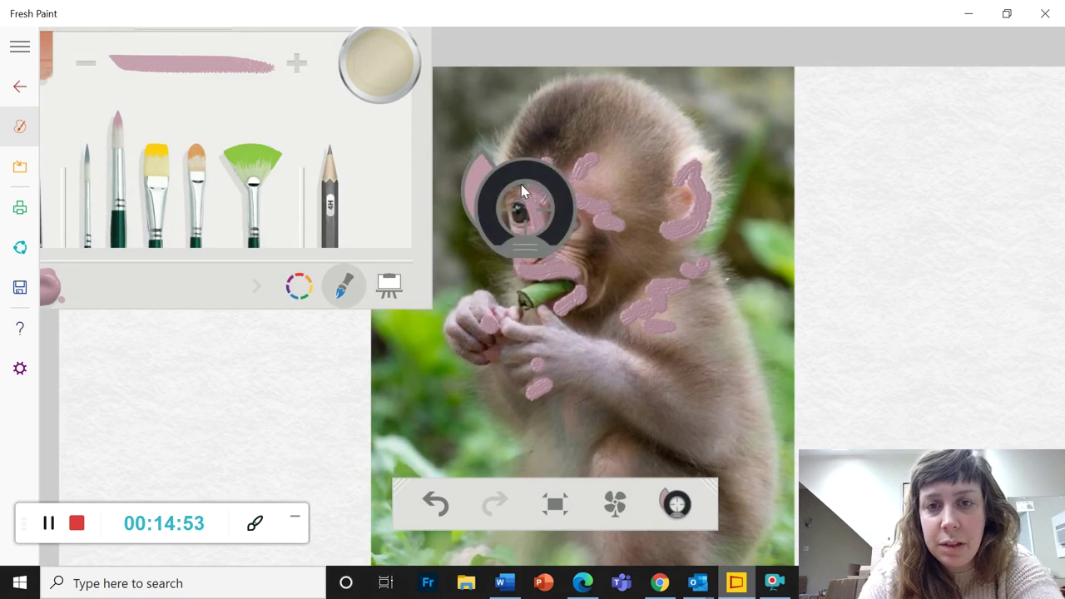
{"action": "mouse_move", "coordinate": [524, 248]}
{"action": "left_mouse_down"}
{"action": "mouse_move", "coordinate": [760, 269]}
{"action": "mouse_move", "coordinate": [765, 283]}
{"action": "left_mouse_up"}
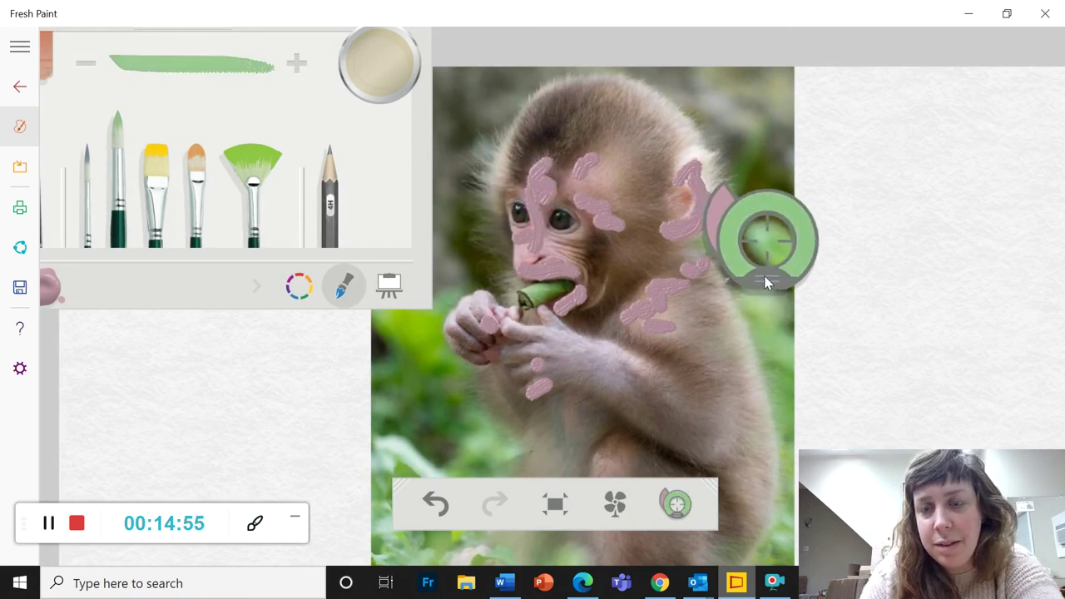
{"action": "left_click", "coordinate": [679, 505]}
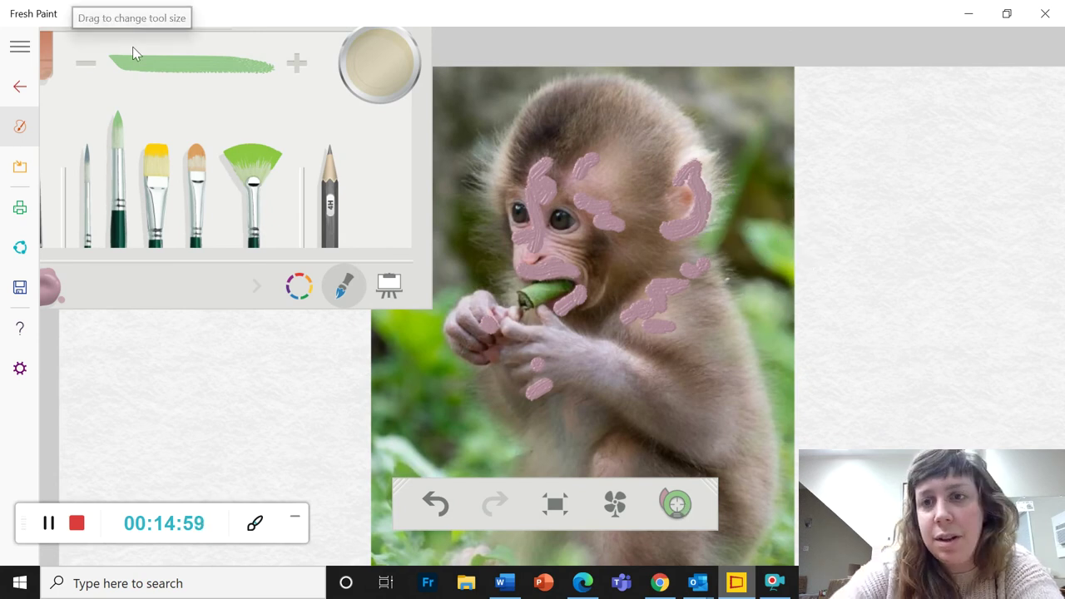
Paint green strokes over the leaves and the long blade of grass behind the monkey's back.
{"action": "mouse_move", "coordinate": [759, 233]}
{"action": "left_mouse_down"}
{"action": "mouse_move", "coordinate": [796, 255]}
{"action": "mouse_move", "coordinate": [755, 250]}
{"action": "mouse_move", "coordinate": [821, 259]}
{"action": "left_mouse_up"}
{"action": "mouse_move", "coordinate": [757, 295]}
{"action": "left_mouse_down"}
{"action": "mouse_move", "coordinate": [792, 324]}
{"action": "mouse_move", "coordinate": [756, 311]}
{"action": "mouse_move", "coordinate": [774, 344]}
{"action": "mouse_move", "coordinate": [800, 285]}
{"action": "left_mouse_up"}
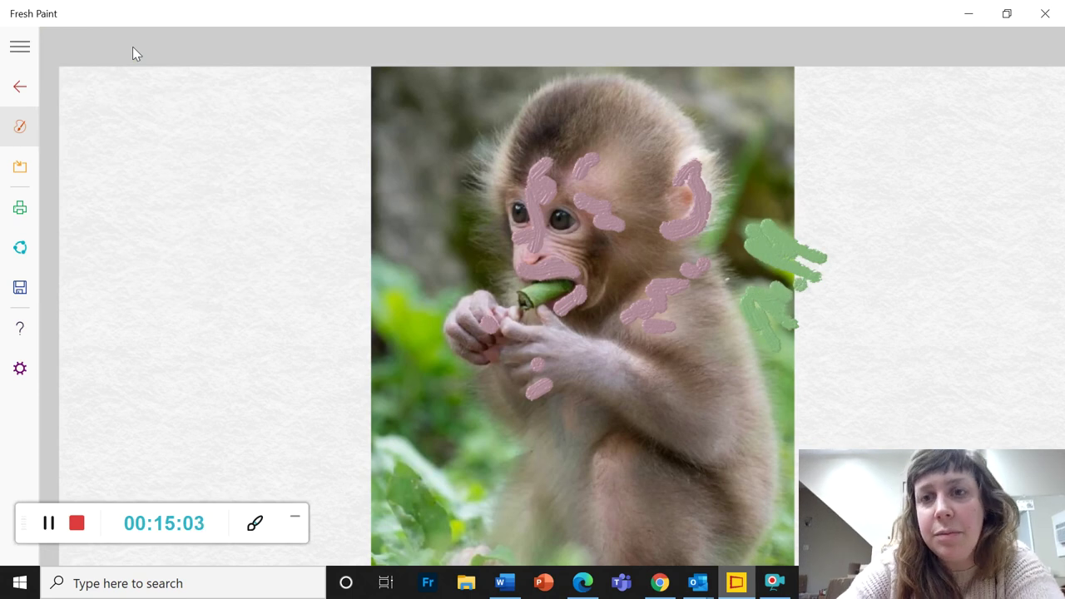
{"action": "left_click_drag", "start_coordinate": [715, 238], "coordinate": [788, 112]}
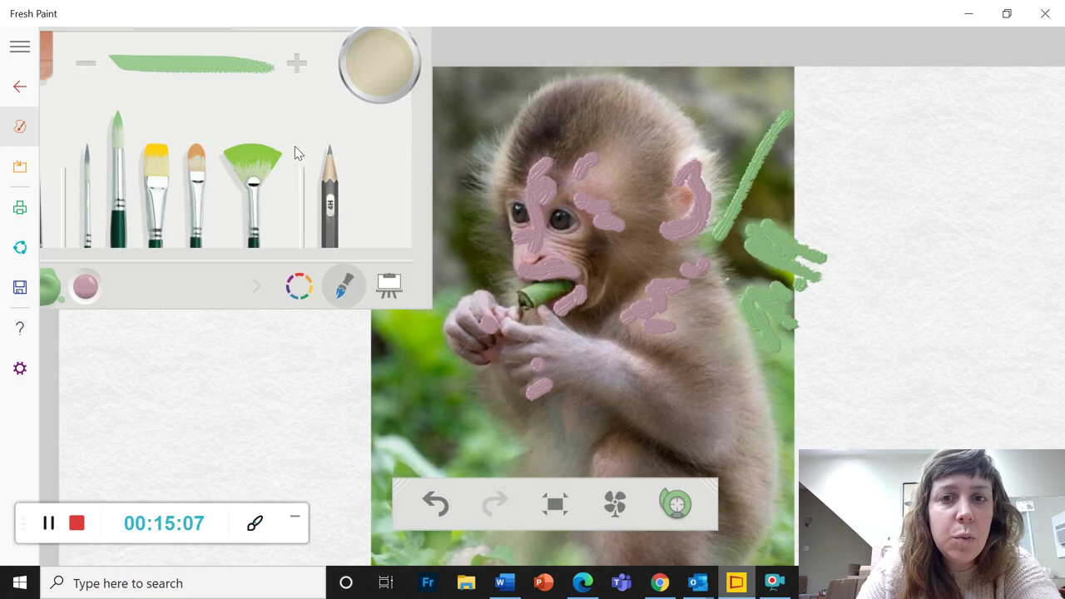
Enlarge the green round brush's stroke, and switch to the thinner brush beside it for detail work.
{"action": "left_click_drag", "start_coordinate": [241, 51], "coordinate": [275, 63]}
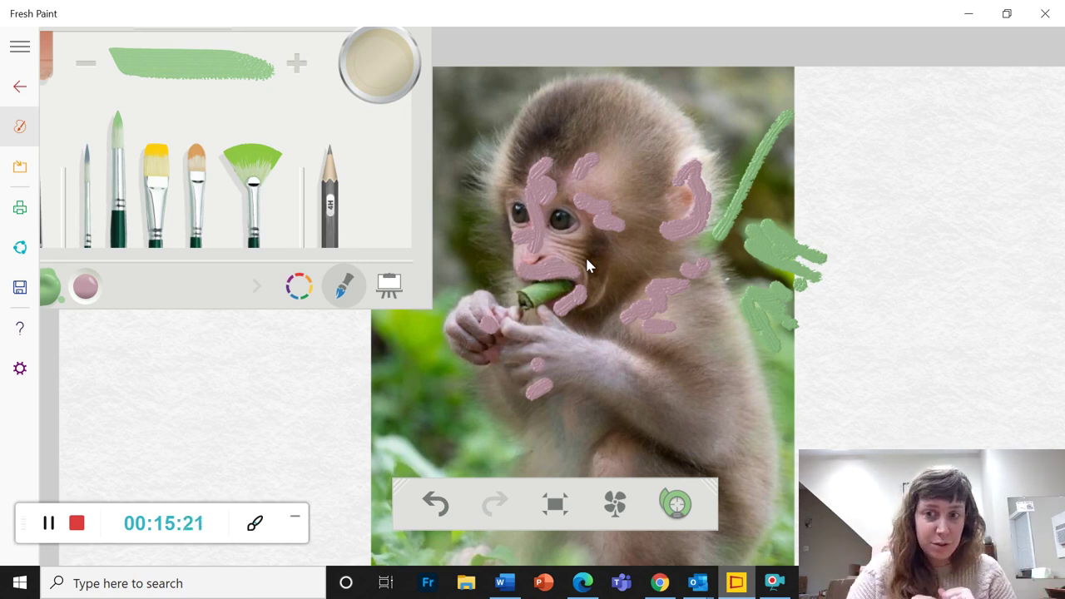
{"action": "scroll", "coordinate": [586, 264], "scroll_direction": "up", "scroll_amount": 2}
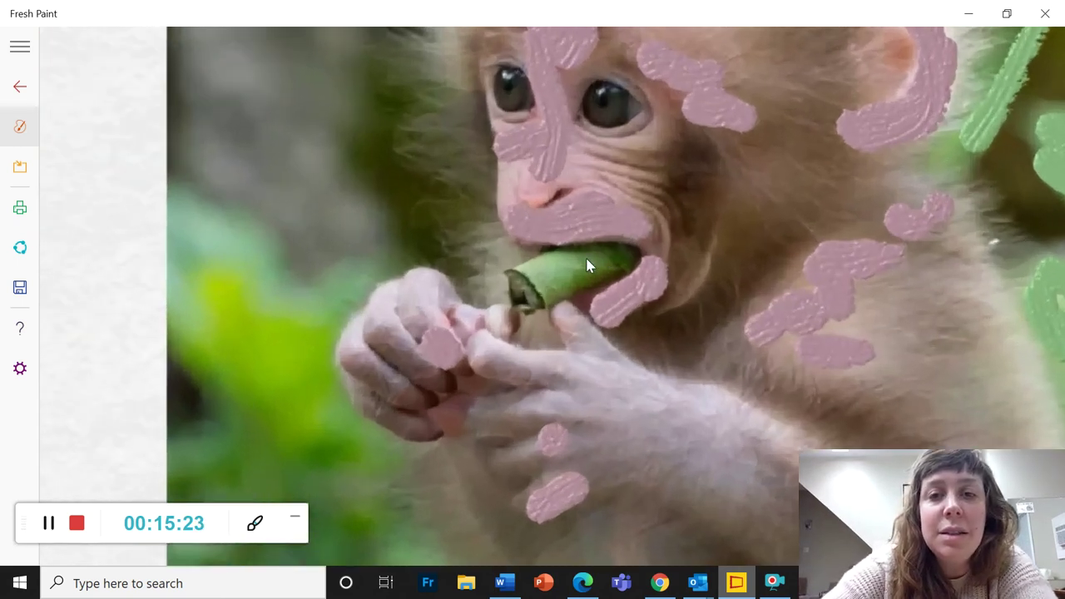
{"action": "scroll", "coordinate": [587, 264], "scroll_direction": "down", "scroll_amount": 4}
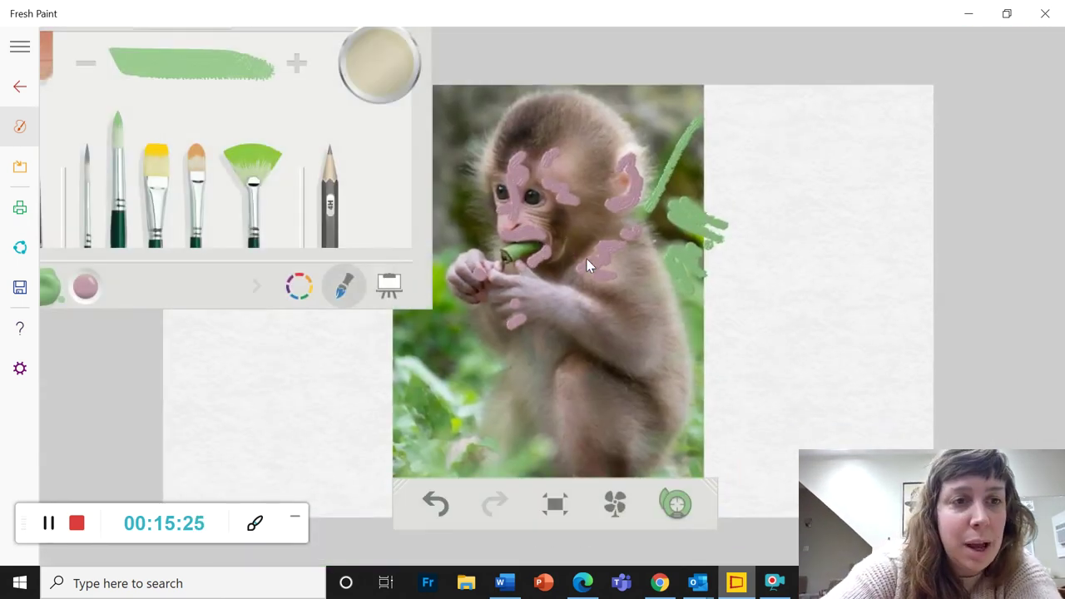
{"action": "key", "text": "Left"}
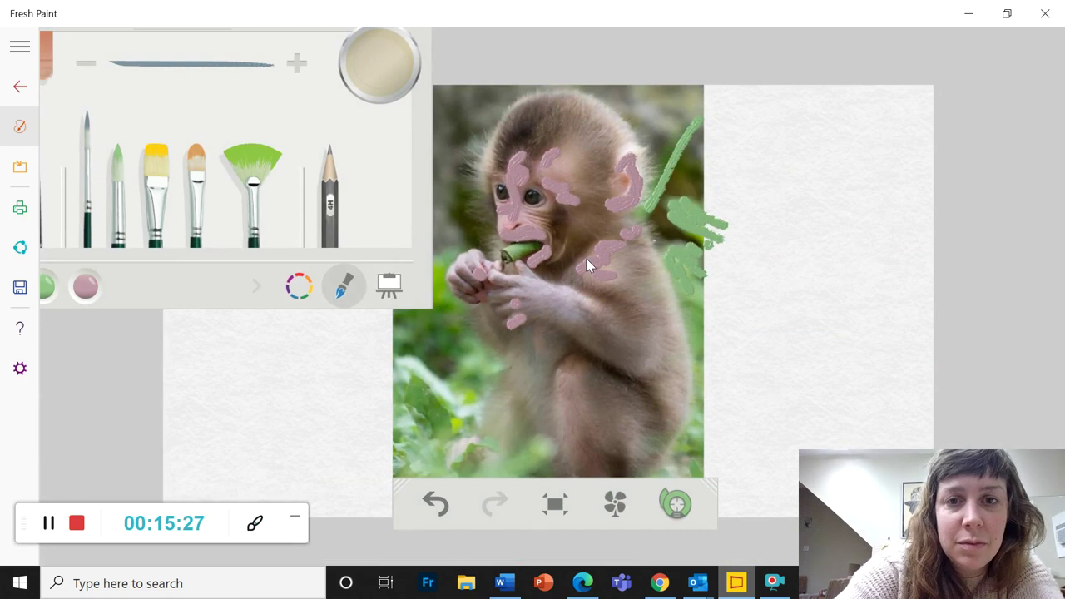
Try a thin blue-grey stroke on the monkey's eye and undo it.
{"action": "mouse_move", "coordinate": [528, 197]}
{"action": "left_mouse_down"}
{"action": "mouse_move", "coordinate": [537, 206]}
{"action": "mouse_move", "coordinate": [541, 198]}
{"action": "left_mouse_up"}
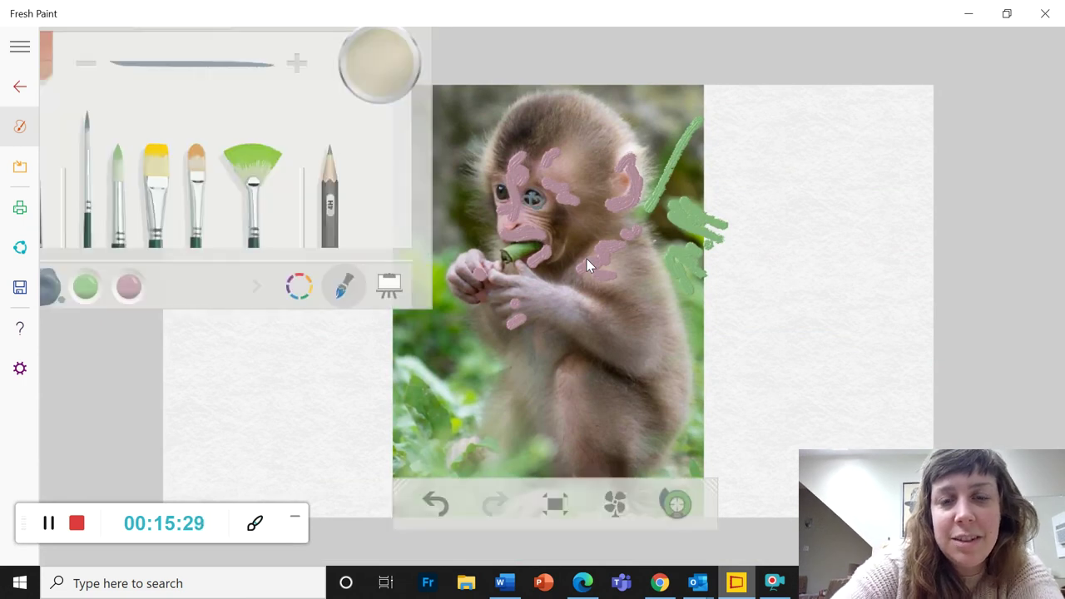
{"action": "key", "text": "ctrl+z"}
{"action": "key", "text": "ctrl+z"}
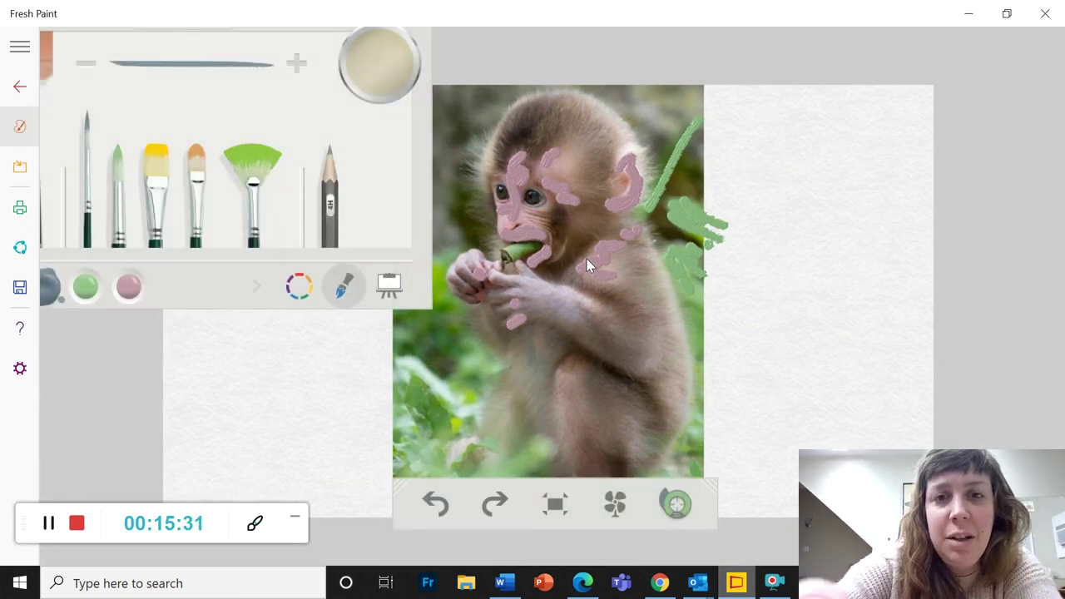
Paint a thin blue-grey outline around the monkey's eye nearer the ear, tracing its upper and lower edges.
{"action": "scroll", "coordinate": [585, 260], "scroll_direction": "up", "scroll_amount": 10}
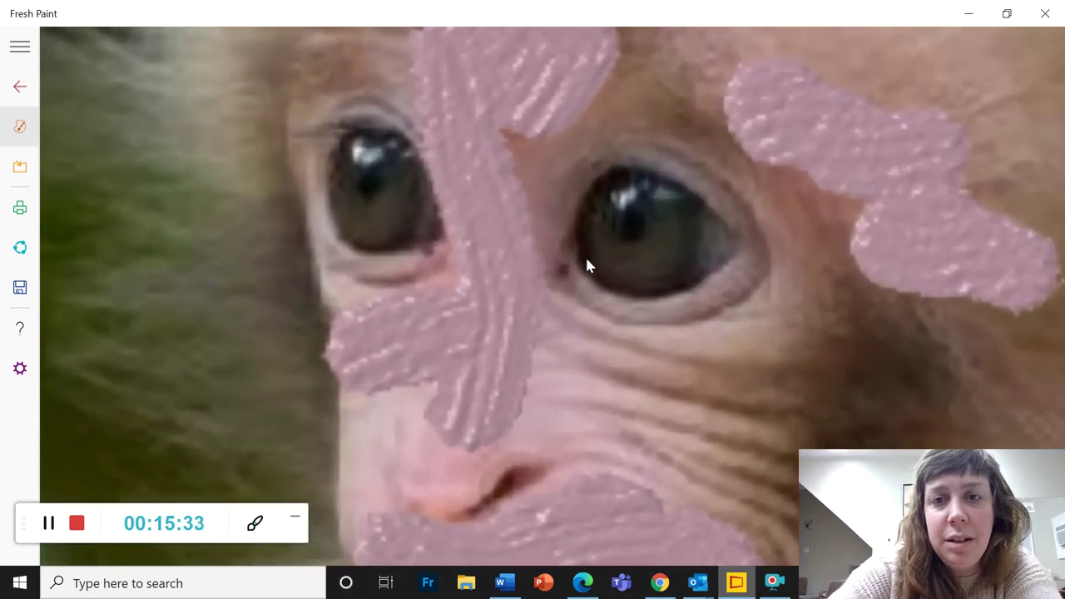
{"action": "mouse_move", "coordinate": [559, 254]}
{"action": "left_mouse_down"}
{"action": "mouse_move", "coordinate": [621, 171]}
{"action": "mouse_move", "coordinate": [657, 176]}
{"action": "mouse_move", "coordinate": [722, 243]}
{"action": "left_mouse_up"}
{"action": "mouse_move", "coordinate": [559, 250]}
{"action": "left_mouse_down"}
{"action": "mouse_move", "coordinate": [620, 291]}
{"action": "mouse_move", "coordinate": [722, 243]}
{"action": "left_mouse_up"}
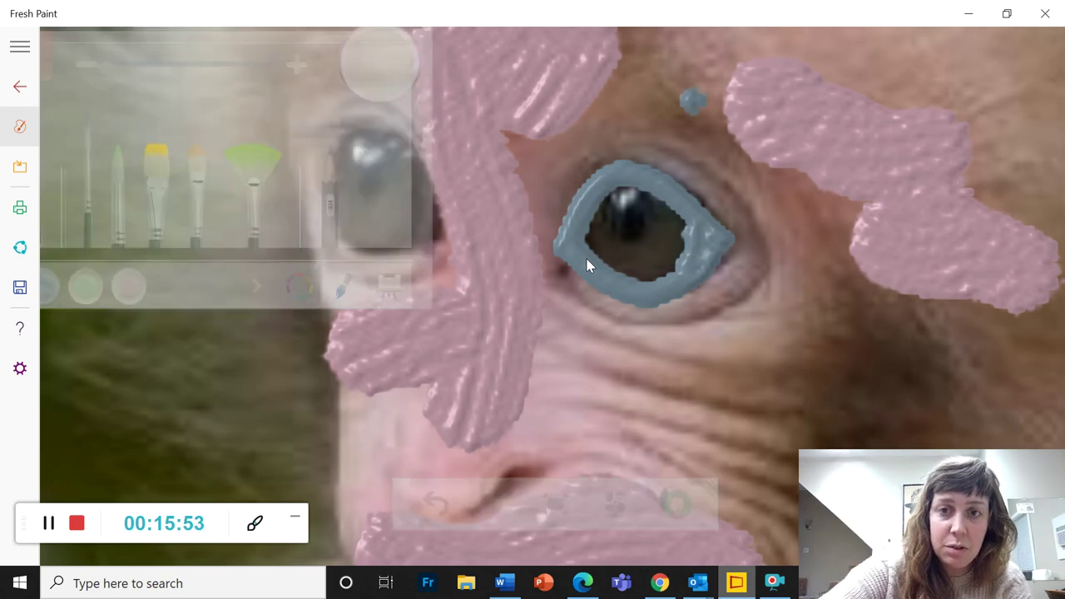
Examine the outlined eye close up and against the whole monkey photo.
{"action": "scroll", "coordinate": [586, 259], "scroll_direction": "down", "scroll_amount": 8}
{"action": "scroll", "coordinate": [586, 265], "scroll_direction": "up", "scroll_amount": 5}
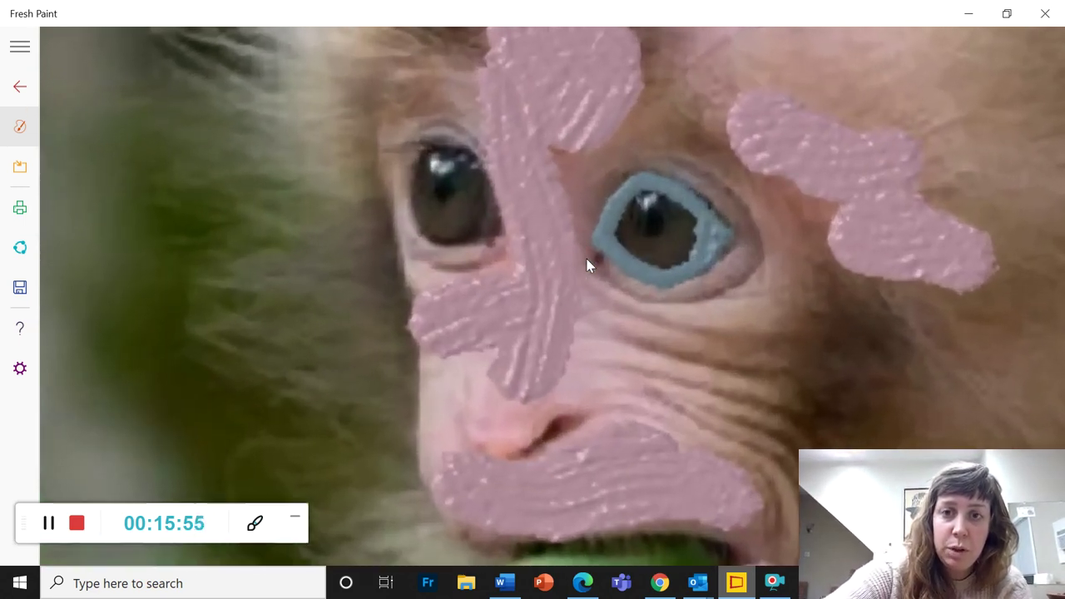
{"action": "scroll", "coordinate": [586, 264], "scroll_direction": "down", "scroll_amount": 5}
{"action": "scroll", "coordinate": [587, 264], "scroll_direction": "up", "scroll_amount": 4}
{"action": "scroll", "coordinate": [587, 264], "scroll_direction": "down", "scroll_amount": 3}
{"action": "scroll", "coordinate": [586, 265], "scroll_direction": "down", "scroll_amount": 4}
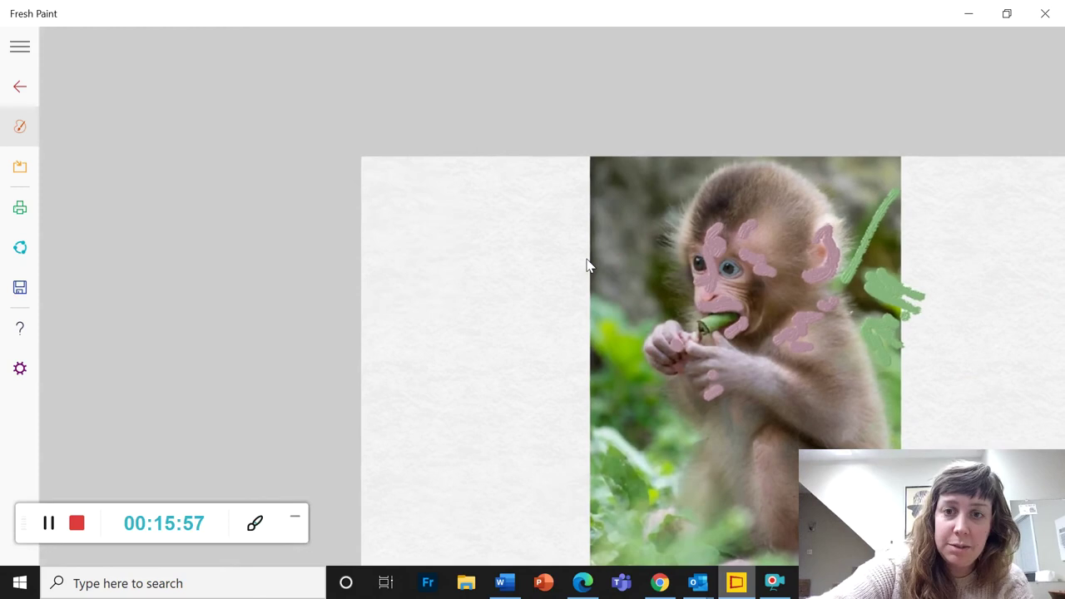
{"action": "scroll", "coordinate": [587, 264], "scroll_direction": "up", "scroll_amount": 6}
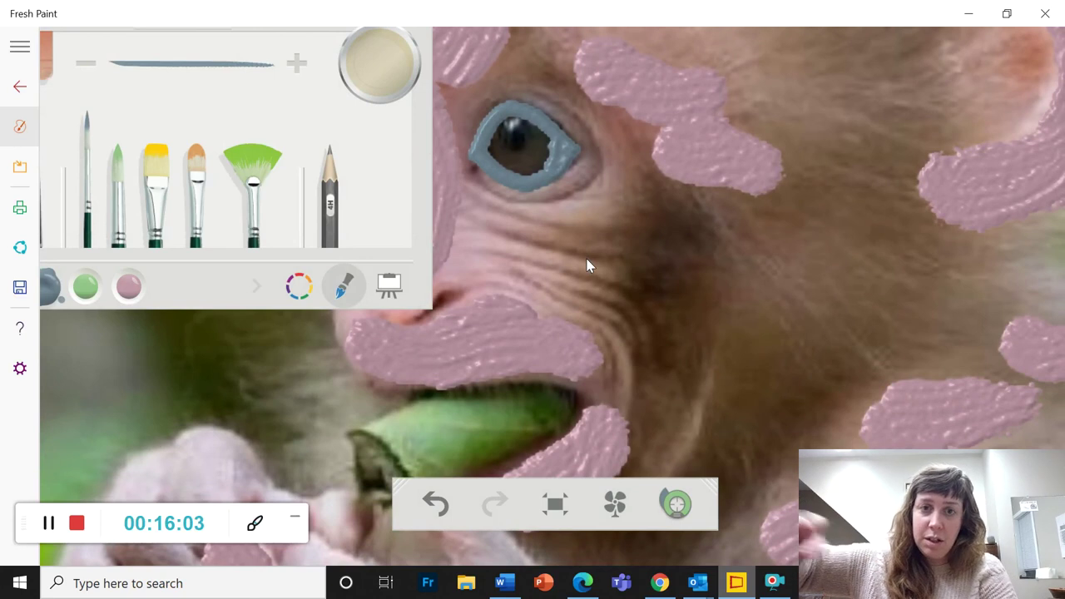
{"action": "scroll", "coordinate": [587, 264], "scroll_direction": "down", "scroll_amount": 3}
Try a thin blue-grey stroke across the blurred background in front of the monkey's face and undo it.
{"action": "scroll", "coordinate": [587, 265], "scroll_direction": "up", "scroll_amount": 6}
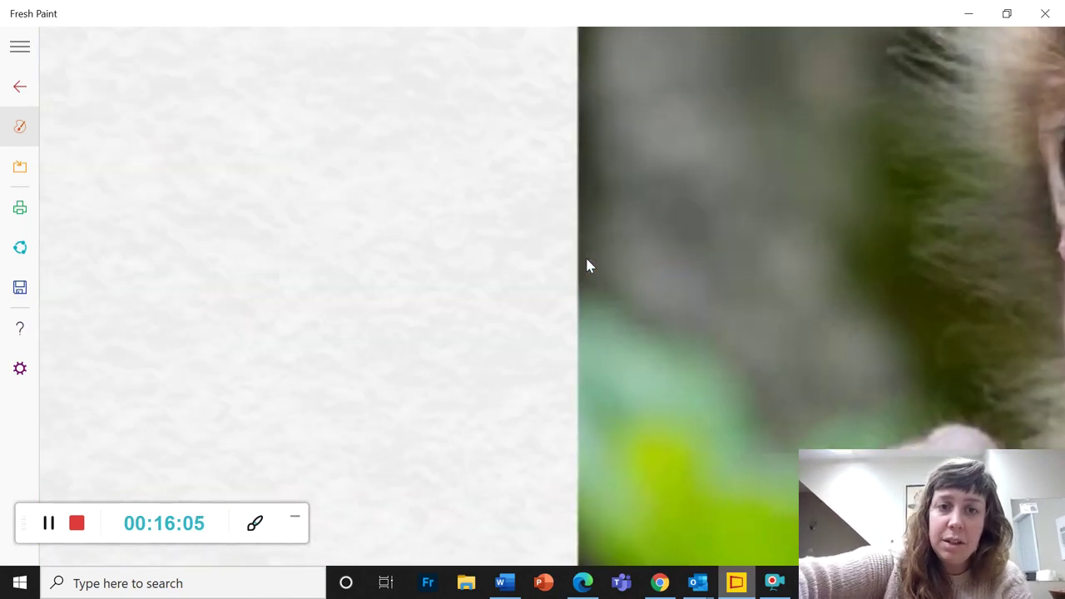
{"action": "mouse_move", "coordinate": [651, 290]}
{"action": "left_mouse_down"}
{"action": "mouse_move", "coordinate": [922, 306]}
{"action": "mouse_move", "coordinate": [973, 318]}
{"action": "left_mouse_up"}
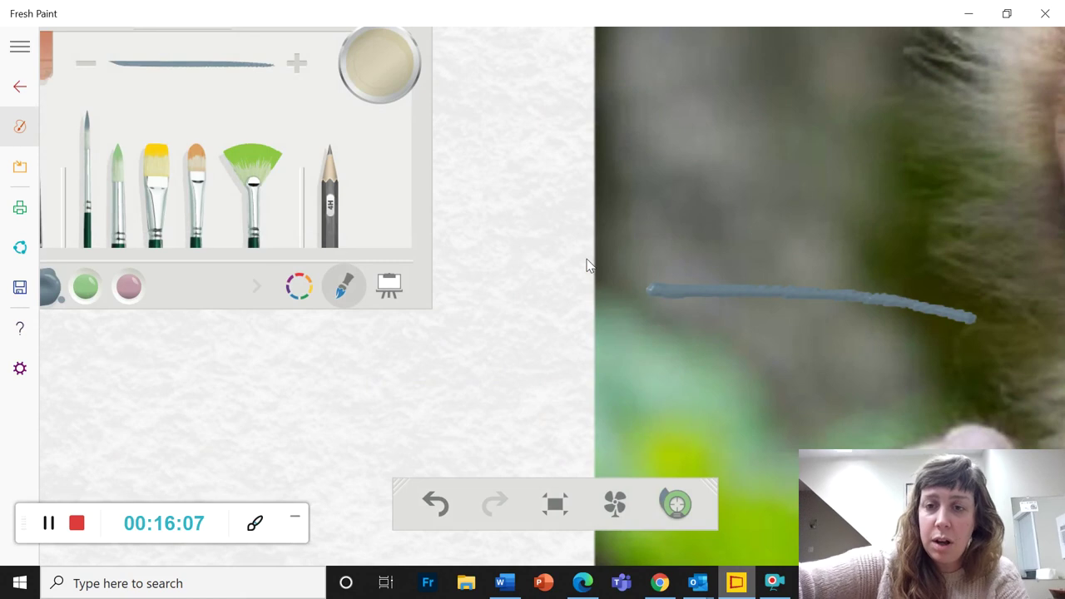
{"action": "key", "text": "ctrl+z"}
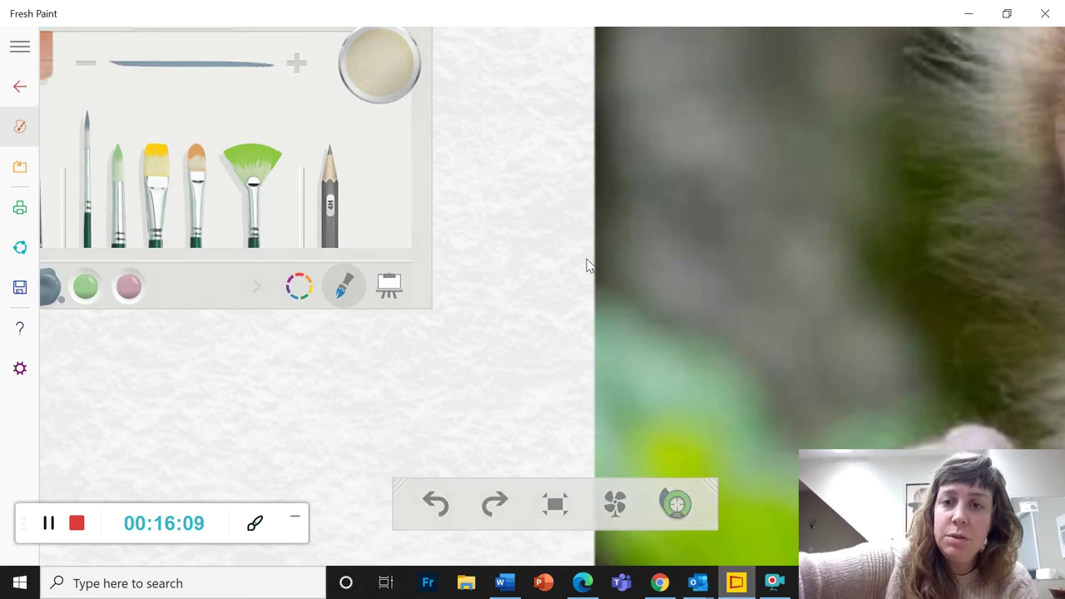
Inspect the painted strokes on the monkey's forehead, eye, ear, mouth, hands and back, both close up and from farther away.
{"action": "scroll", "coordinate": [586, 264], "scroll_direction": "down", "scroll_amount": 3}
{"action": "left_click_drag", "start_coordinate": [692, 145], "coordinate": [621, 374]}
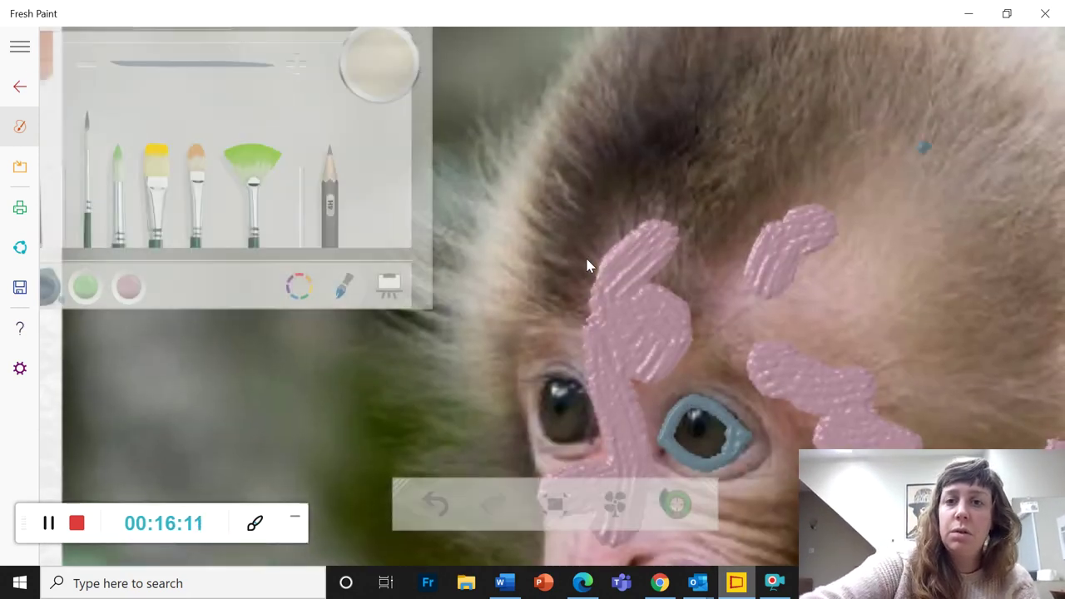
{"action": "left_click_drag", "start_coordinate": [924, 145], "coordinate": [488, 190]}
{"action": "left_click_drag", "start_coordinate": [591, 507], "coordinate": [522, 209]}
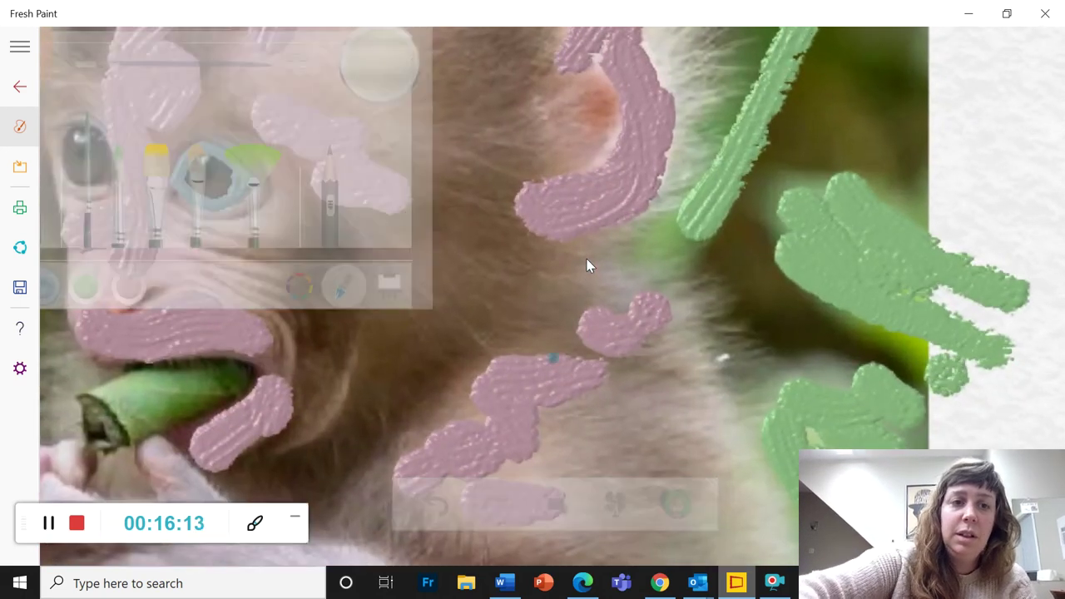
{"action": "left_click_drag", "start_coordinate": [238, 423], "coordinate": [491, 245]}
{"action": "scroll", "coordinate": [586, 265], "scroll_direction": "down", "scroll_amount": 2}
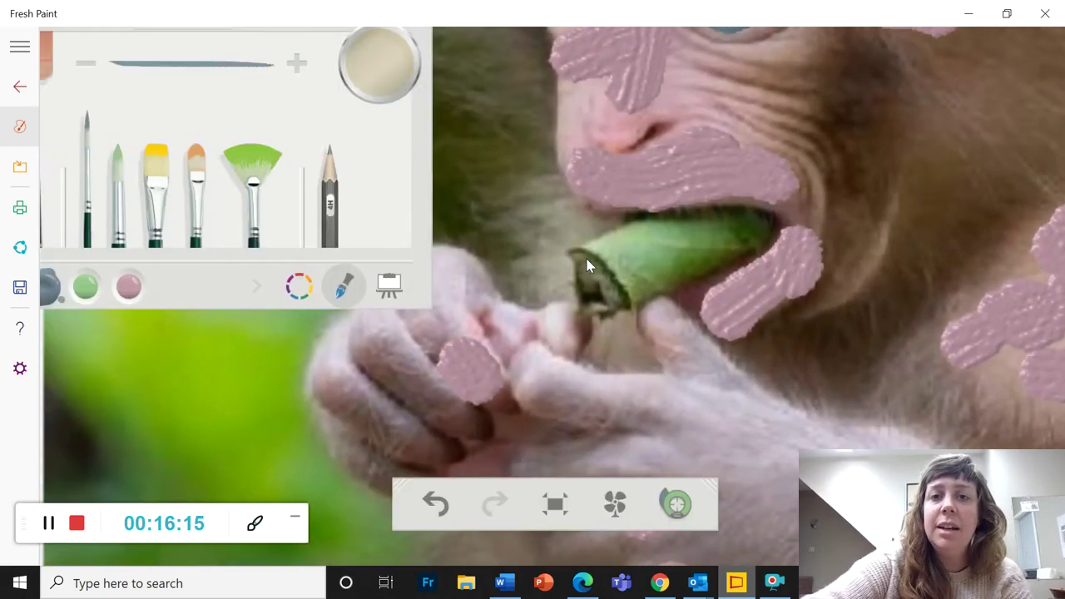
{"action": "scroll", "coordinate": [587, 264], "scroll_direction": "down", "scroll_amount": 3}
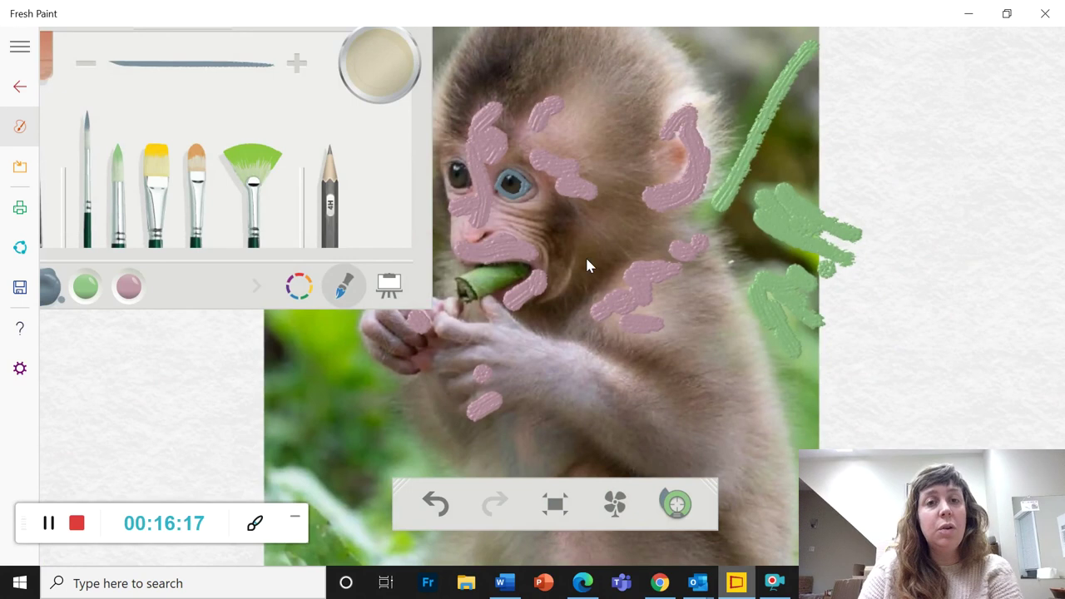
{"action": "scroll", "coordinate": [586, 265], "scroll_direction": "down", "scroll_amount": 3}
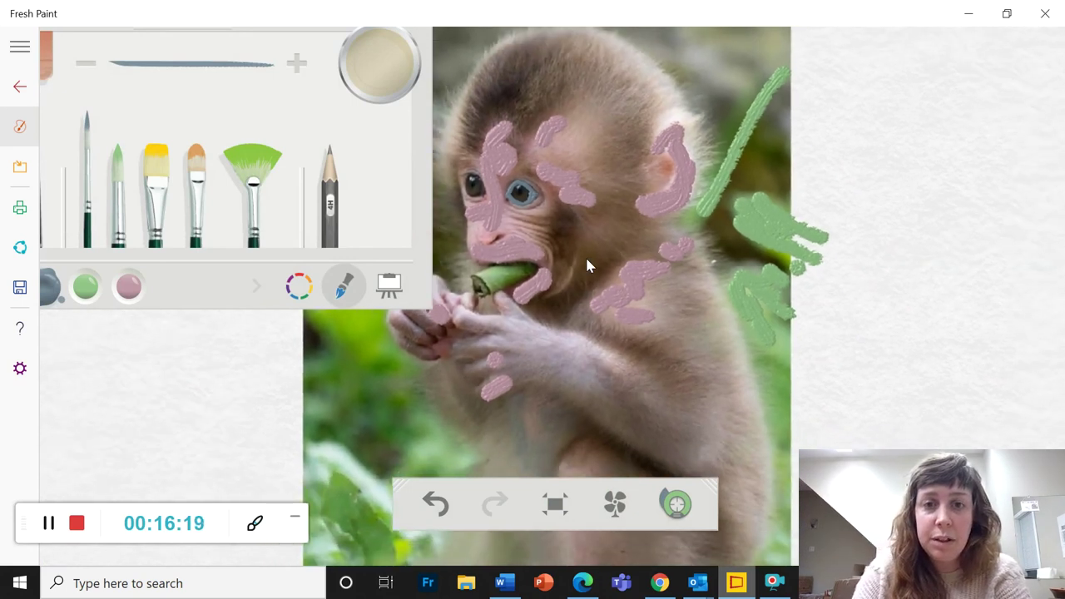
{"action": "scroll", "coordinate": [586, 265], "scroll_direction": "up", "scroll_amount": 4}
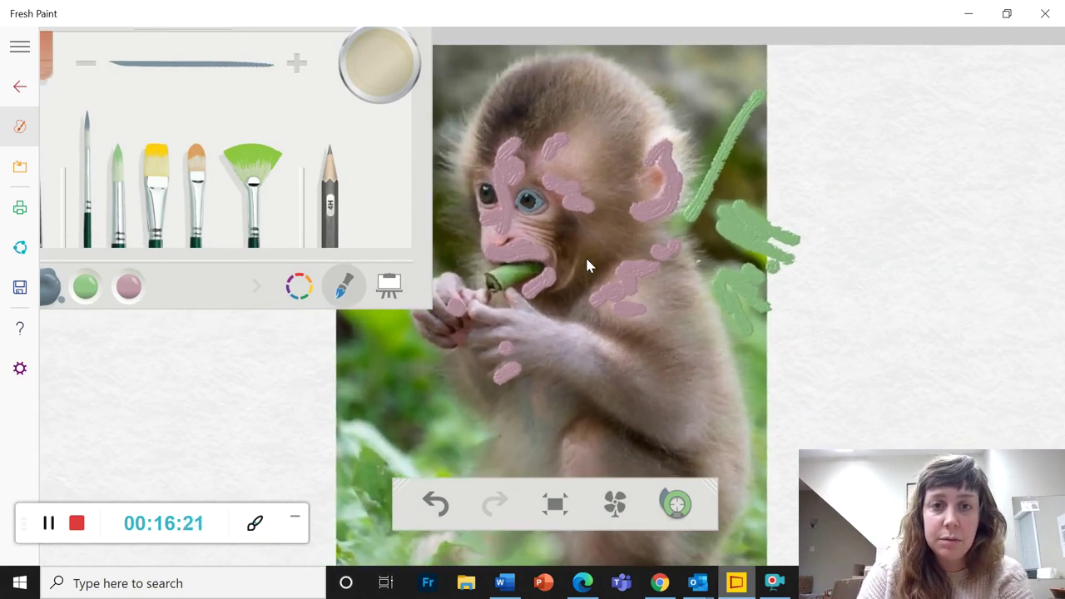
{"action": "scroll", "coordinate": [587, 265], "scroll_direction": "up", "scroll_amount": 4}
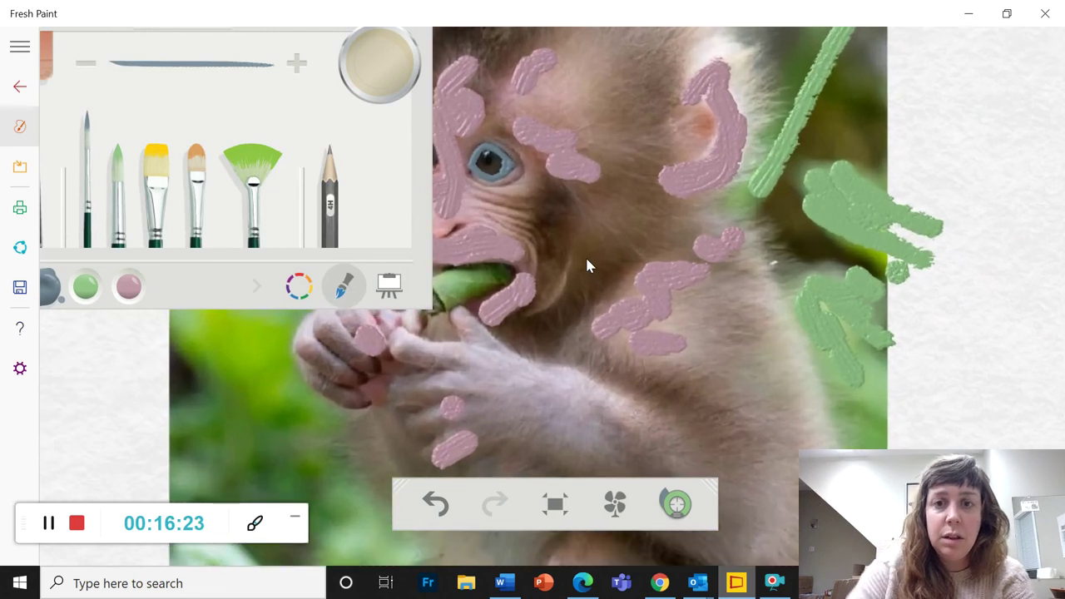
{"action": "scroll", "coordinate": [586, 264], "scroll_direction": "down", "scroll_amount": 3}
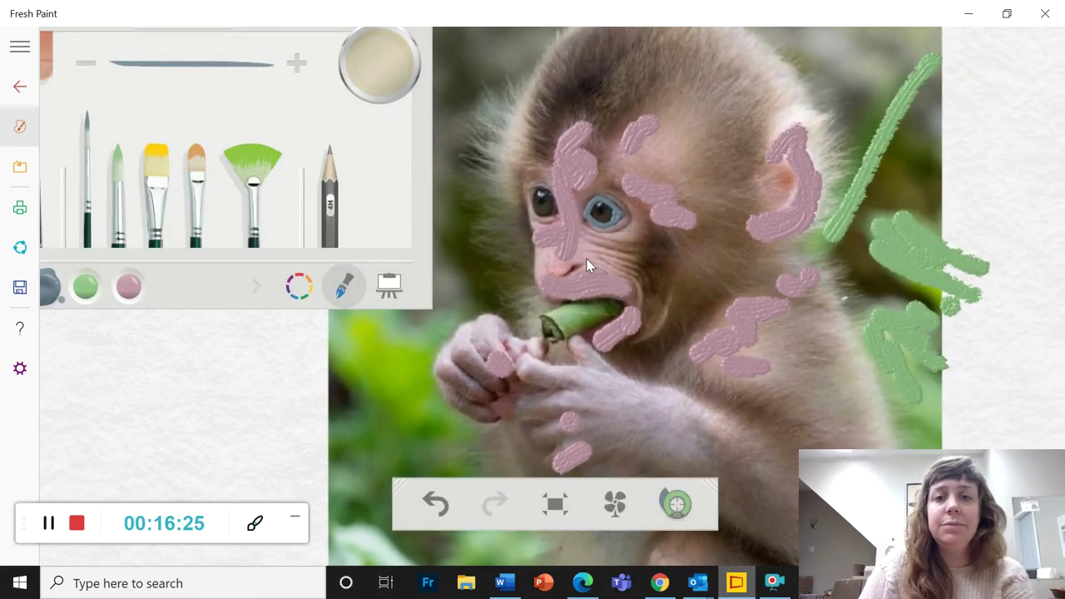